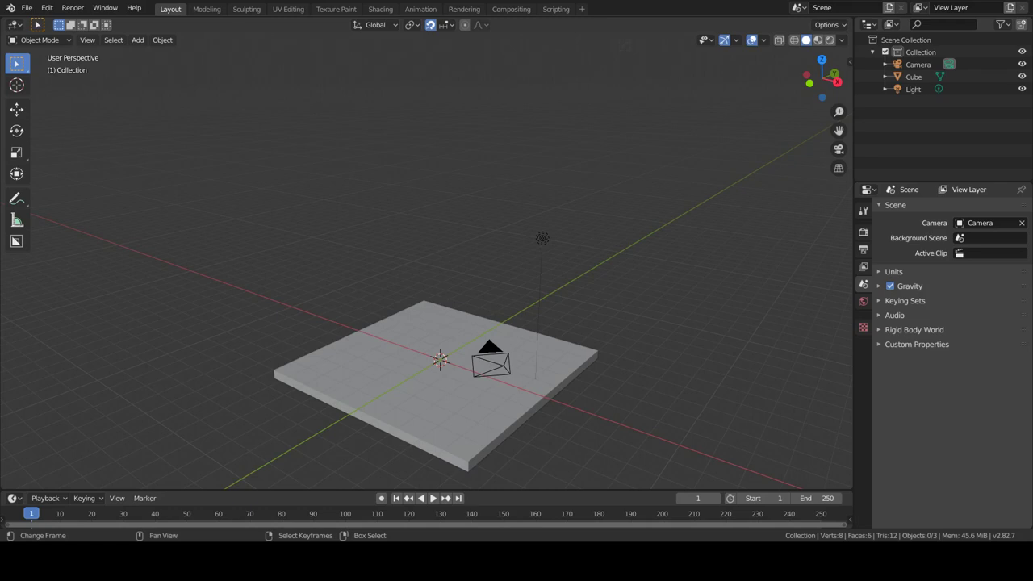
Add a new cube to the scene.
middle_drag(542, 368, 521, 365)
key(shift+a)
click(605, 311)
Delete the light above the slab.
click(409, 269)
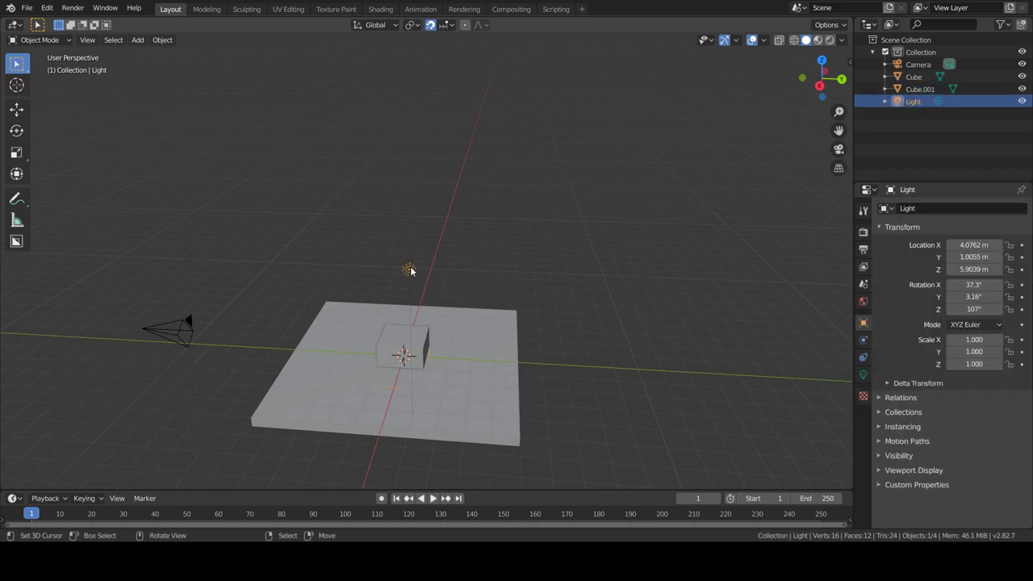
key(x)
click(415, 274)
Raise the new cube 1 m along the Z axis.
click(408, 339)
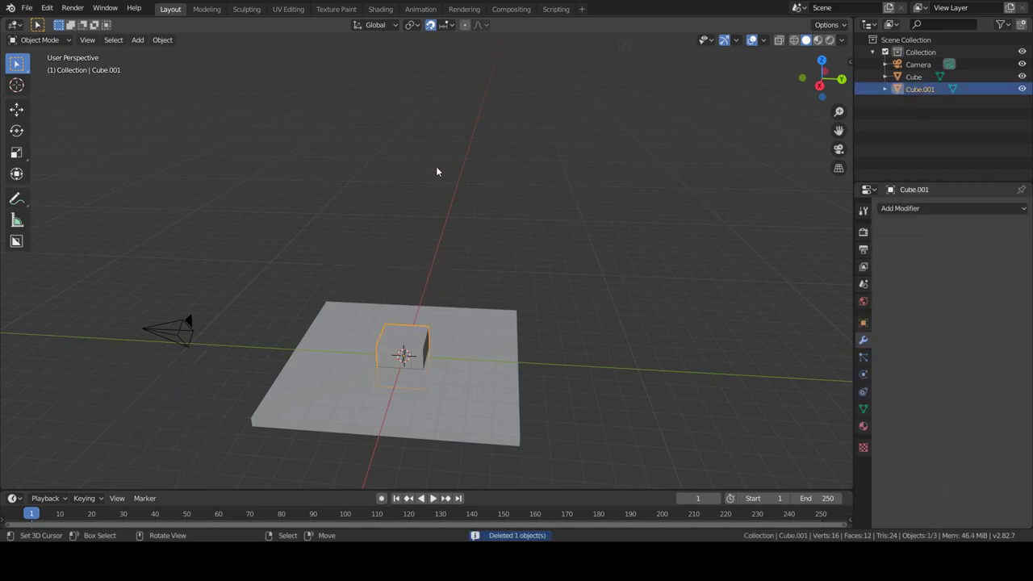
key(g)
key(z)
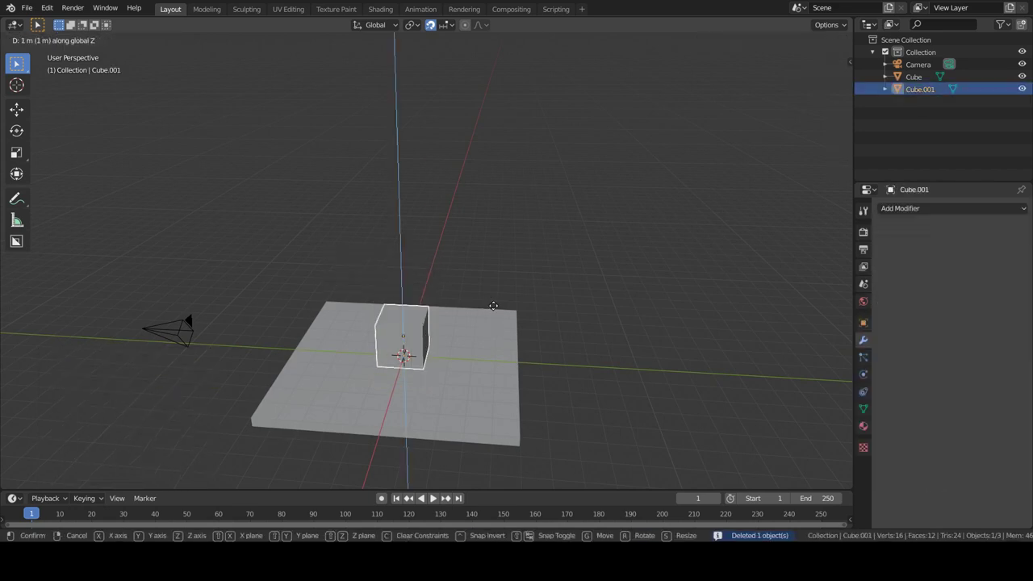
click(493, 306)
middle_drag(492, 353, 507, 415)
Move the cube to the slab's far corner and shrink it to 0.4 width, keeping its height.
key(g)
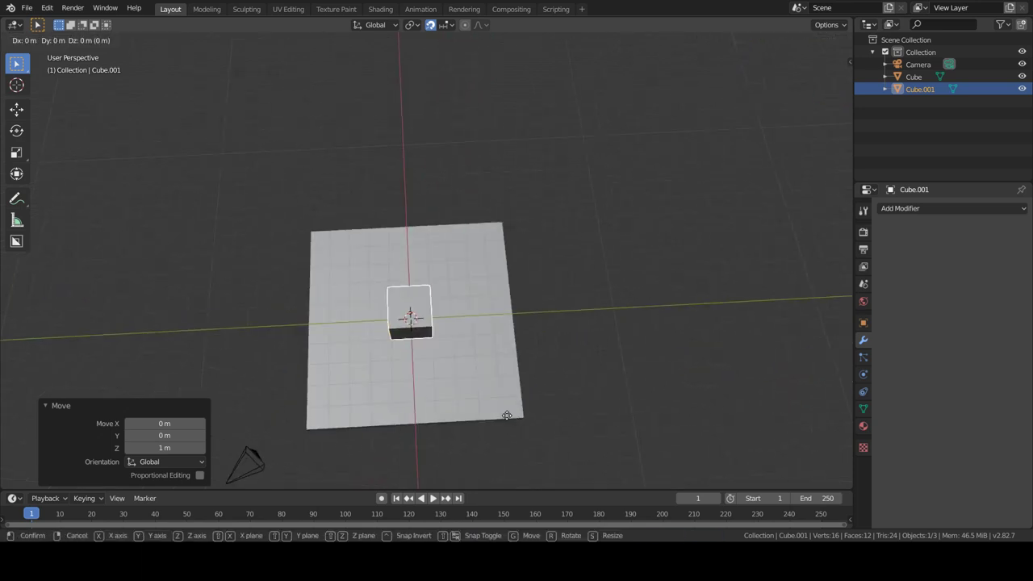
click(606, 309)
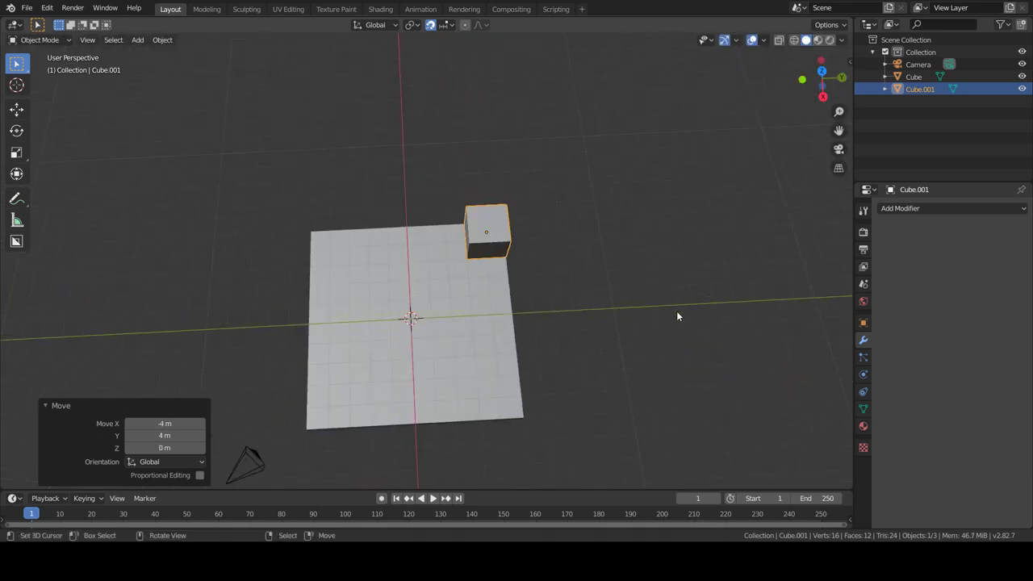
key(s)
key(shift+z)
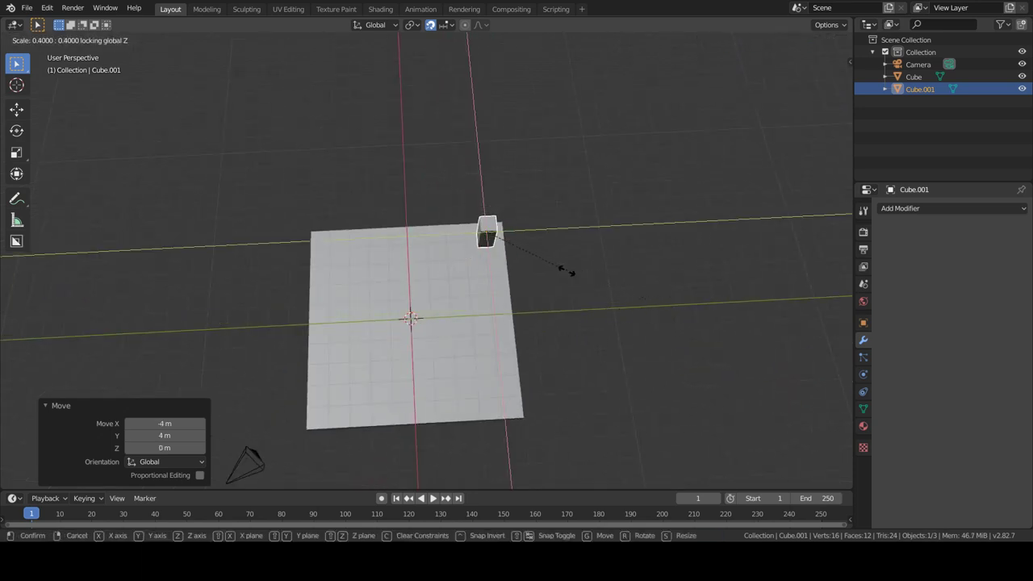
click(567, 273)
Nudge the post flat onto the slab corner and enter Edit Mode with nothing selected.
key(g)
key(shift+z)
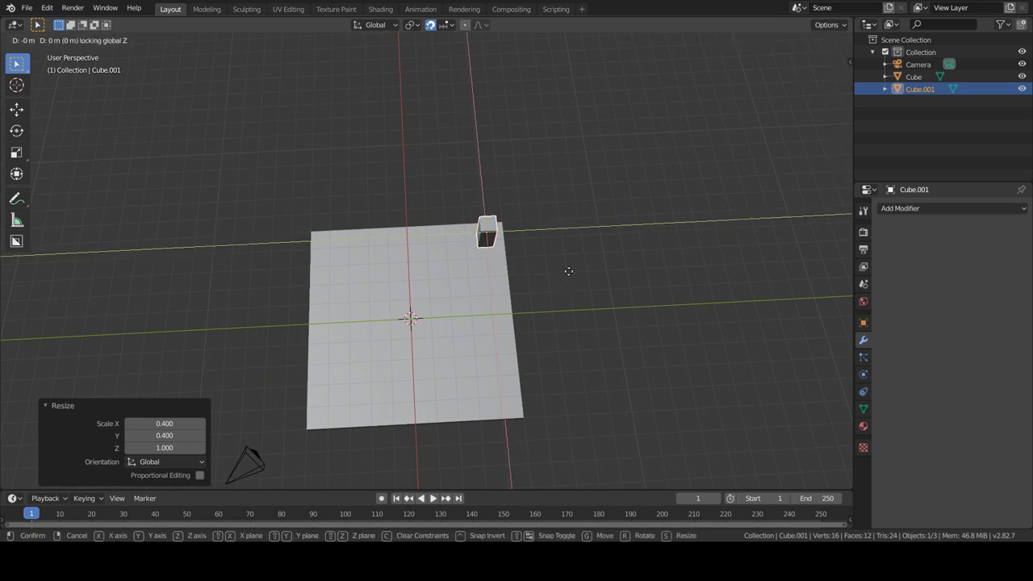
click(585, 266)
mouse_move(588, 294)
middle_down()
mouse_move(619, 229)
mouse_move(632, 226)
mouse_move(634, 244)
middle_up()
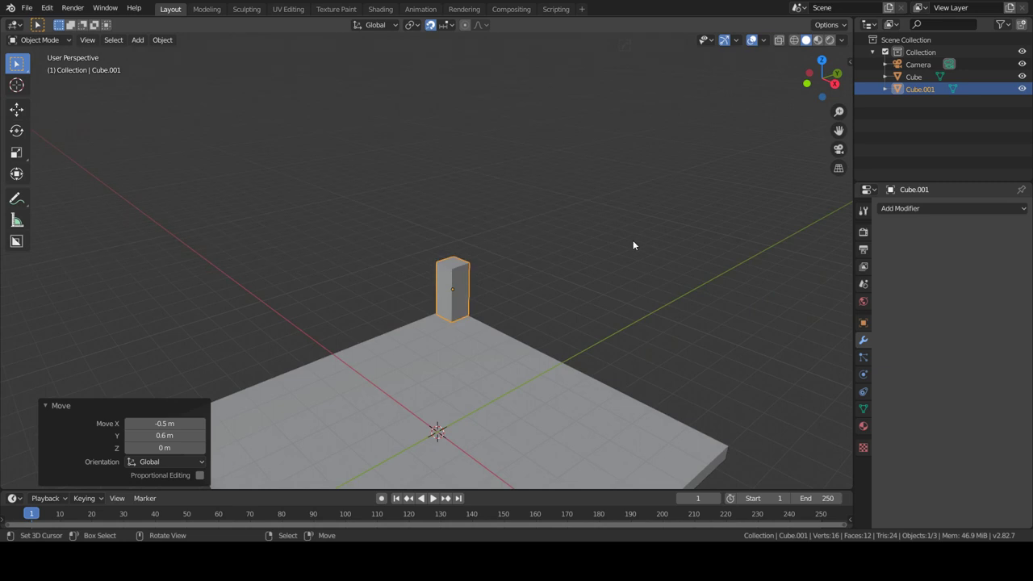
key(Tab)
key(alt+a)
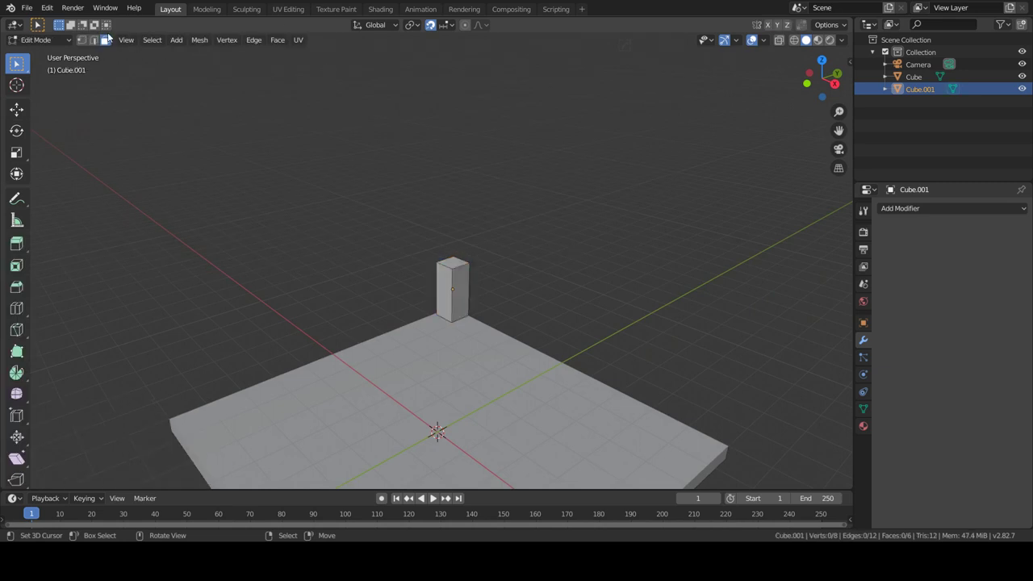
Raise the post's top face 6 m to form a tall pillar.
click(454, 264)
key(g)
key(z)
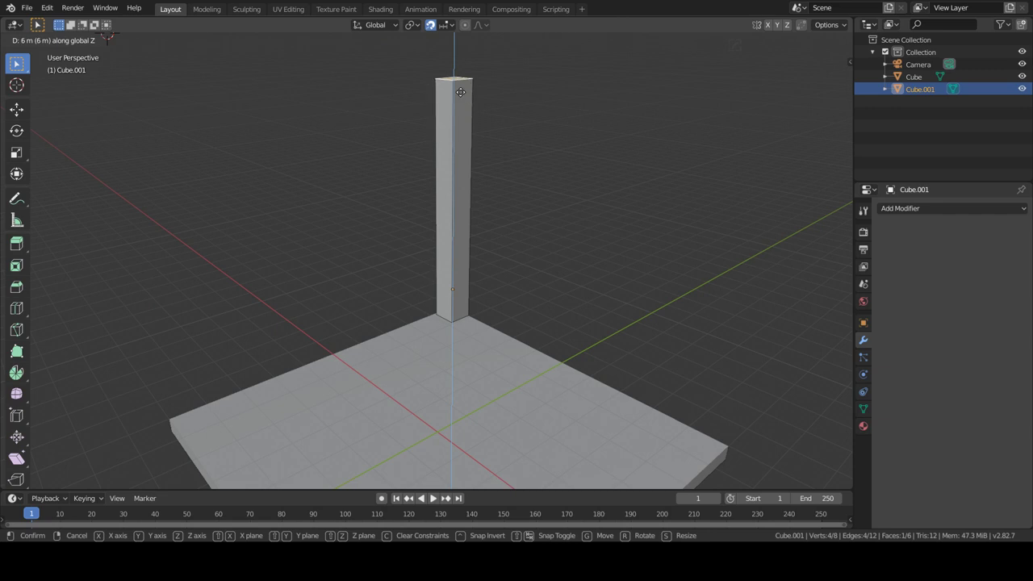
click(459, 92)
Try extruding the pillar's side faces into two walls, then undo back to the plain pillar.
click(469, 137)
key(e)
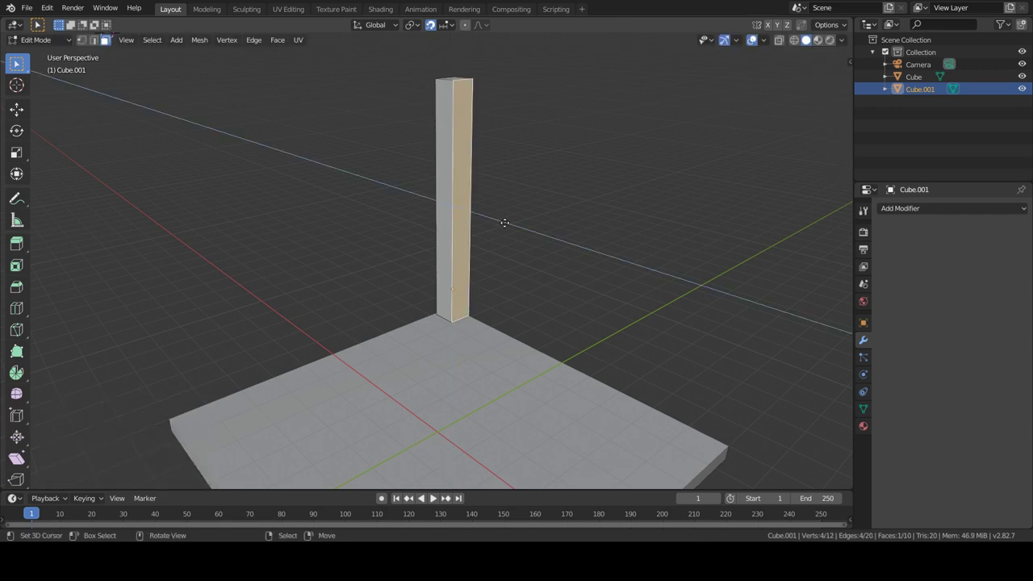
click(755, 300)
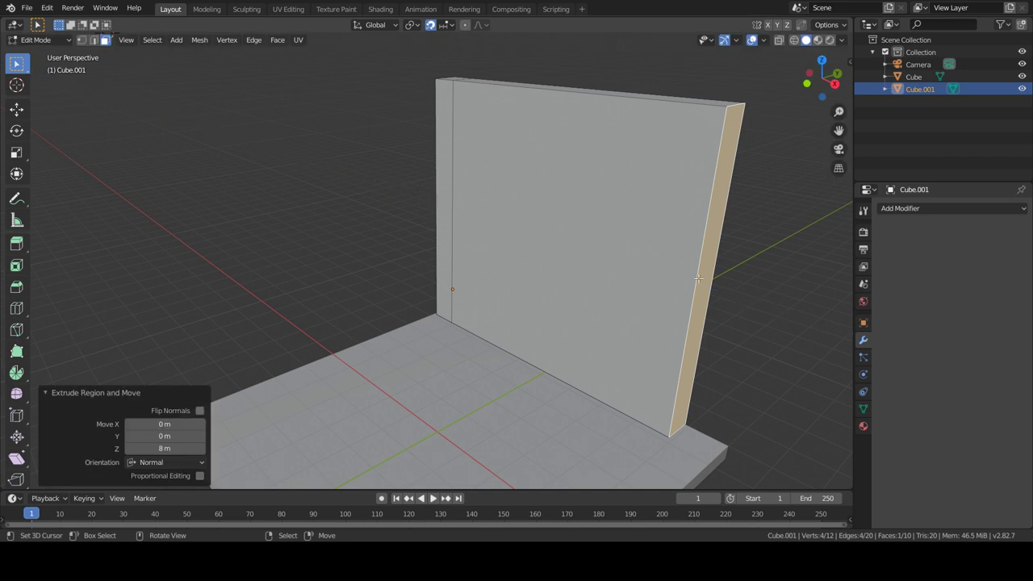
click(445, 198)
key(e)
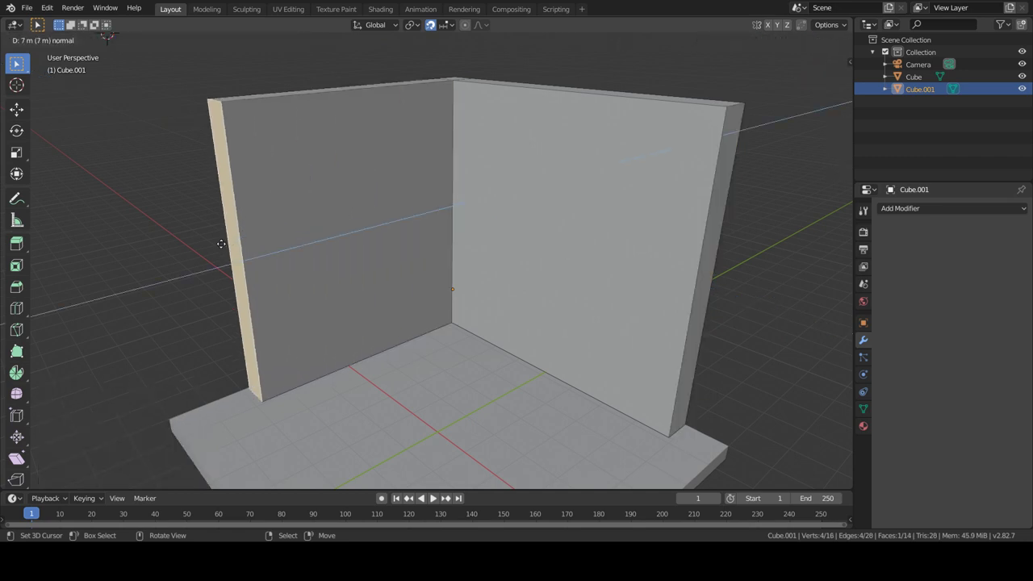
click(208, 242)
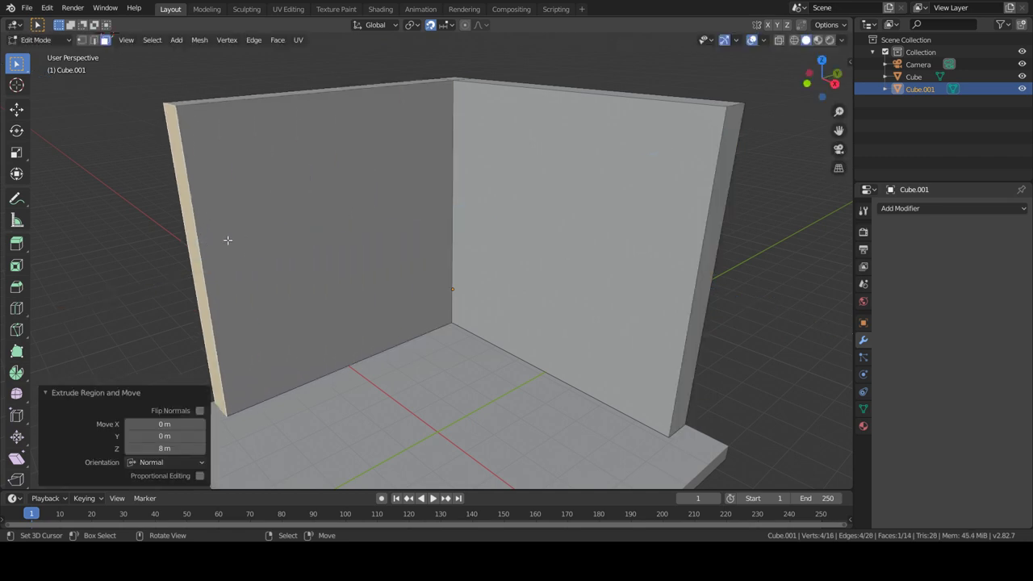
key(ctrl+z)
key(ctrl+z)
key(ctrl+z)
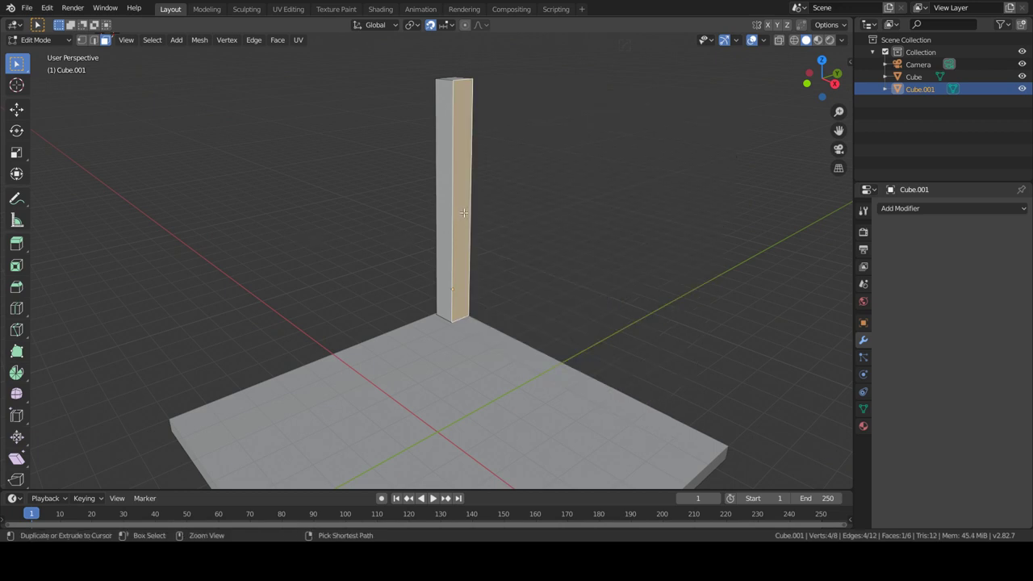
Add seven evenly spaced loop cuts along the pillar.
key(ctrl+r)
scroll(471, 204, up, 3)
scroll(470, 205, up, 2)
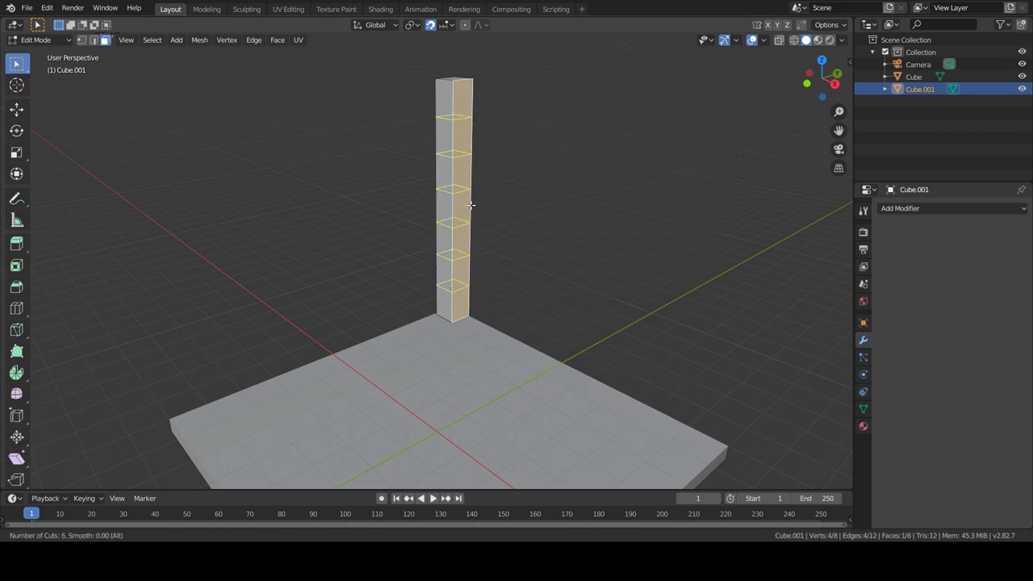
scroll(471, 205, up, 1)
click(470, 205)
right_click(471, 205)
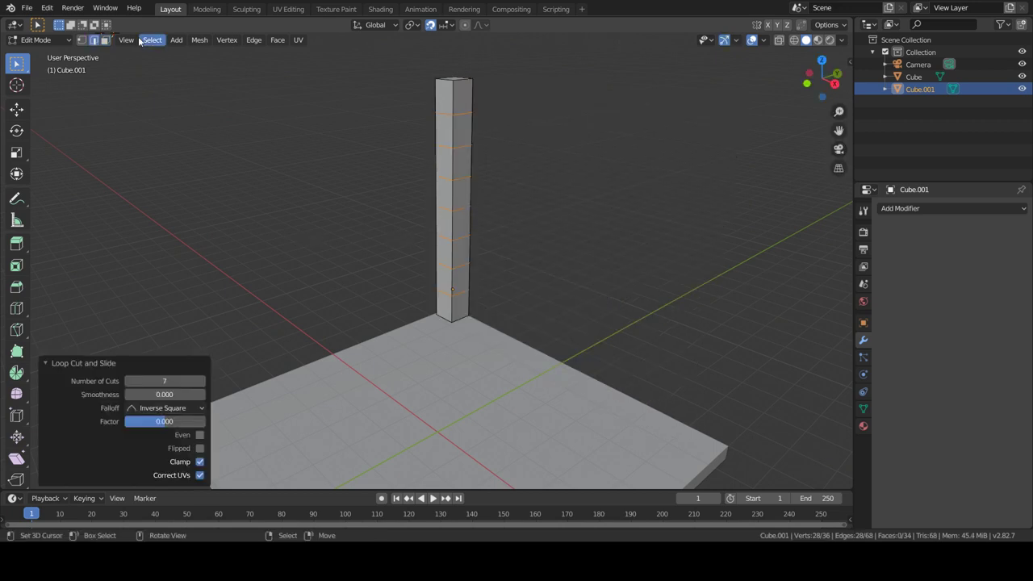
Select the pillar's seven side faces and extrude them two blocks sideways.
shift+click(465, 294)
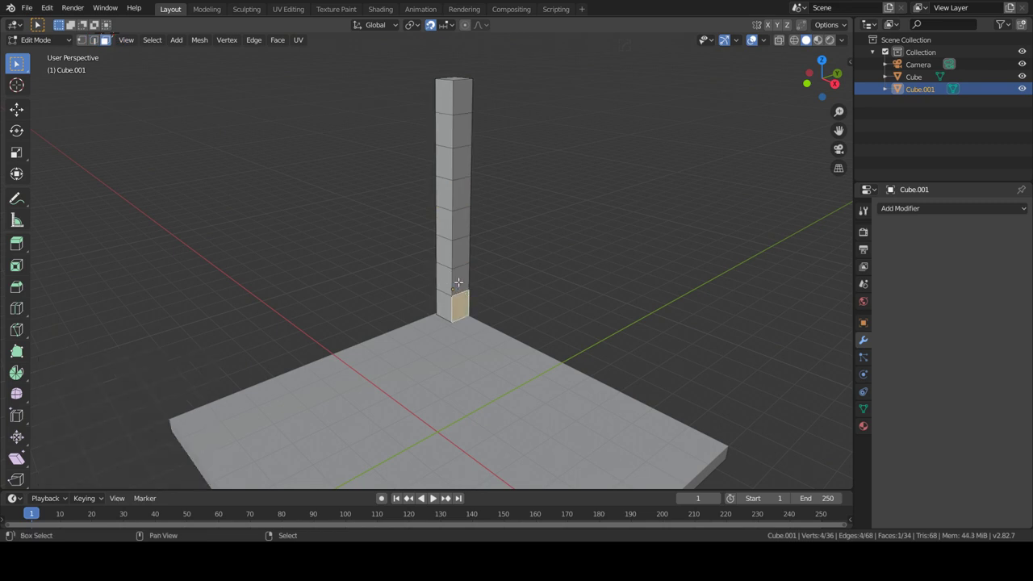
shift+click(462, 276)
shift+click(460, 248)
shift+click(460, 219)
shift+click(458, 191)
shift+click(456, 153)
shift+click(456, 131)
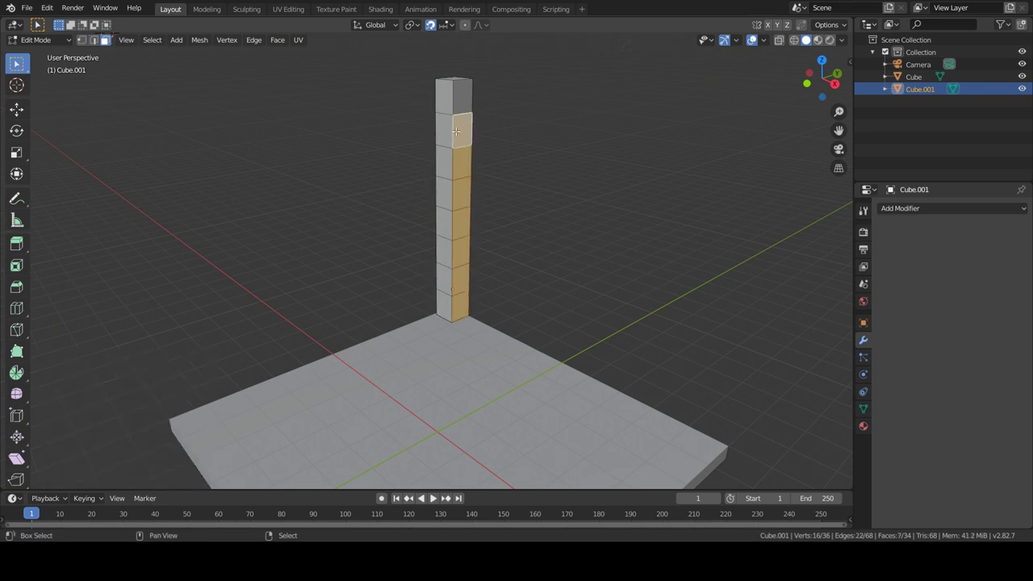
key(e)
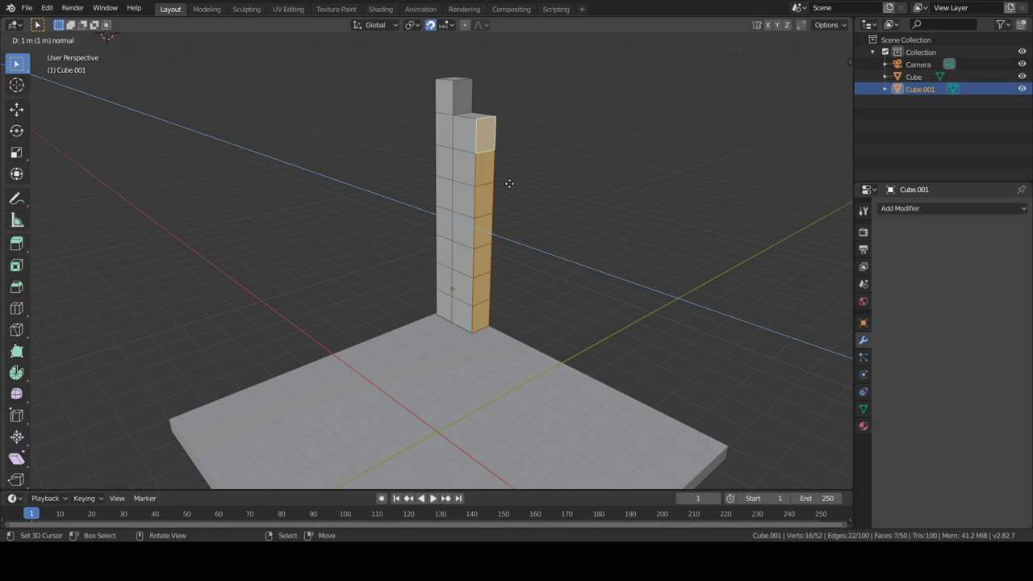
click(509, 184)
key(e)
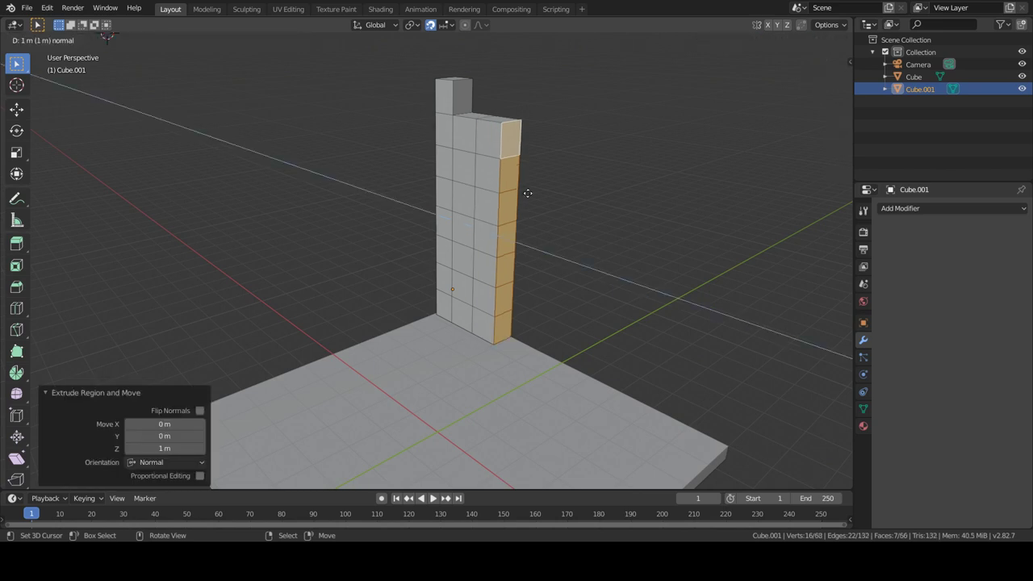
click(527, 192)
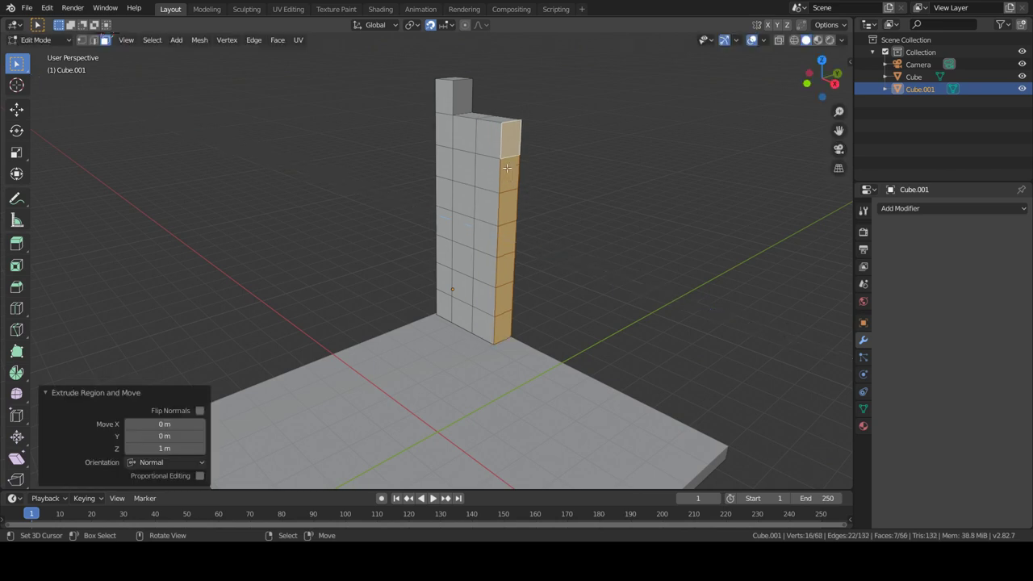
Leave out the top face and extrude the remaining faces several more blocks to lengthen the wall.
shift+click(503, 146)
key(e)
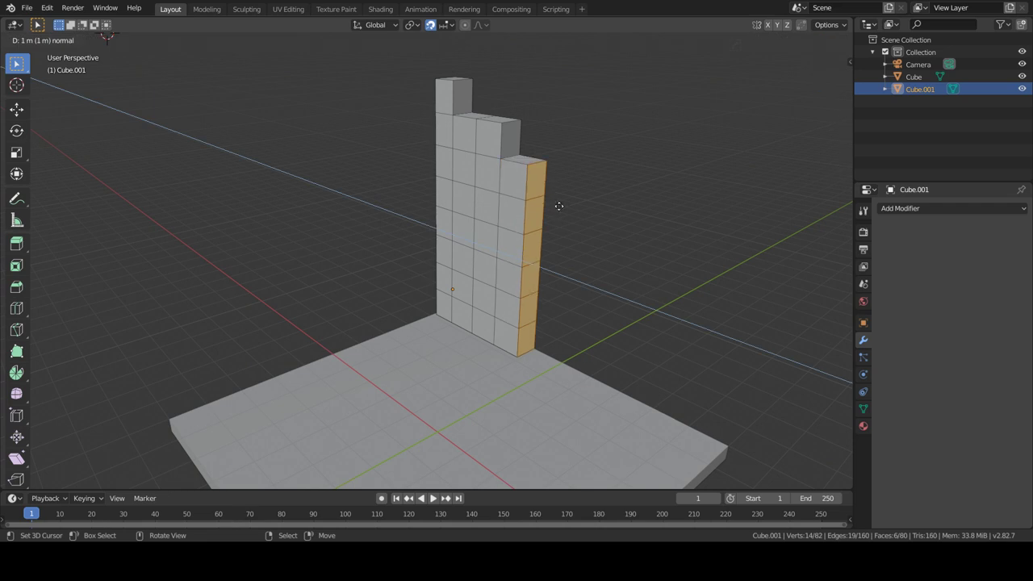
click(574, 213)
key(e)
click(596, 226)
key(e)
click(606, 232)
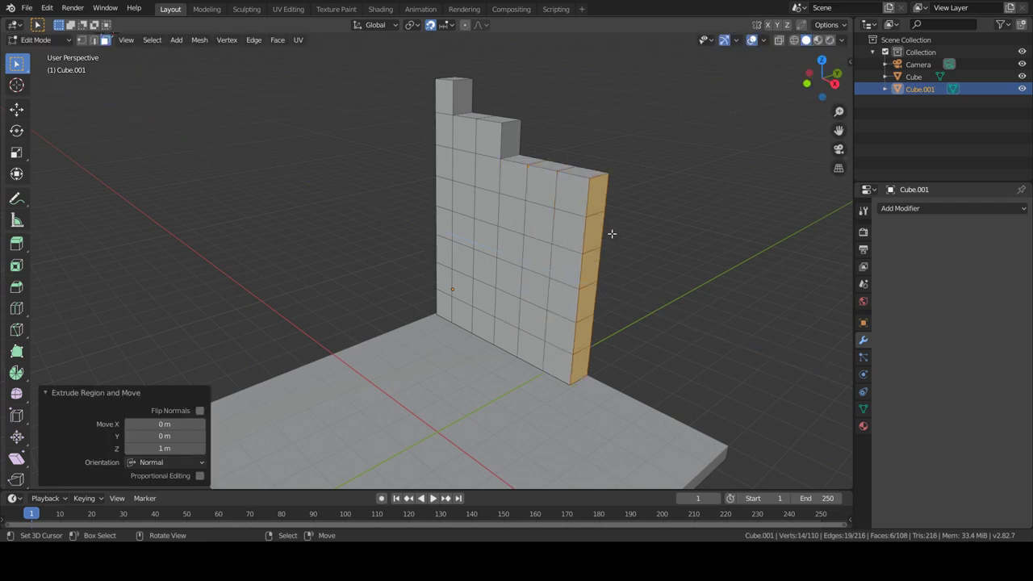
click(623, 212)
Raise the right column's top face one block.
click(620, 179)
key(e)
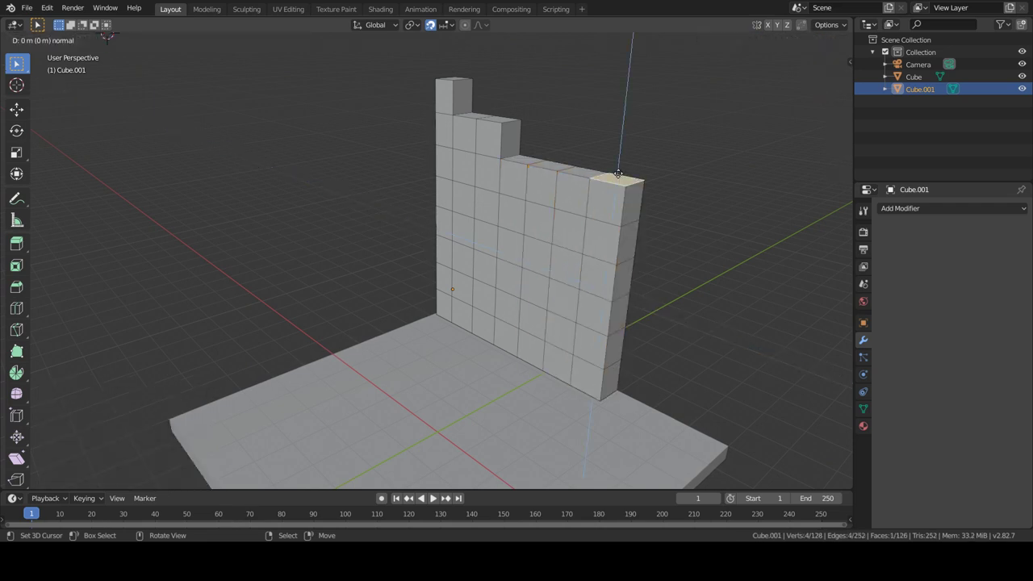
click(616, 156)
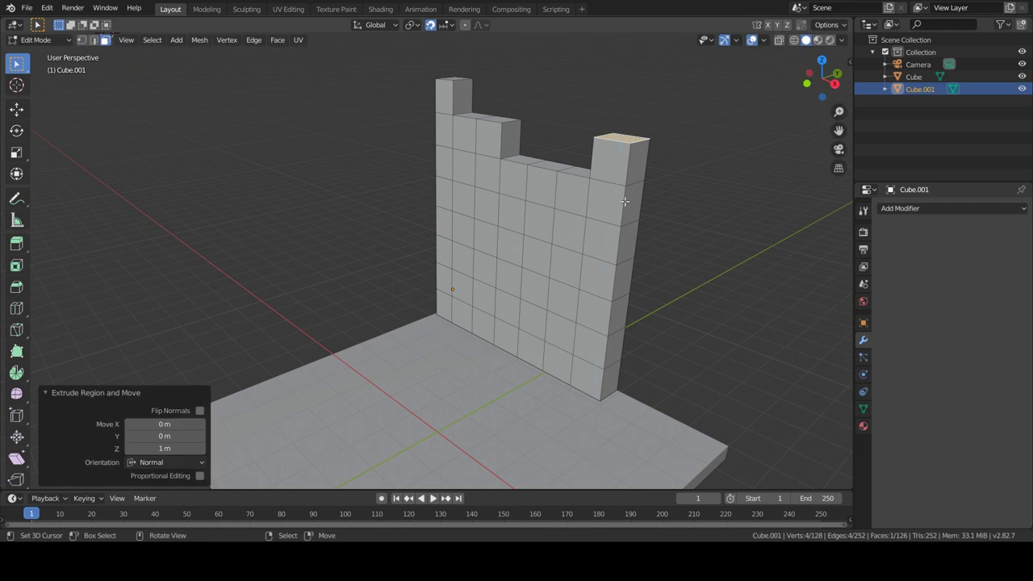
Extrude the lower faces at the wall's right end out exactly 1 block.
click(607, 379)
shift+click(590, 346)
shift+click(612, 343)
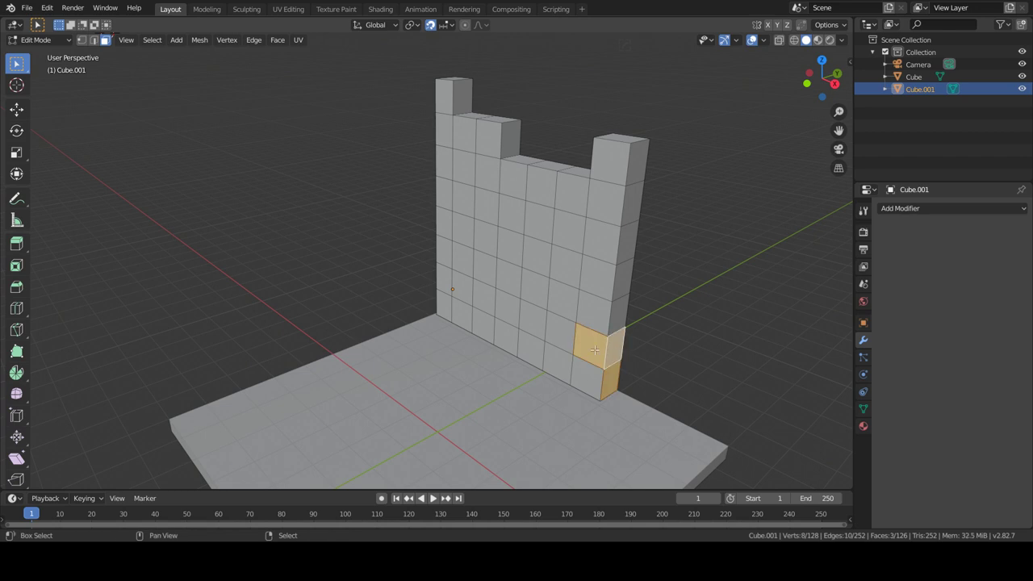
shift+click(593, 349)
shift+click(617, 315)
key(e)
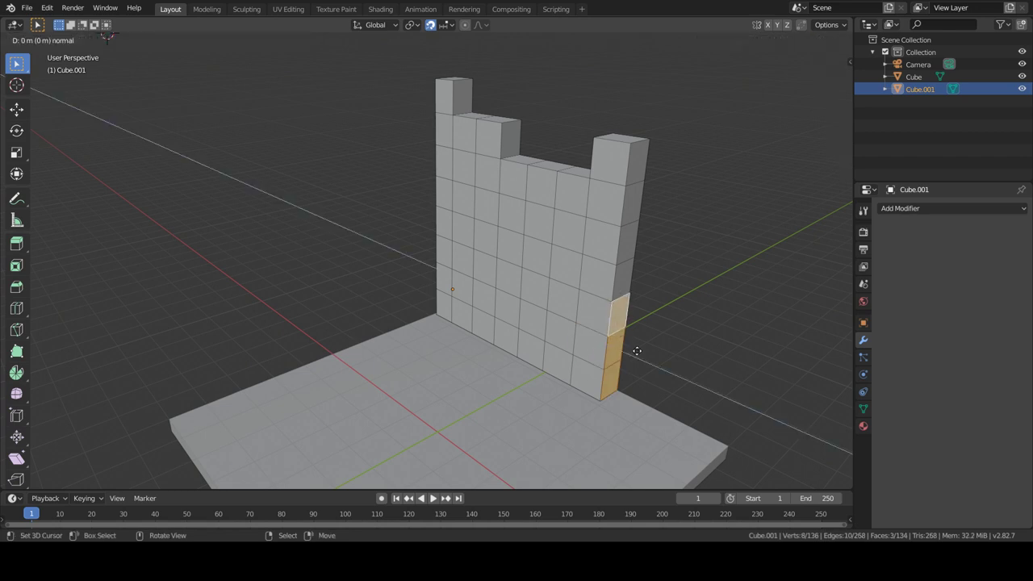
key(1)
key(Return)
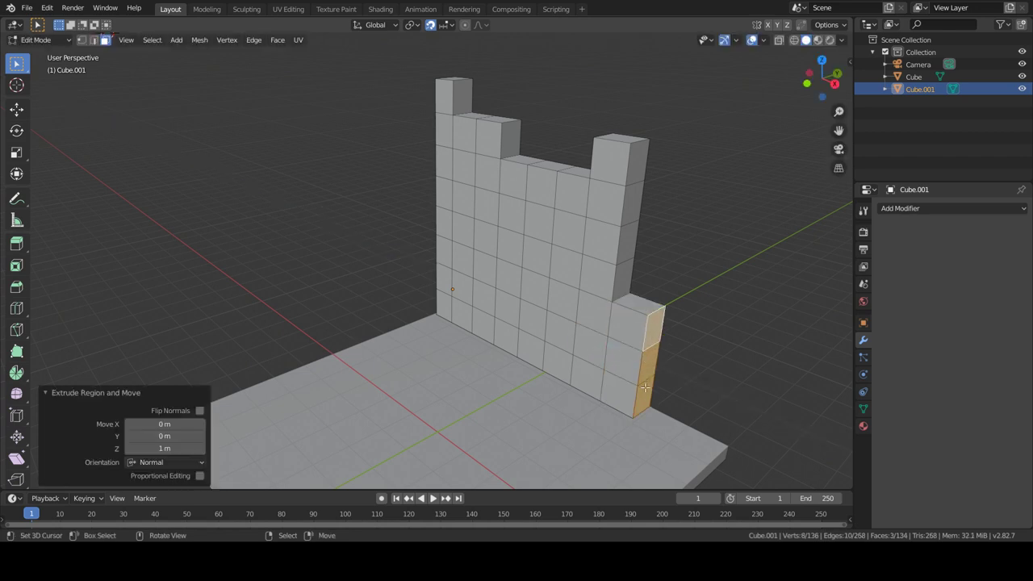
Extrude the lowest end face one more block as a stair step.
click(645, 387)
key(e)
key(1)
key(Return)
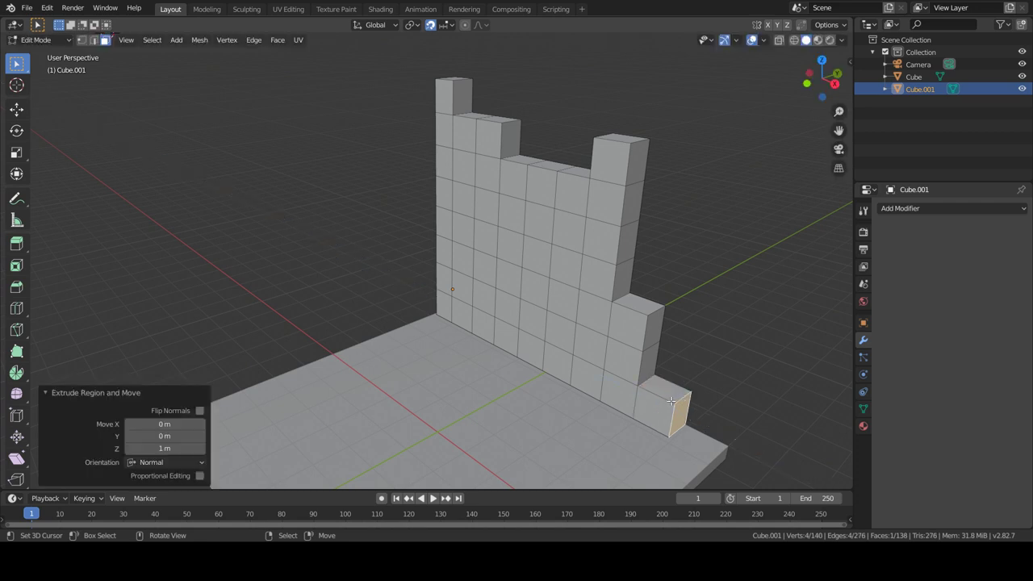
click(464, 319)
Circle-select a patch of faces along the wall's base and lower left.
shift+click(477, 321)
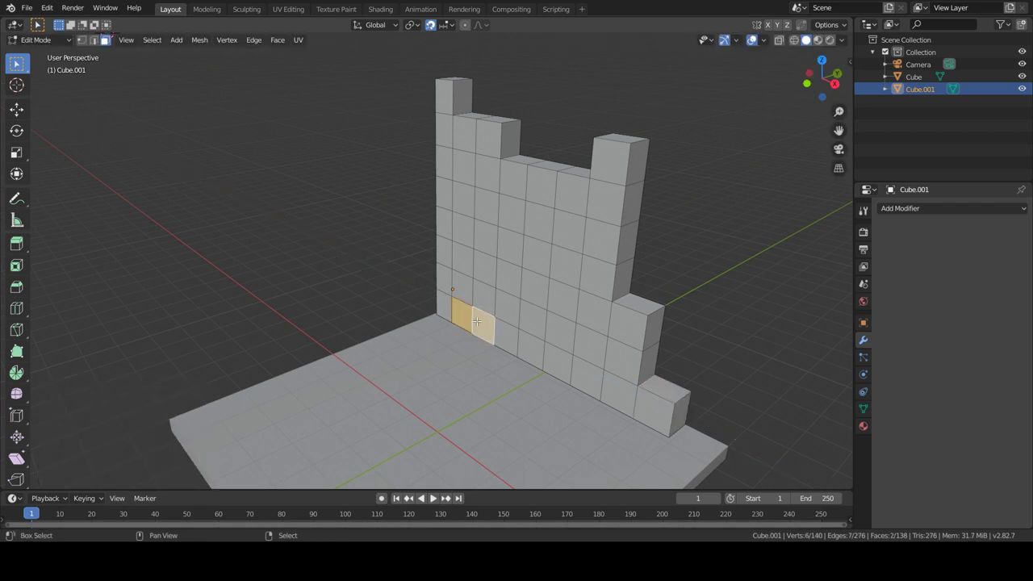
key(c)
drag(458, 312, 458, 251)
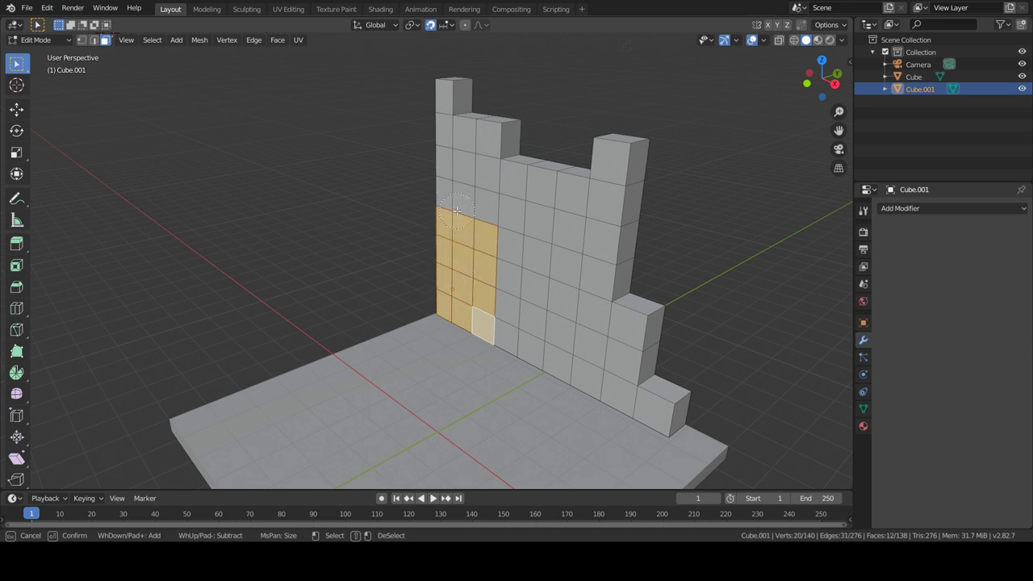
drag(456, 210, 446, 166)
key(Escape)
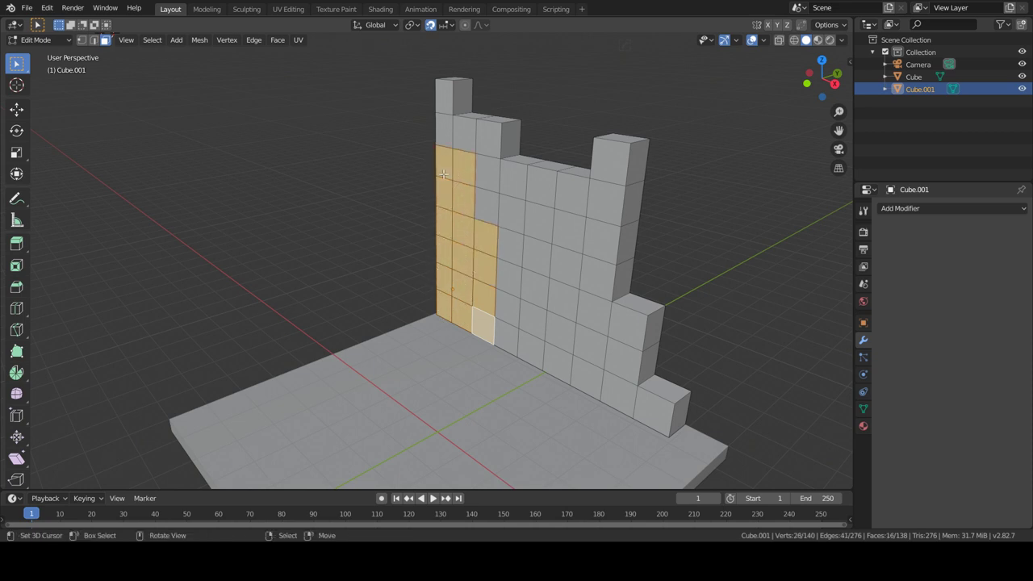
Add the lower right wall faces and extrude the whole selection out 1 m.
shift+click(589, 367)
shift+click(588, 343)
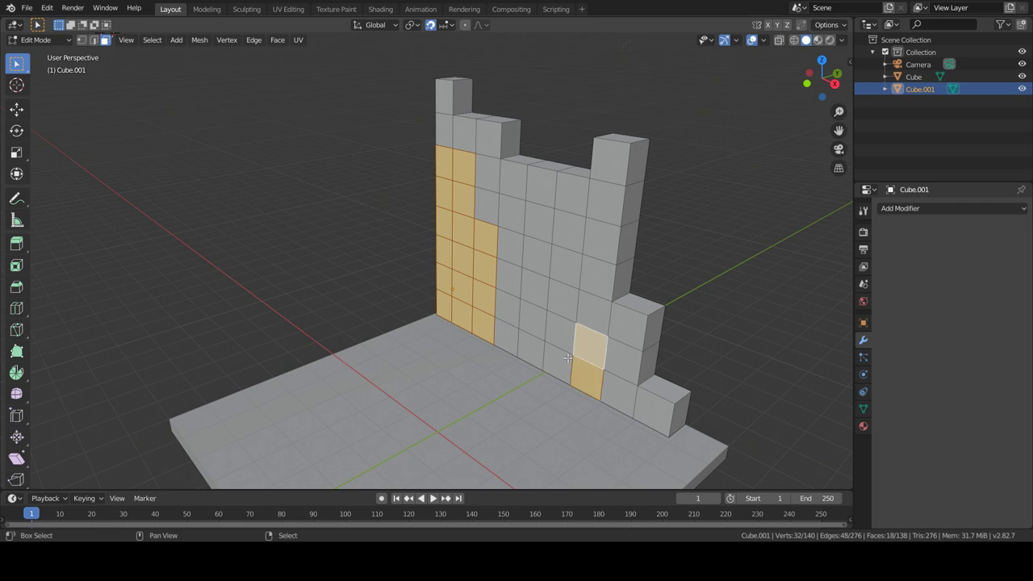
shift+click(560, 363)
shift+click(592, 310)
shift+click(597, 276)
shift+click(597, 277)
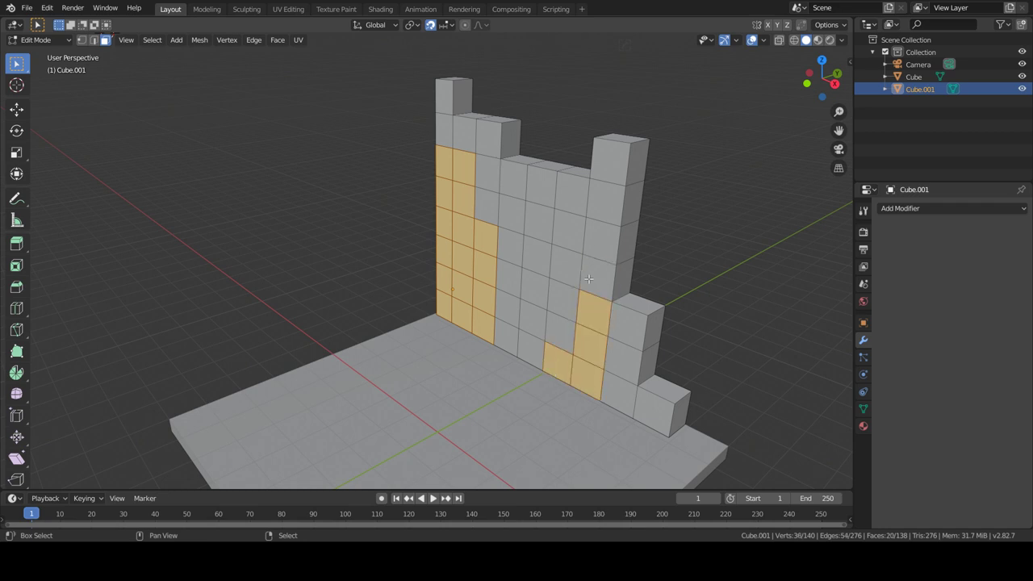
key(e)
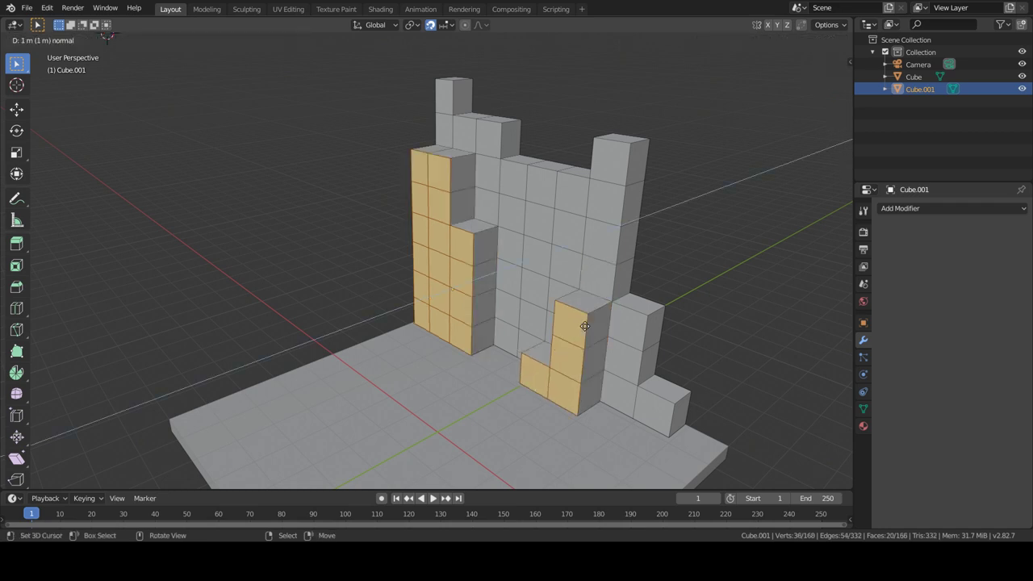
click(585, 325)
Trim the selection to a 2×6 face column and push it out another 1 m.
shift+click(570, 326)
shift+click(567, 359)
shift+click(564, 393)
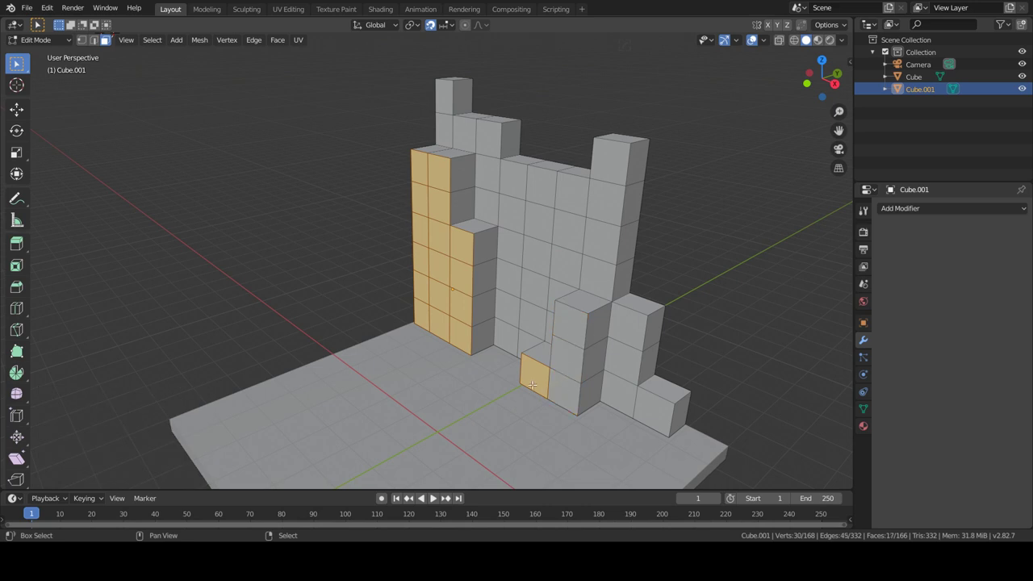
shift+click(531, 385)
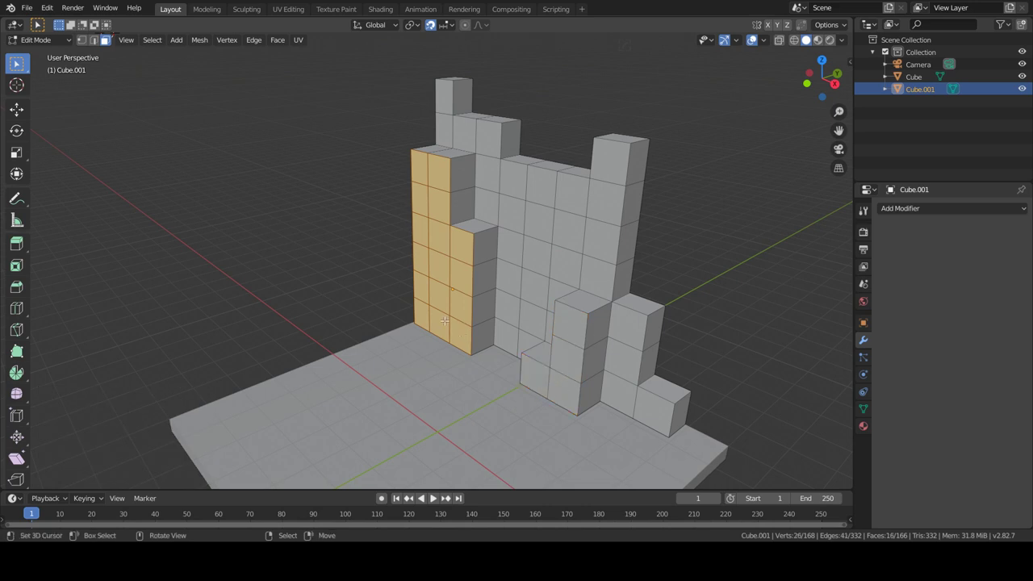
shift+click(459, 335)
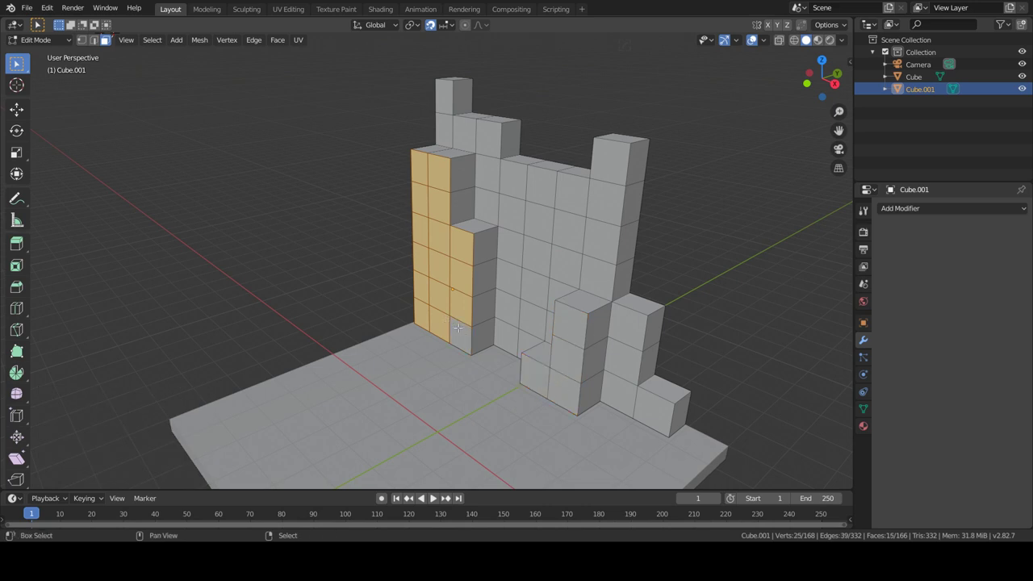
shift+click(454, 310)
shift+click(462, 278)
shift+click(474, 243)
shift+click(474, 243)
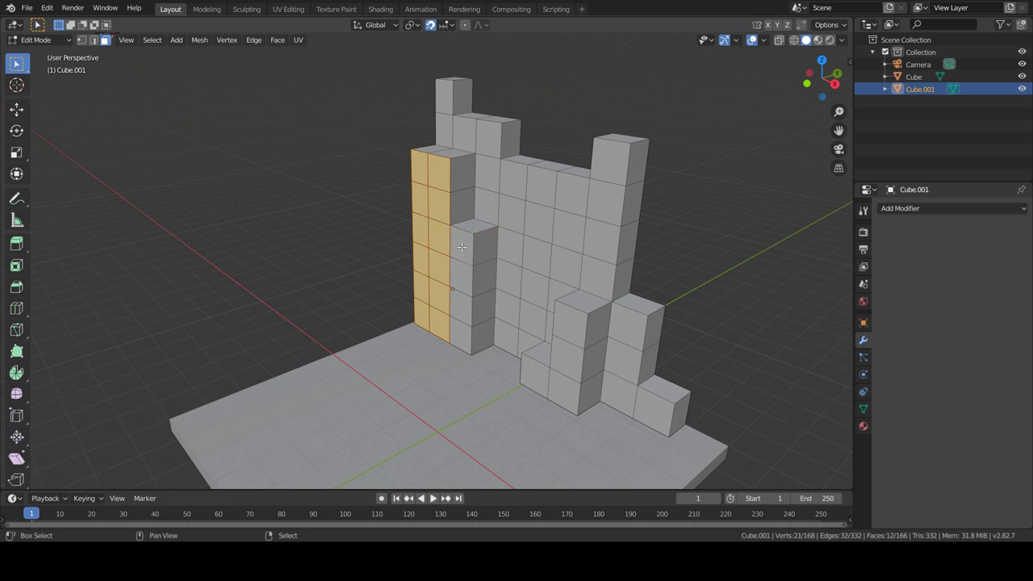
text(e1)
key(Return)
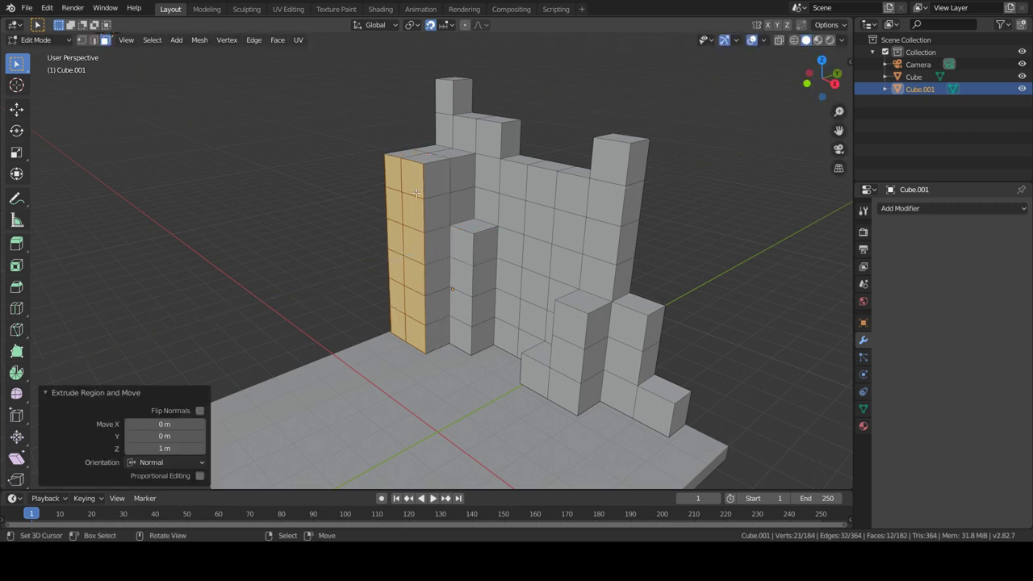
Select a column of faces on the wall's left side and extrude it out 2 m.
click(412, 179)
click(394, 171)
click(394, 206)
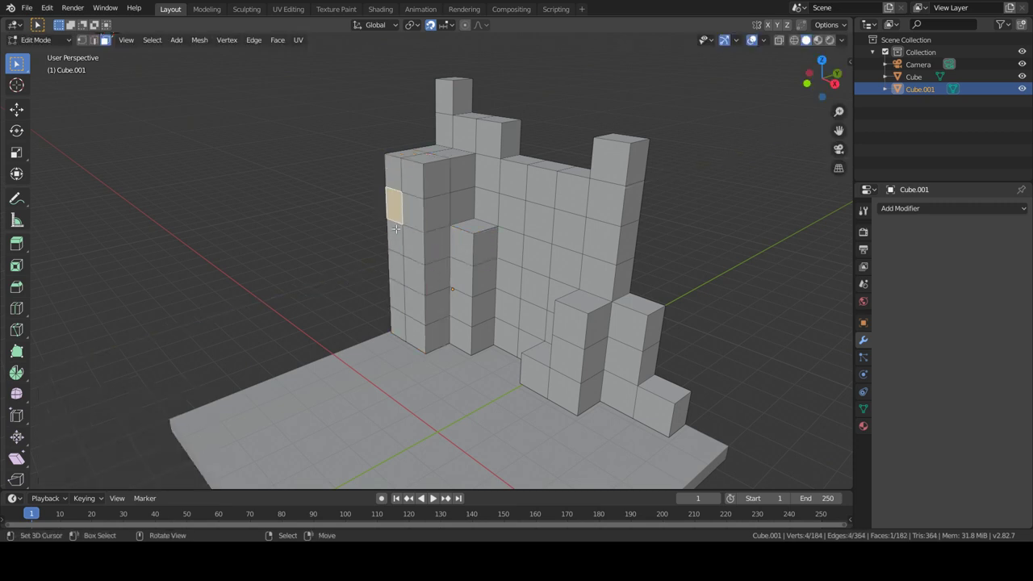
shift+click(395, 229)
shift+click(398, 262)
shift+click(399, 290)
shift+click(397, 326)
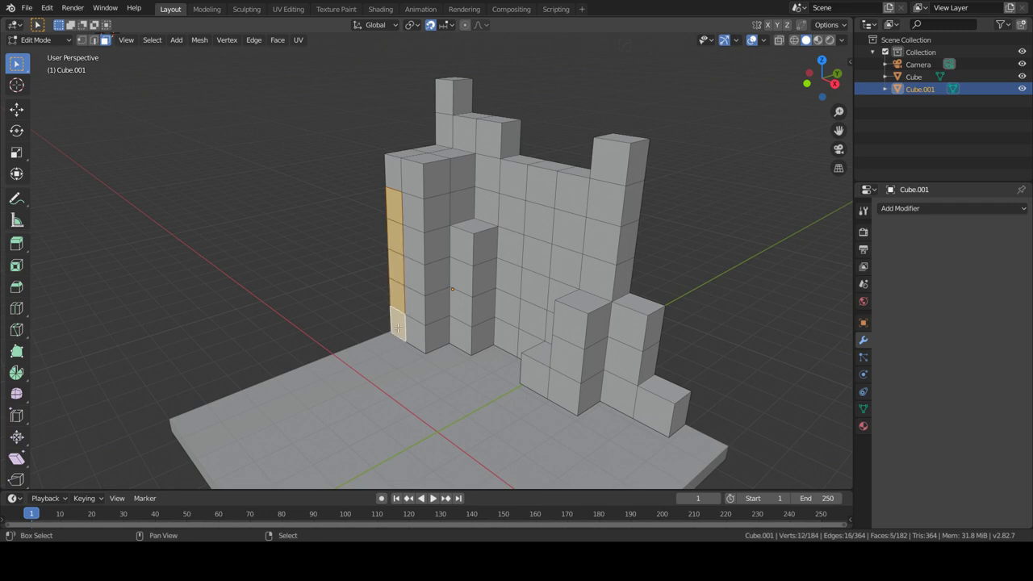
text(e)
text(1)
key(Return)
text(e)
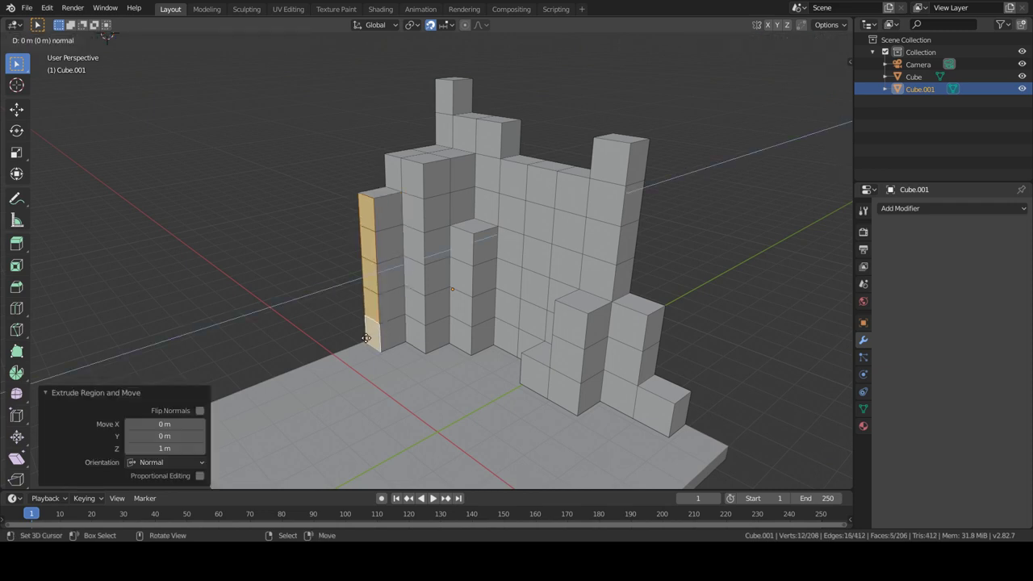
text(1)
key(Return)
Drop the top face and extend the four-face column out another 2 m.
shift+click(338, 233)
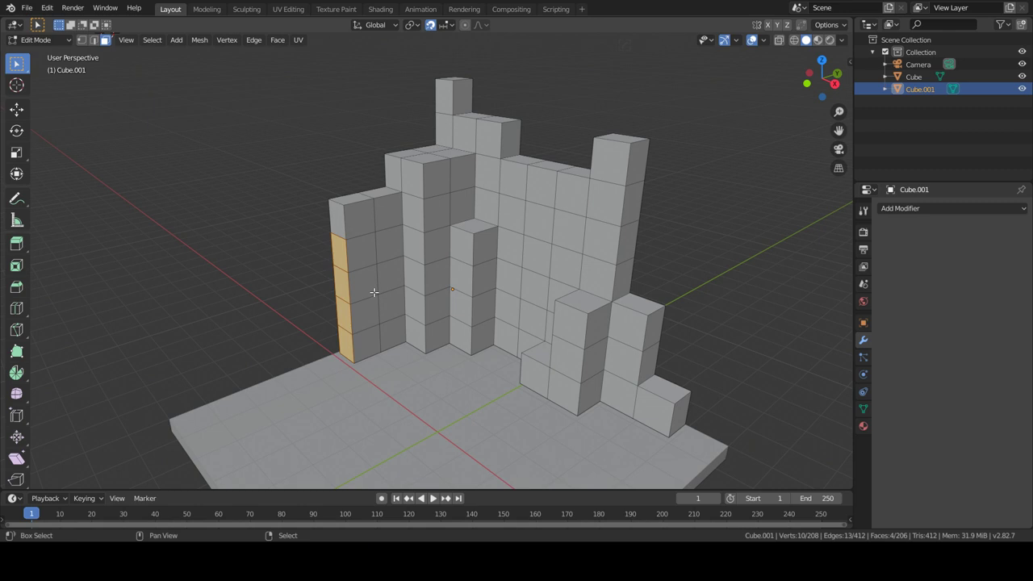
text(e1)
key(Return)
Raise a 1 m merlon on the wing's top and push its two lowest end faces out 1 m.
text(e1)
key(Return)
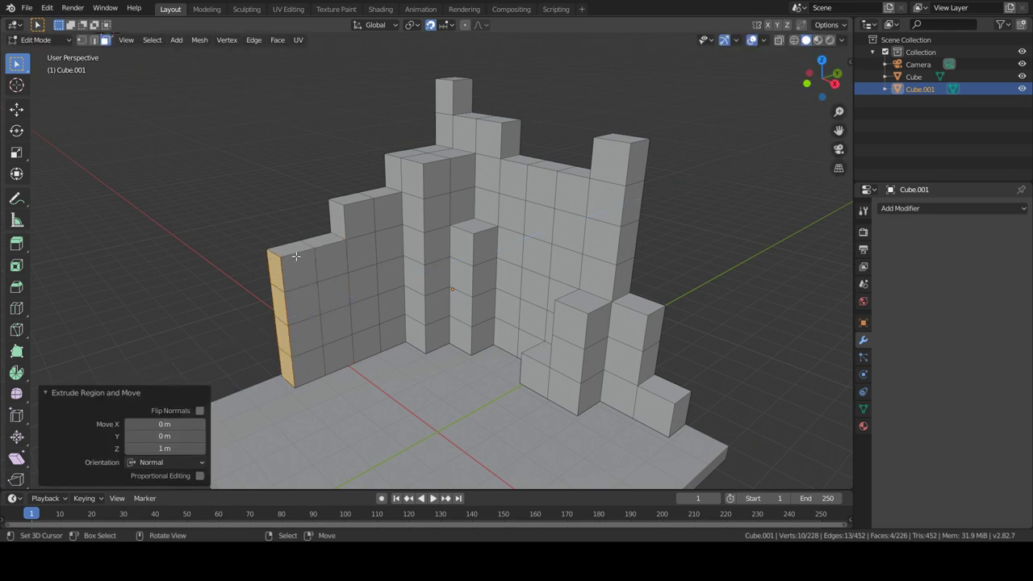
click(296, 256)
text(e1)
key(Return)
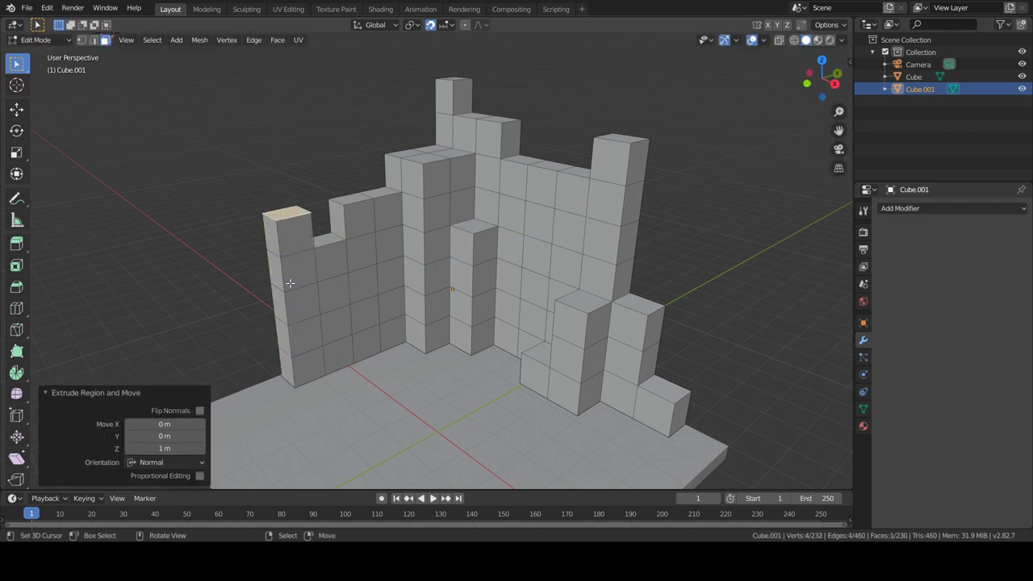
click(288, 361)
shift+click(284, 345)
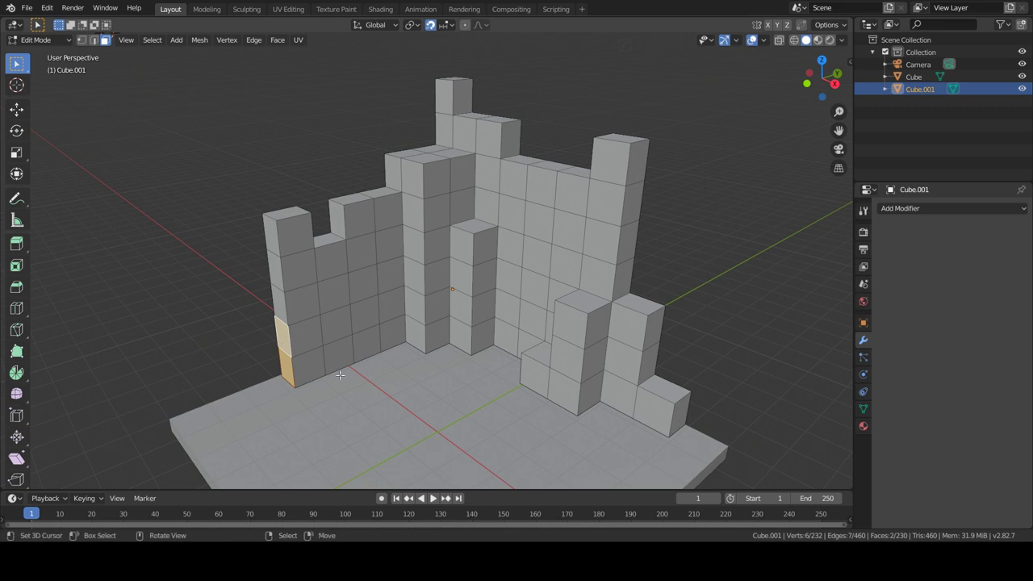
text(e1)
key(Return)
Select a block of wall faces plus a lower face for the doorway.
mouse_move(355, 342)
middle_down()
mouse_move(412, 327)
mouse_move(444, 364)
middle_up()
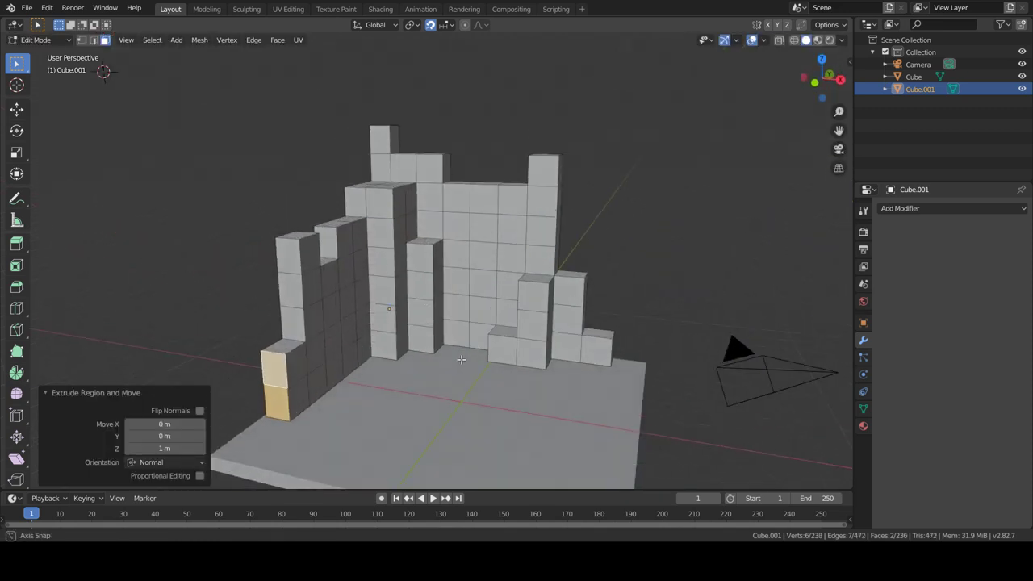
click(292, 389)
key(c)
mouse_move(307, 365)
mouse_down()
mouse_move(305, 355)
mouse_move(348, 339)
mouse_move(320, 276)
mouse_up()
right_click(320, 276)
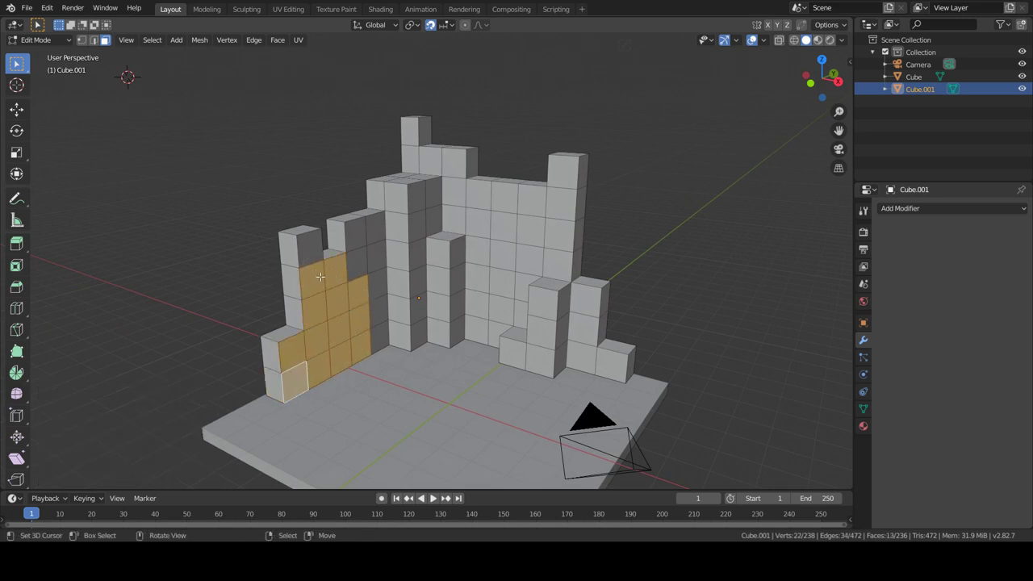
click(369, 345)
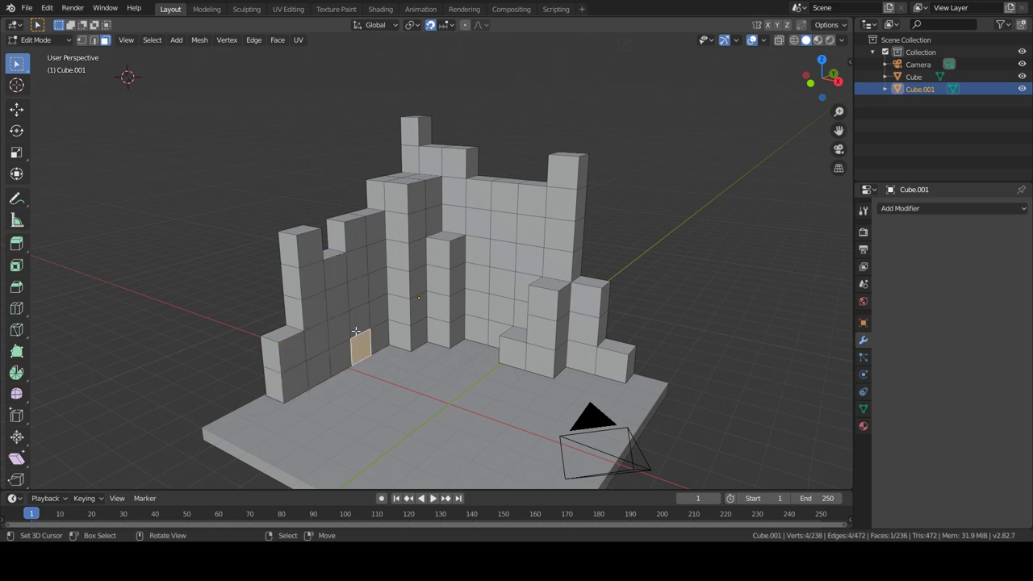
Select six faces in the side wing's lower blocks and delete them to start the doorway.
click(356, 323)
shift+click(352, 300)
shift+click(362, 345)
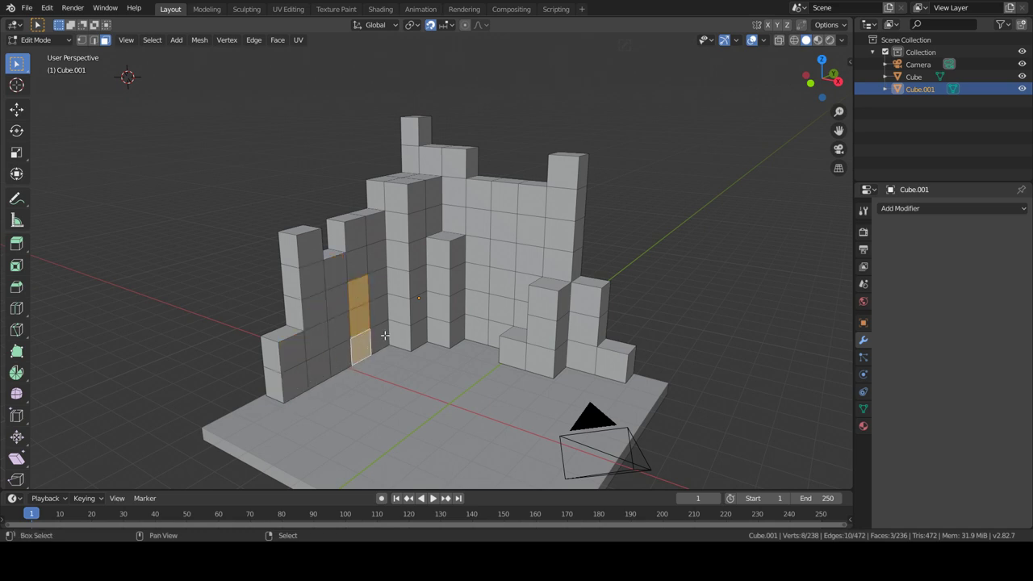
shift+click(379, 339)
shift+click(377, 311)
shift+click(374, 290)
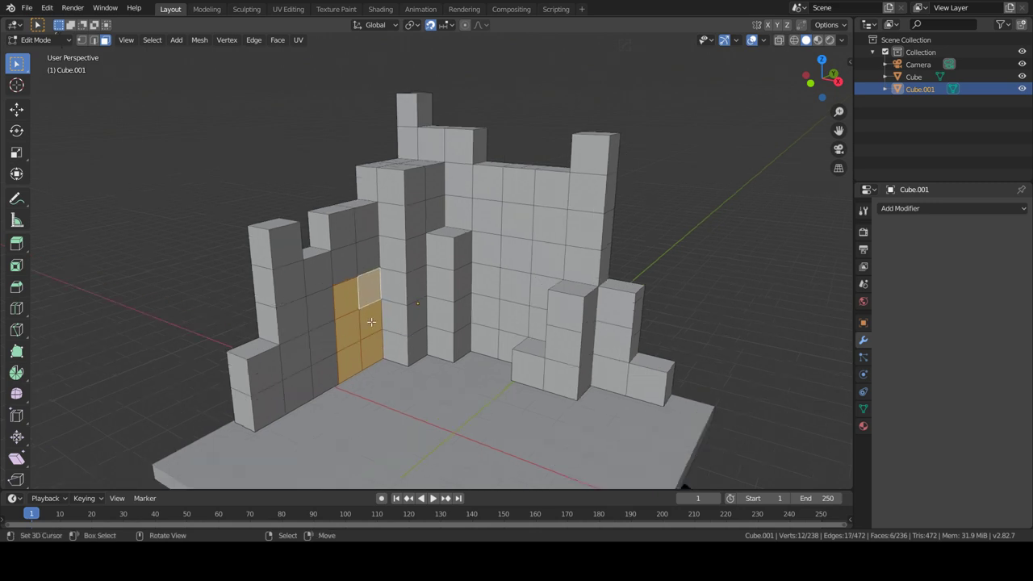
key(x)
click(347, 342)
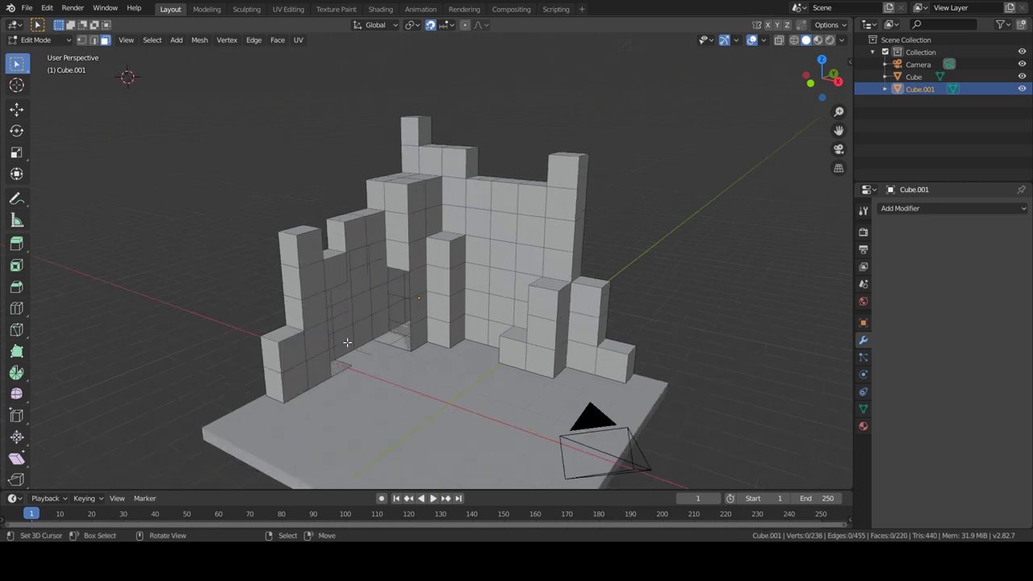
key(ctrl+z)
key(x)
click(334, 356)
scroll(334, 350, up, 3)
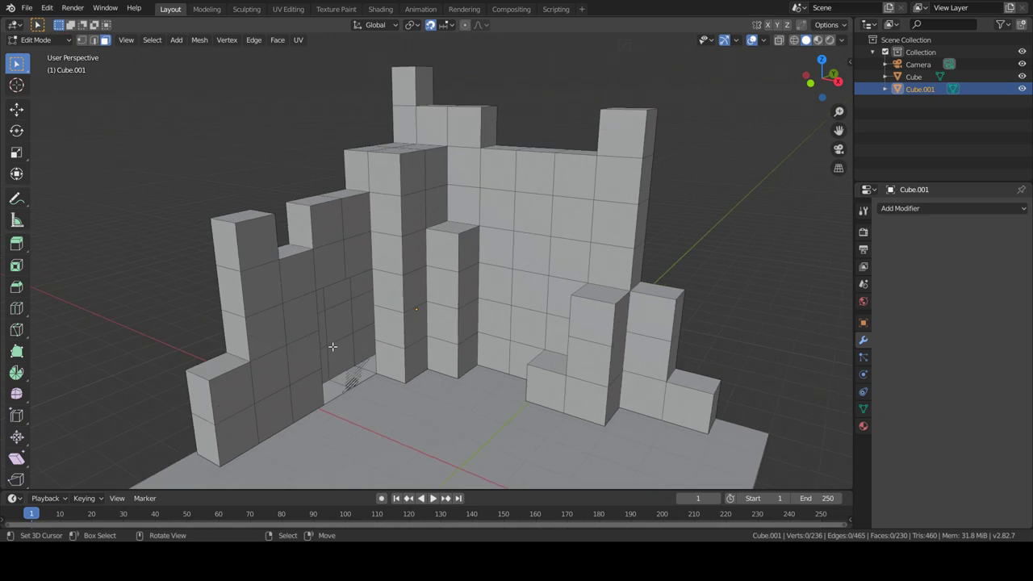
scroll(226, 267, up, 3)
Select and delete six more stacked wall faces to open the doorway through.
click(94, 39)
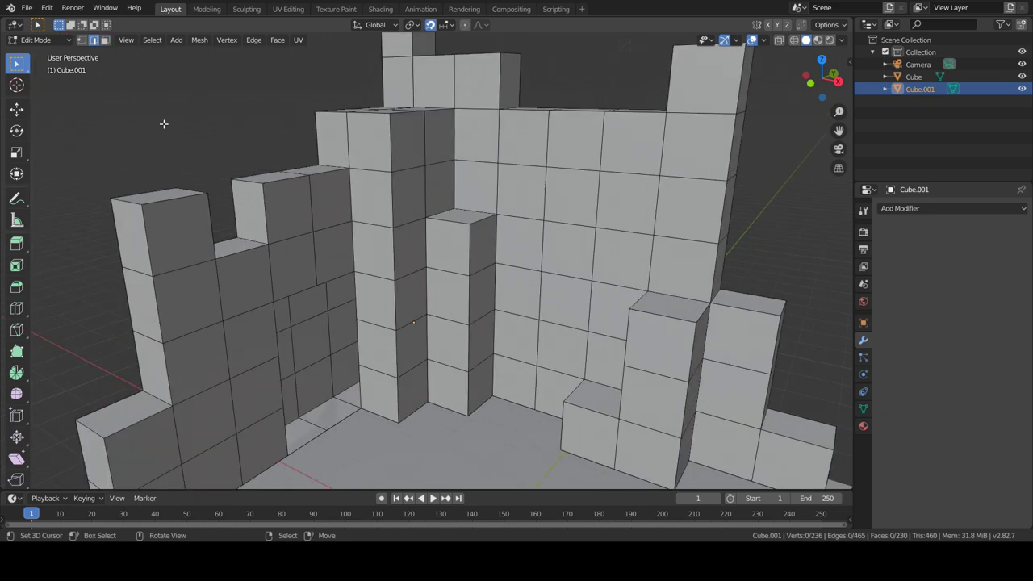
click(104, 39)
click(297, 283)
click(294, 331)
shift+click(295, 316)
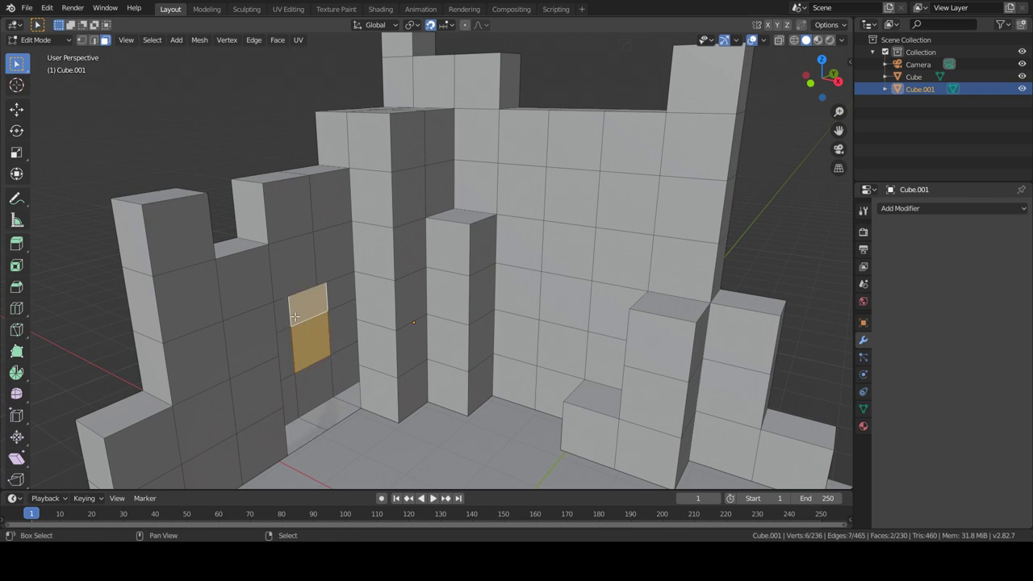
shift+click(288, 319)
shift+click(297, 354)
shift+click(318, 389)
shift+click(295, 355)
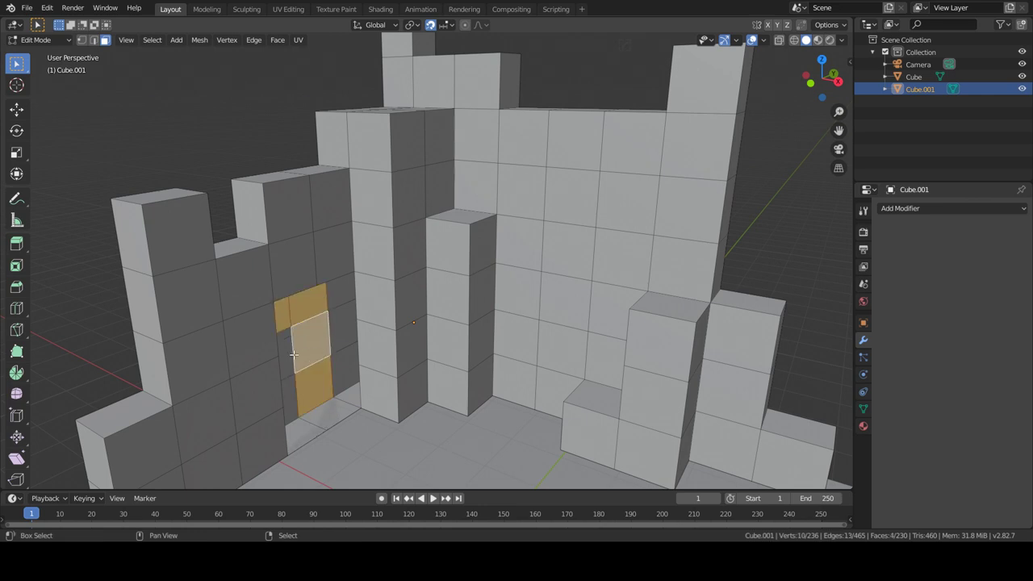
shift+click(294, 375)
shift+click(292, 389)
key(x)
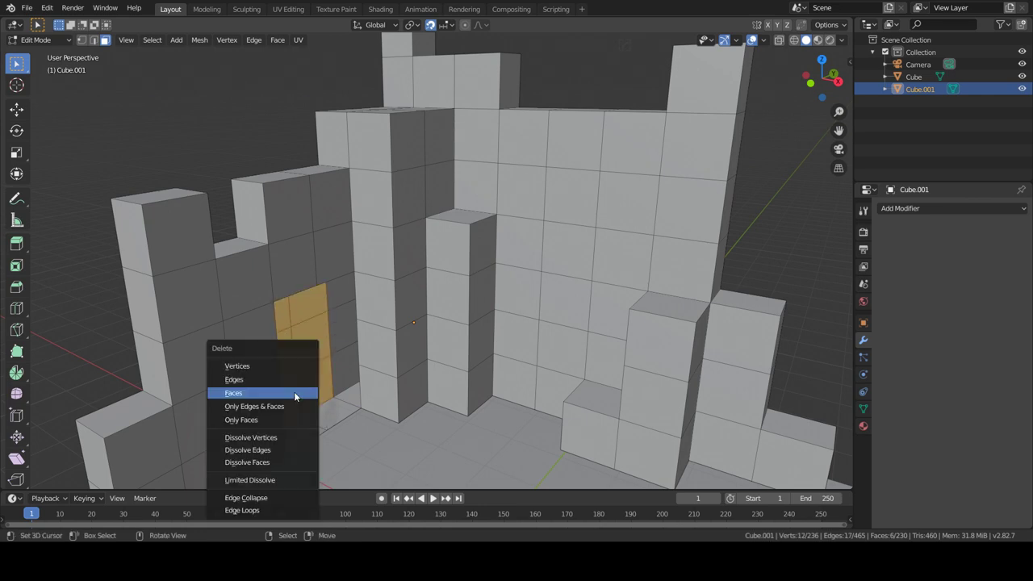
click(294, 393)
Delete the leftover floor face inside the doorway.
click(94, 41)
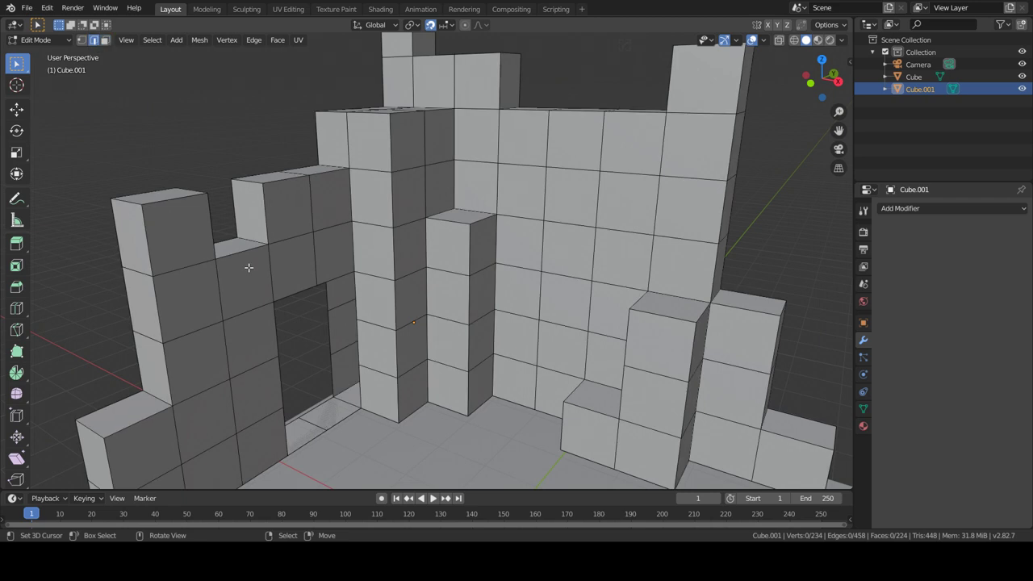
alt+click(339, 381)
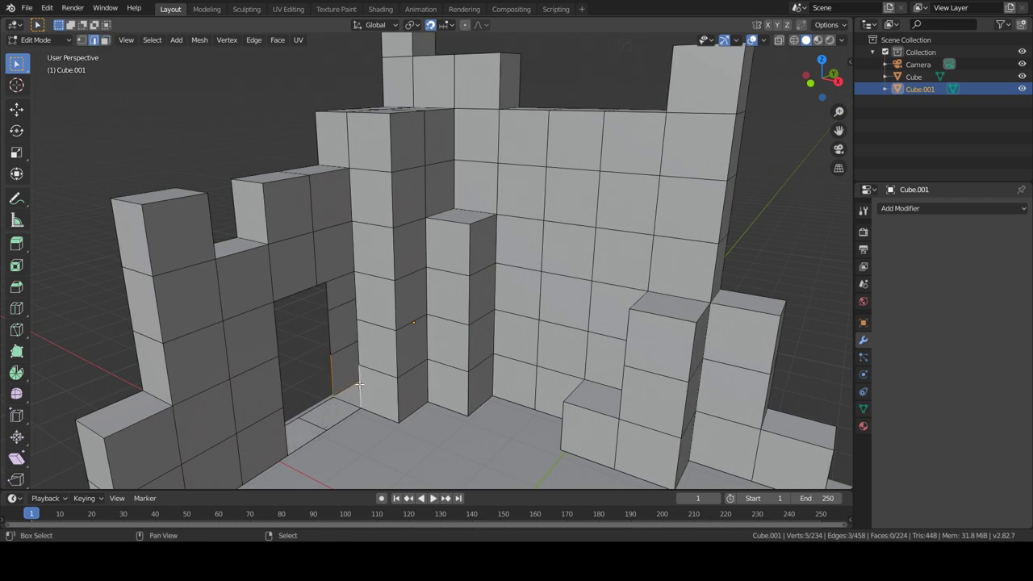
click(346, 384)
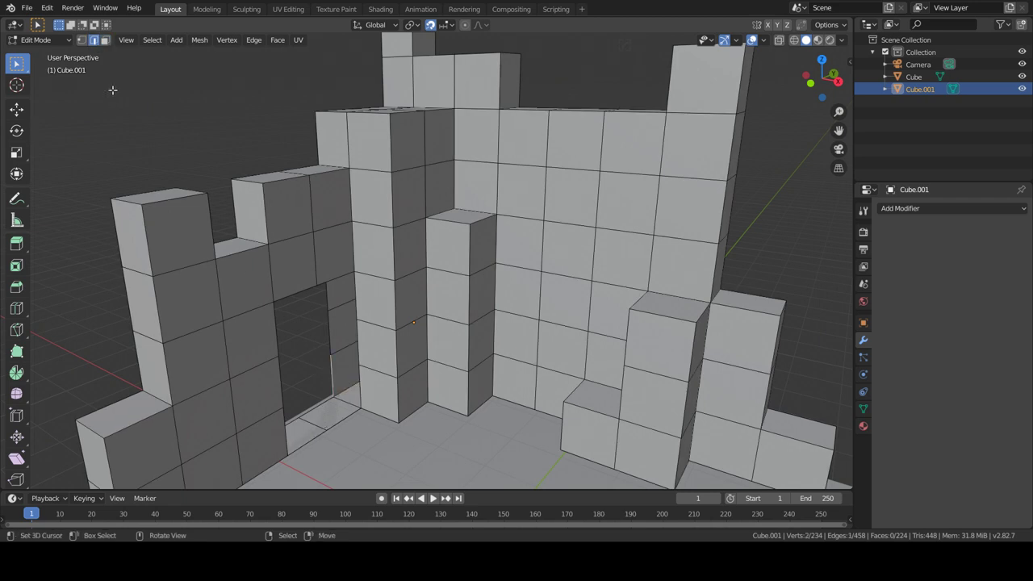
click(103, 42)
click(321, 415)
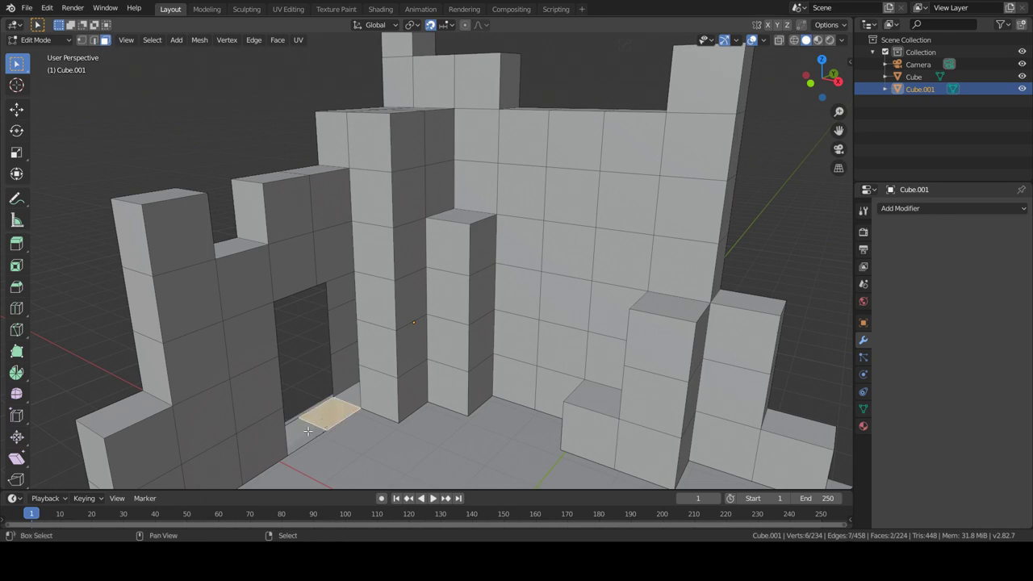
key(x)
click(292, 409)
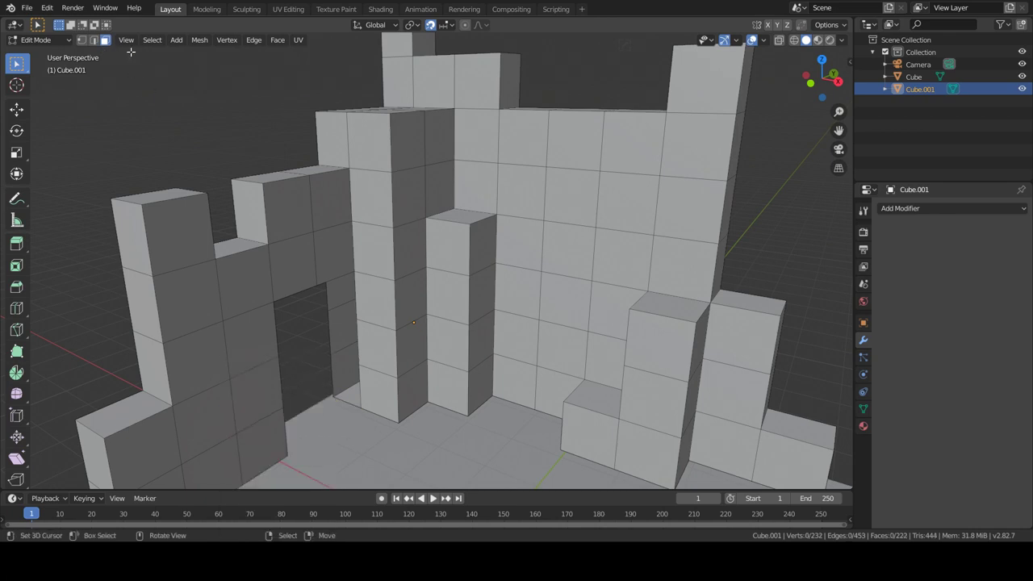
In edge mode, fill the small gaps beside the opening with new faces.
click(93, 39)
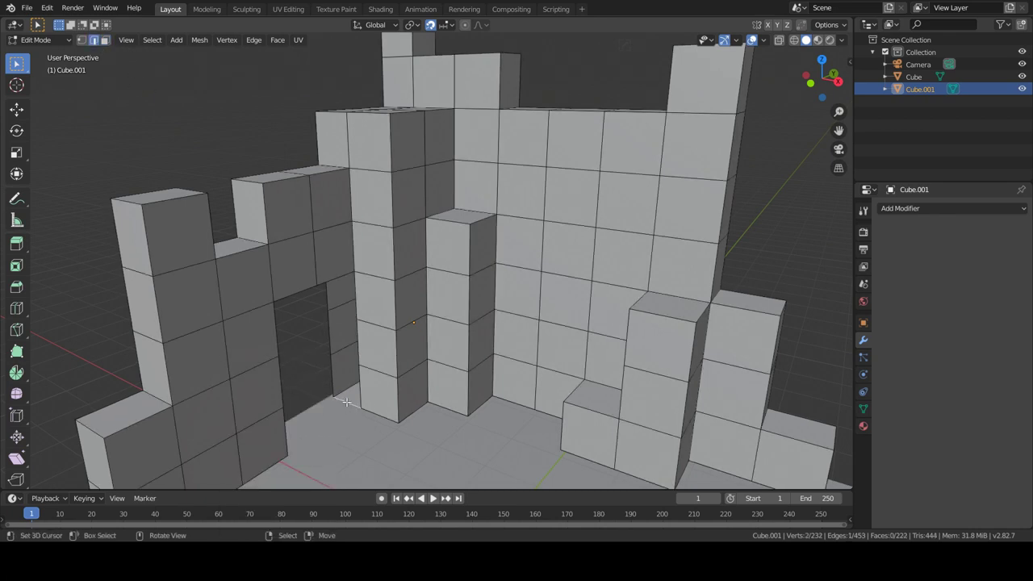
key(f)
key(f)
key(f)
mouse_move(345, 401)
middle_down()
mouse_move(339, 330)
mouse_move(325, 369)
mouse_move(350, 369)
mouse_move(274, 390)
mouse_move(371, 405)
mouse_move(412, 389)
middle_up()
key(f)
key(f)
key(f)
key(f)
key(f)
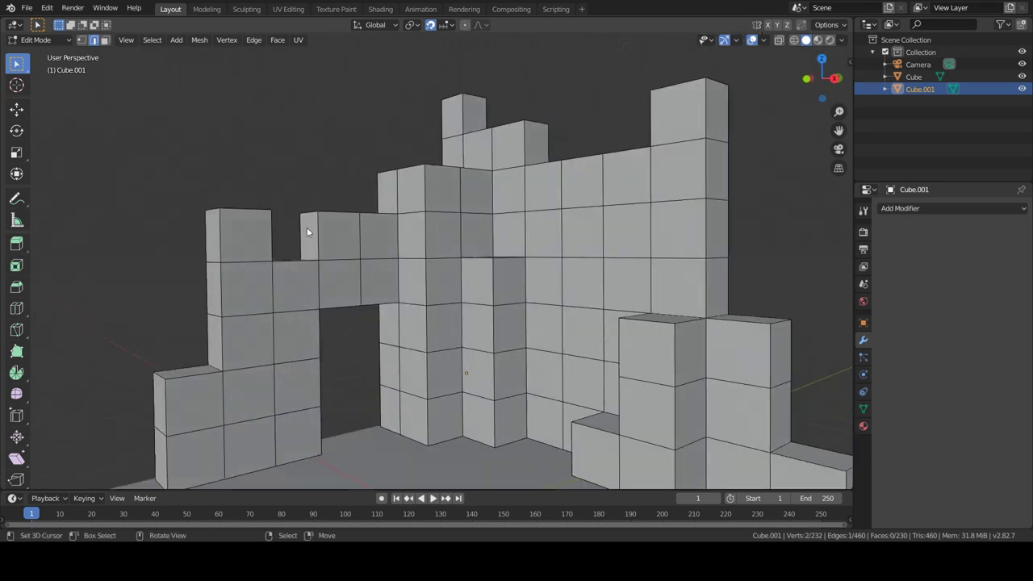
Fill the doorway's edge loop with one flat door-shaped face at the back.
key(Tab)
key(Tab)
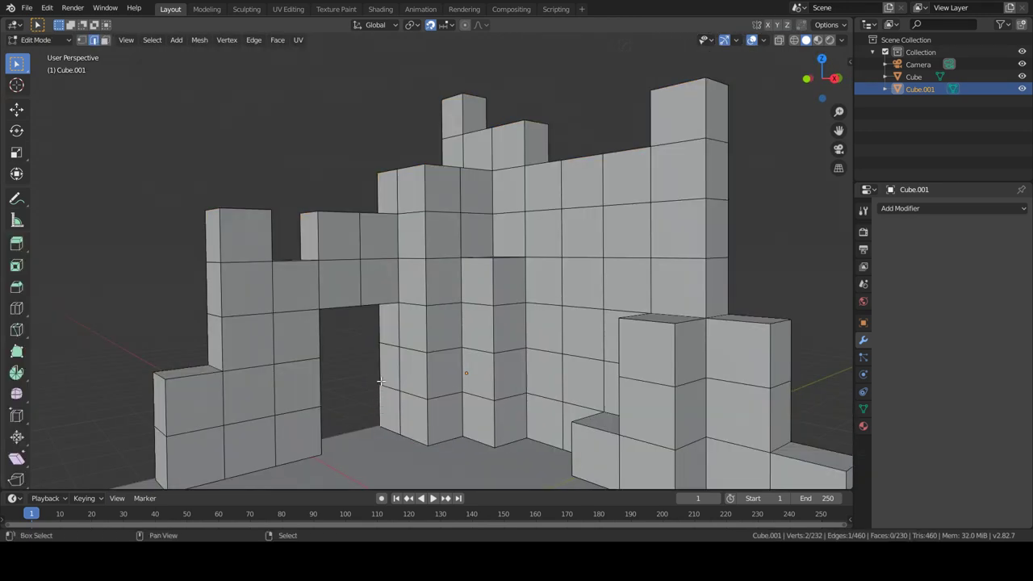
ctrl+click(379, 359)
mouse_move(376, 329)
middle_down()
mouse_move(366, 331)
mouse_move(420, 323)
middle_up()
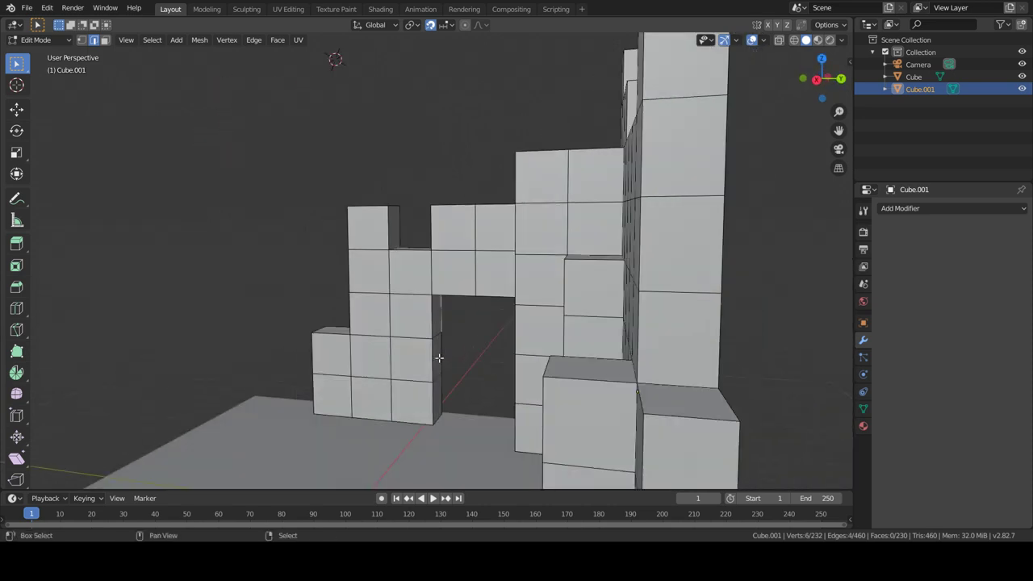
key(f)
key(Tab)
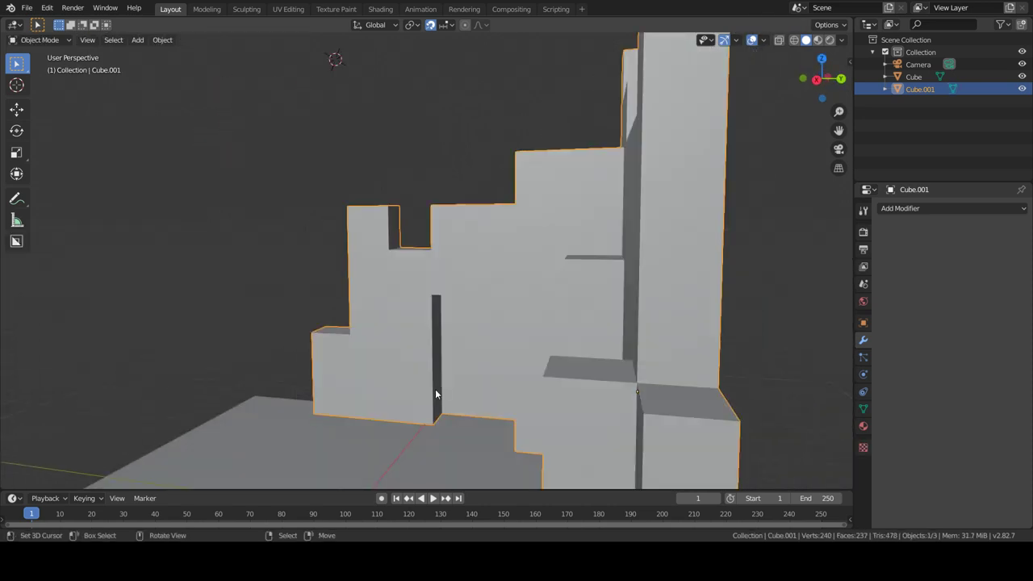
mouse_move(434, 389)
middle_down()
mouse_move(456, 381)
mouse_move(511, 392)
middle_up()
key(Tab)
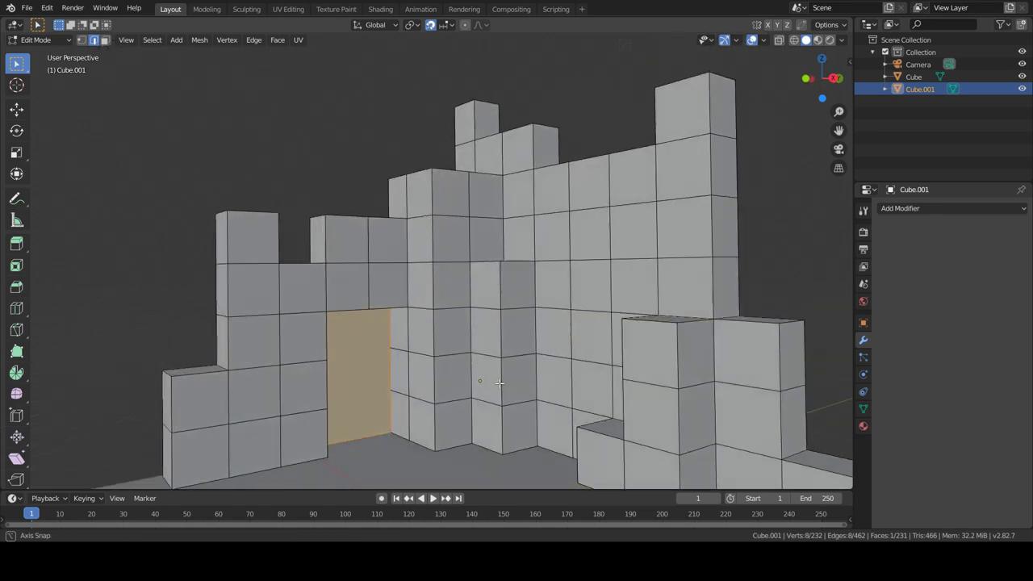
In face mode, brush-select the wall faces near the doorway, the upper wall and the right side.
key(Tab)
key(Tab)
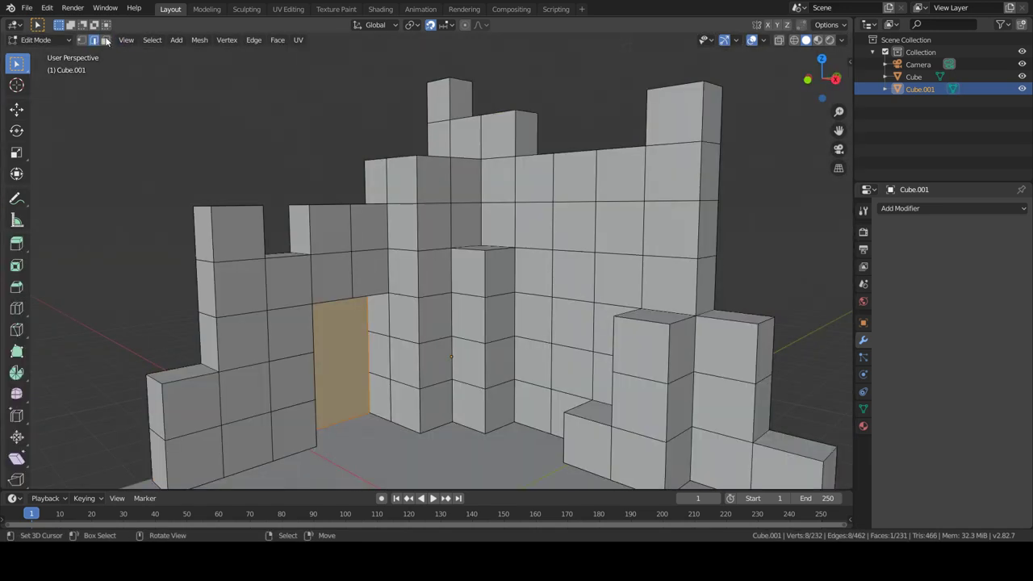
key(3)
click(262, 397)
key(c)
mouse_move(242, 412)
mouse_down()
mouse_move(290, 403)
mouse_move(267, 301)
mouse_up()
mouse_move(237, 263)
mouse_down()
mouse_move(323, 288)
mouse_move(343, 242)
mouse_move(384, 246)
mouse_up()
mouse_move(410, 200)
mouse_down()
mouse_move(420, 383)
mouse_move(460, 324)
mouse_move(460, 373)
mouse_move(509, 299)
mouse_move(481, 165)
mouse_move(448, 134)
mouse_move(511, 164)
mouse_move(576, 363)
mouse_move(557, 399)
mouse_move(686, 405)
mouse_move(718, 447)
mouse_move(790, 424)
mouse_move(734, 355)
mouse_move(653, 347)
mouse_move(621, 220)
mouse_move(669, 121)
mouse_move(565, 177)
mouse_move(718, 153)
mouse_move(731, 357)
mouse_up()
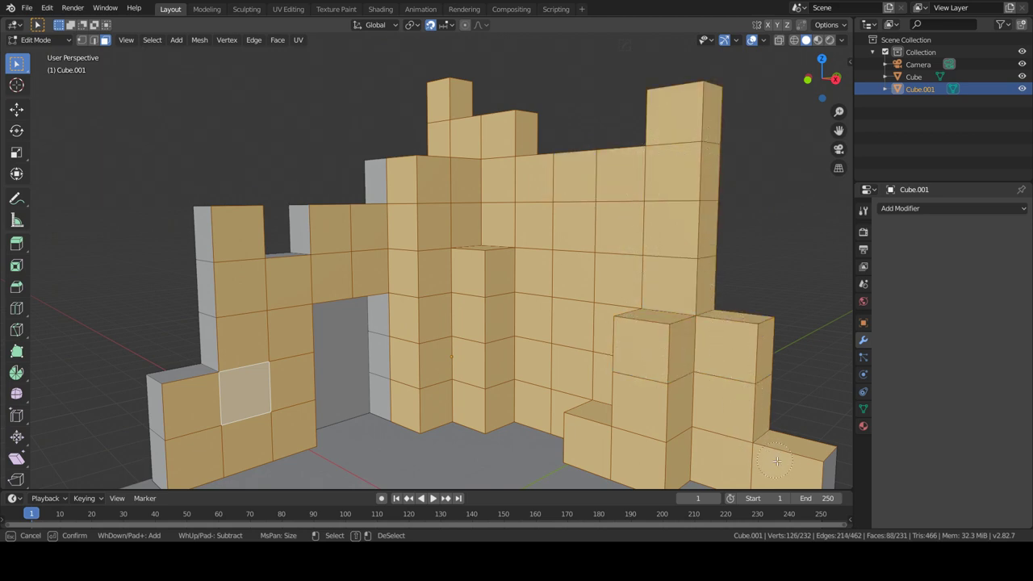
Drop the brush selection and extrude a 1 m cube from a face at the left wall's base.
drag(776, 460, 806, 476)
mouse_move(441, 279)
mouse_down()
mouse_move(376, 182)
mouse_move(299, 228)
mouse_move(236, 228)
mouse_move(162, 426)
mouse_up()
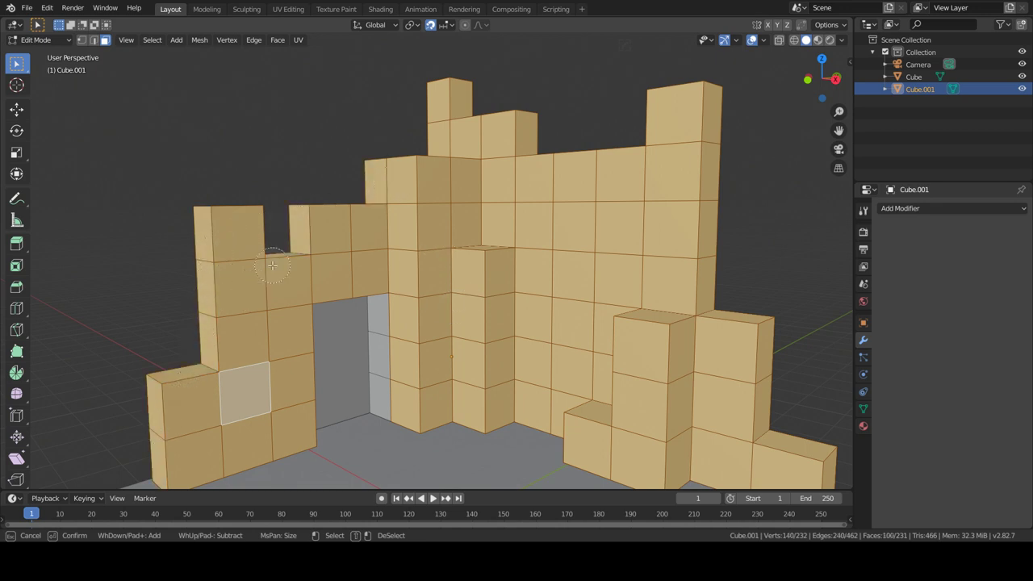
key(Escape)
click(290, 430)
scroll(325, 384, down, 2)
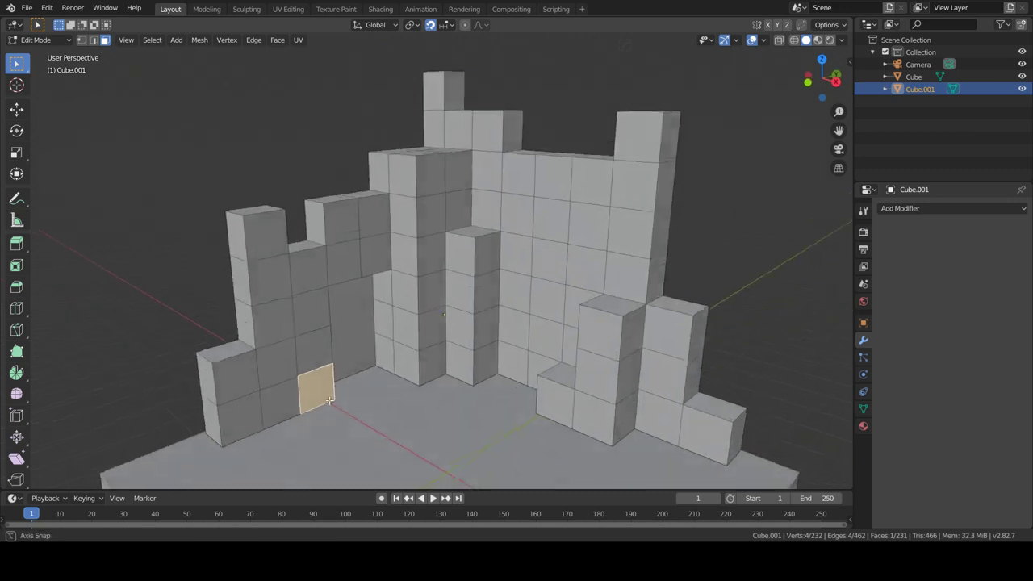
text(e1)
key(Return)
Extrude a second 1 m cube from a floor-level face on the right, discarding a back-wall attempt.
click(539, 276)
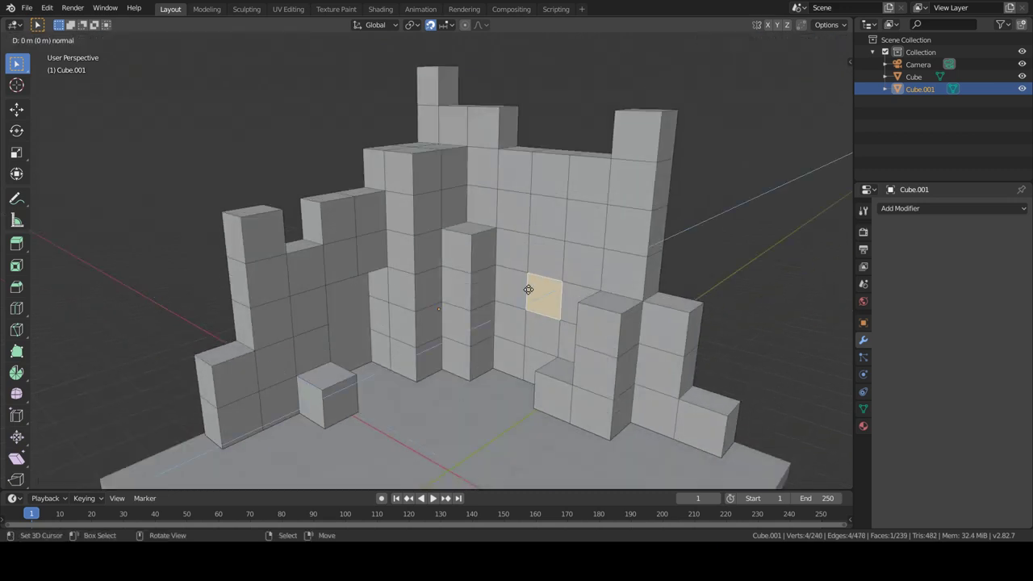
text(e1)
key(Return)
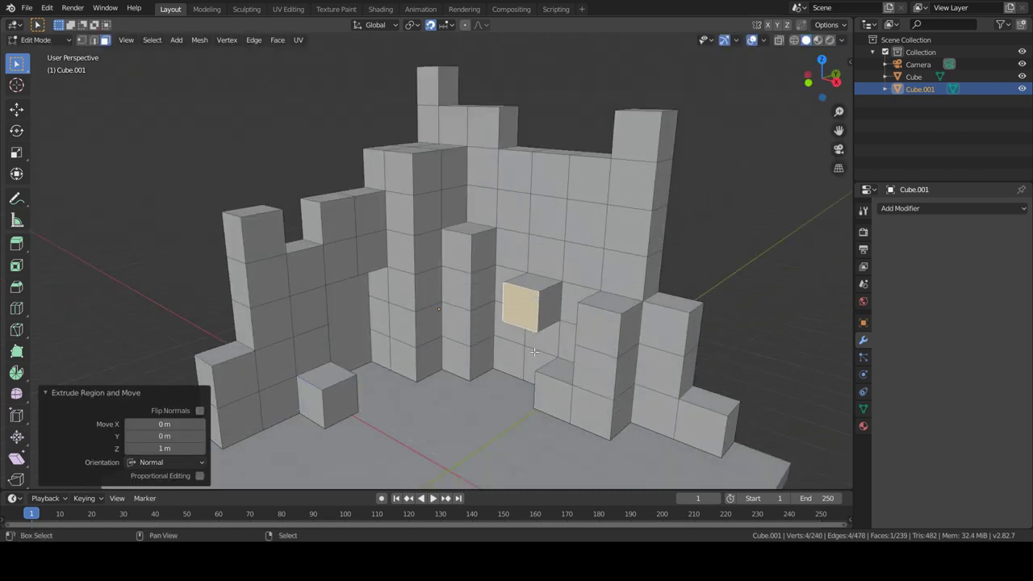
key(ctrl+z)
click(547, 390)
text(e)
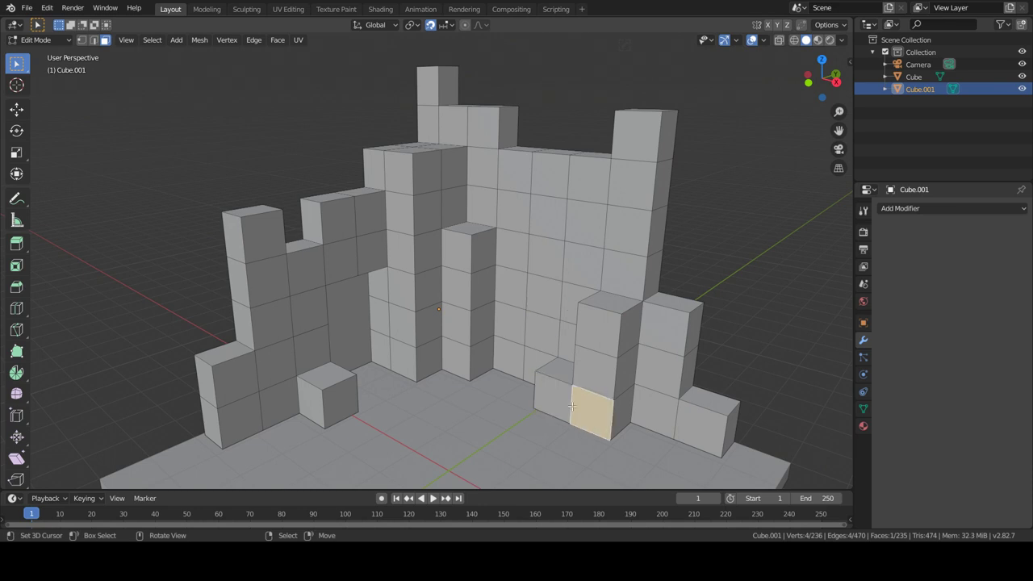
text(1)
key(Return)
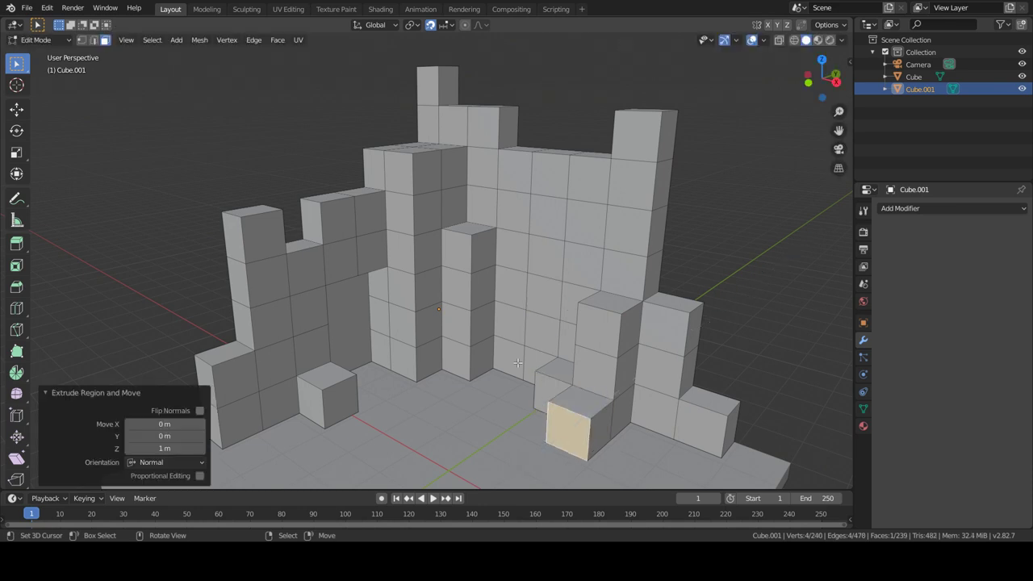
Select all faces, then brush-deselect the faces along the wall's left side.
middle_drag(517, 368, 538, 373)
key(a)
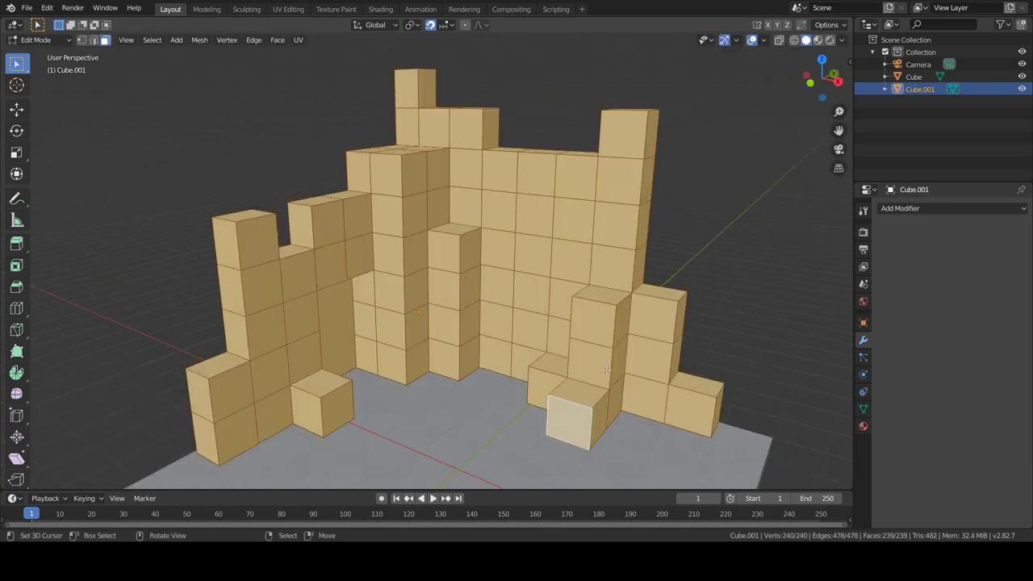
mouse_move(709, 368)
middle_down()
mouse_move(699, 358)
mouse_move(398, 373)
middle_up()
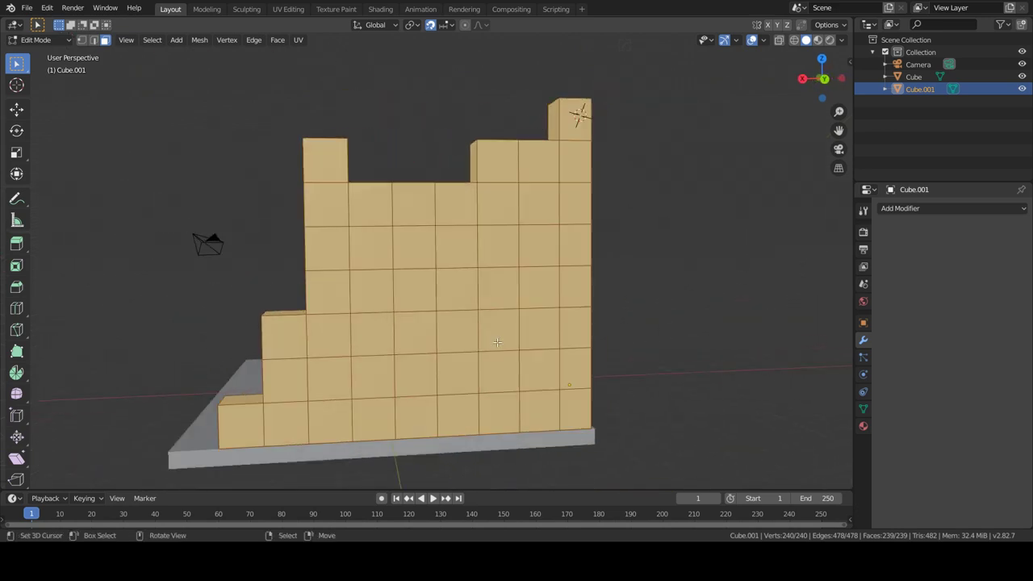
key(c)
mouse_move(281, 424)
middle_down()
mouse_move(343, 263)
mouse_move(347, 220)
mouse_move(327, 173)
mouse_move(452, 230)
mouse_move(559, 178)
mouse_move(577, 117)
mouse_move(484, 355)
mouse_move(436, 298)
mouse_move(492, 404)
mouse_move(406, 410)
mouse_move(573, 392)
mouse_move(456, 420)
mouse_move(469, 398)
mouse_move(431, 294)
mouse_move(554, 341)
mouse_move(557, 359)
mouse_move(531, 275)
mouse_move(563, 277)
middle_up()
Brush-deselect the top faces along the upper rows of the wall.
right_click(573, 392)
key(c)
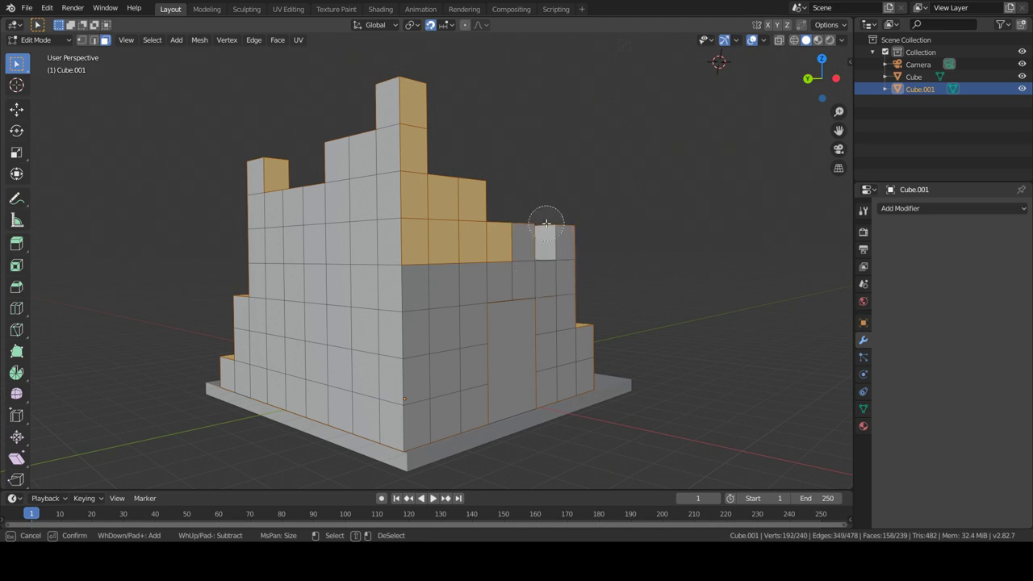
drag(543, 216, 570, 239)
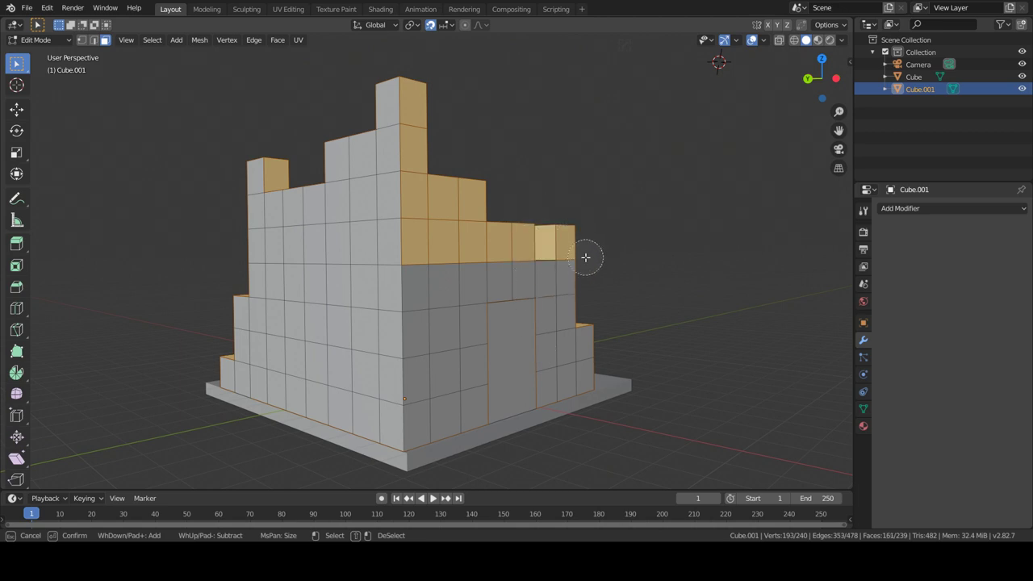
middle_click(584, 252)
middle_click(509, 255)
mouse_move(509, 255)
middle_down()
mouse_move(428, 219)
mouse_move(390, 160)
mouse_move(410, 133)
middle_up()
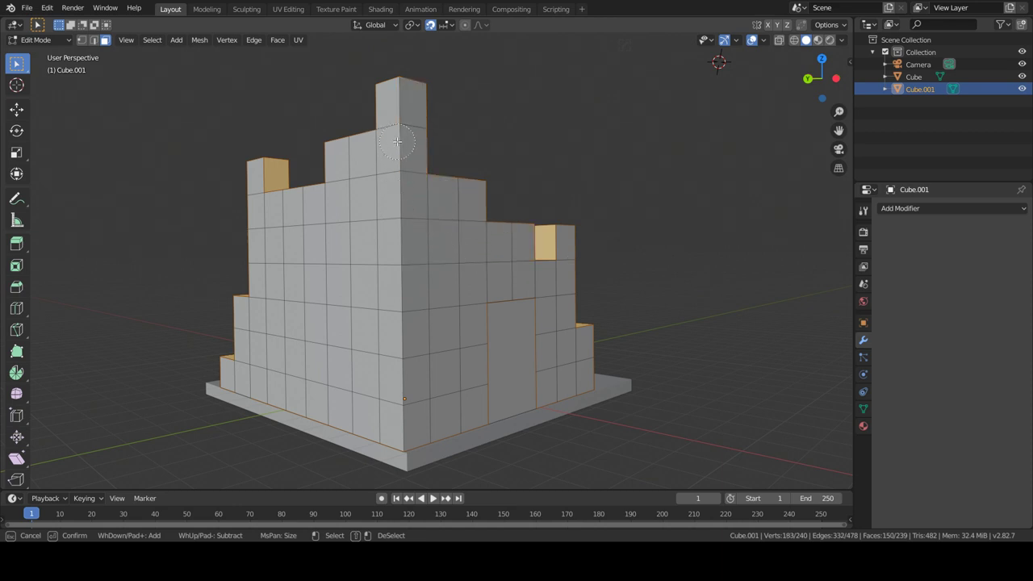
right_click(426, 383)
From below, brush-deselect the underside faces along the lower-left and lower-right rims.
middle_drag(427, 429, 423, 325)
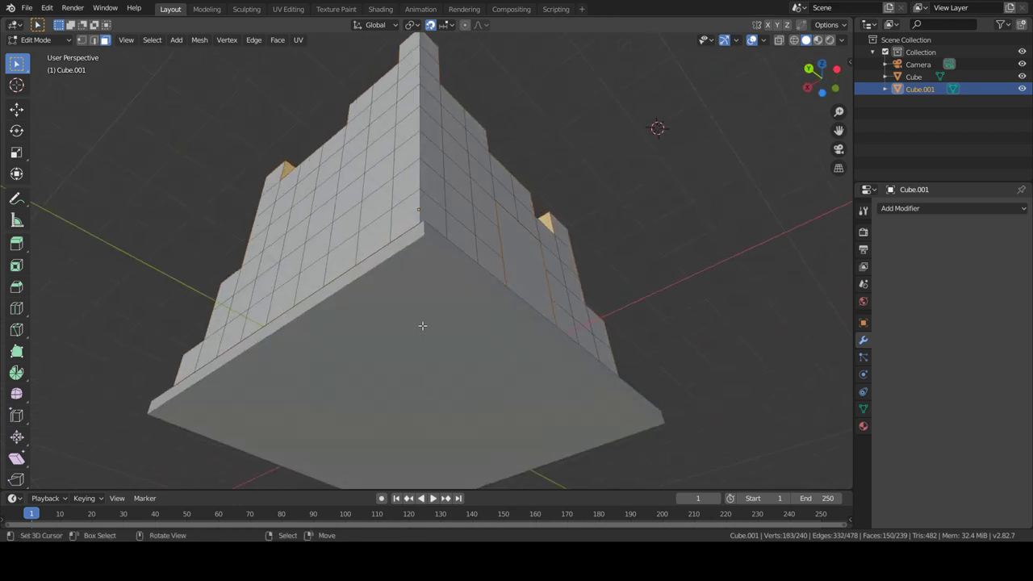
mouse_move(406, 267)
middle_down()
mouse_move(429, 282)
mouse_move(405, 282)
middle_up()
key(c)
mouse_move(332, 308)
middle_down()
mouse_move(295, 341)
mouse_move(226, 371)
mouse_move(276, 362)
middle_up()
middle_drag(461, 294, 583, 380)
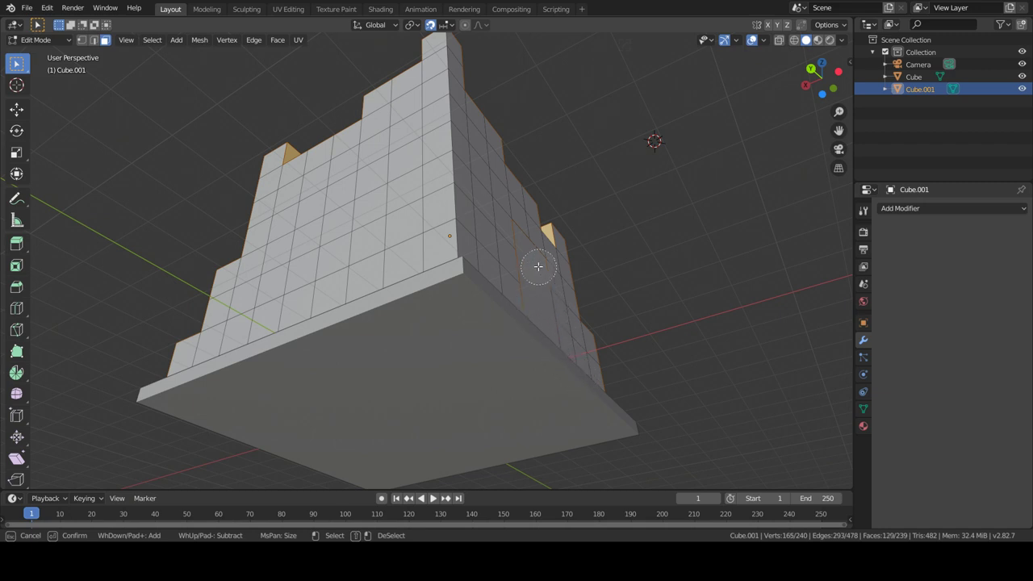
right_click(539, 310)
mouse_move(539, 323)
middle_down()
mouse_move(317, 369)
mouse_move(435, 434)
middle_up()
scroll(367, 394, up, 5)
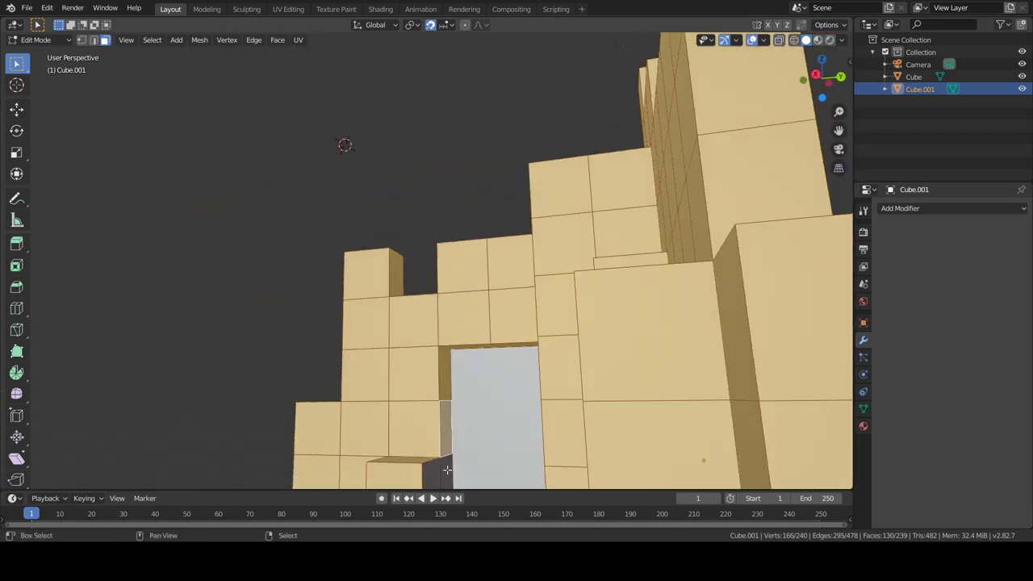
mouse_move(436, 472)
middle_down()
mouse_move(516, 428)
mouse_move(577, 282)
middle_up()
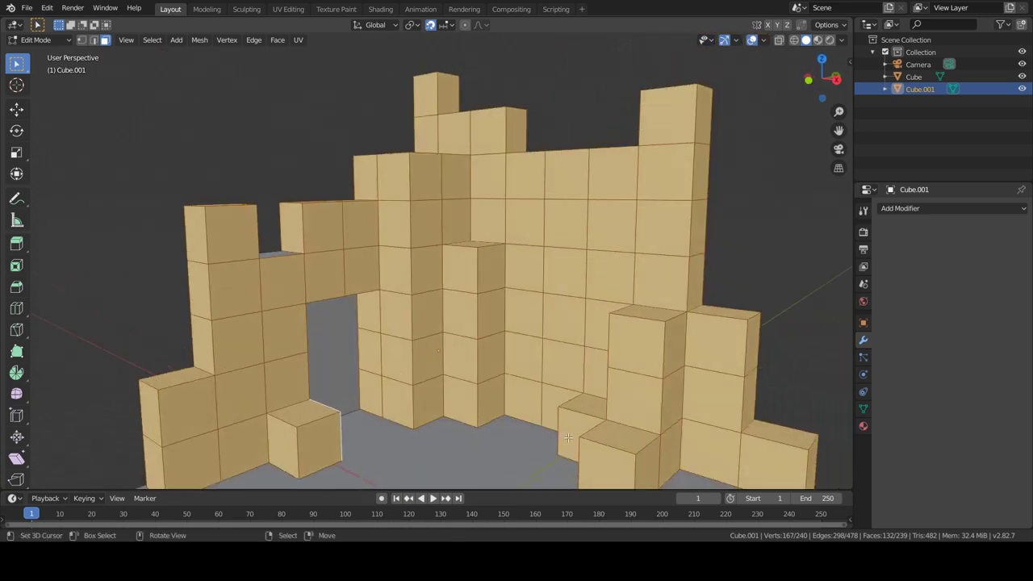
Subdivide the selected front faces twice.
right_click(577, 282)
click(566, 278)
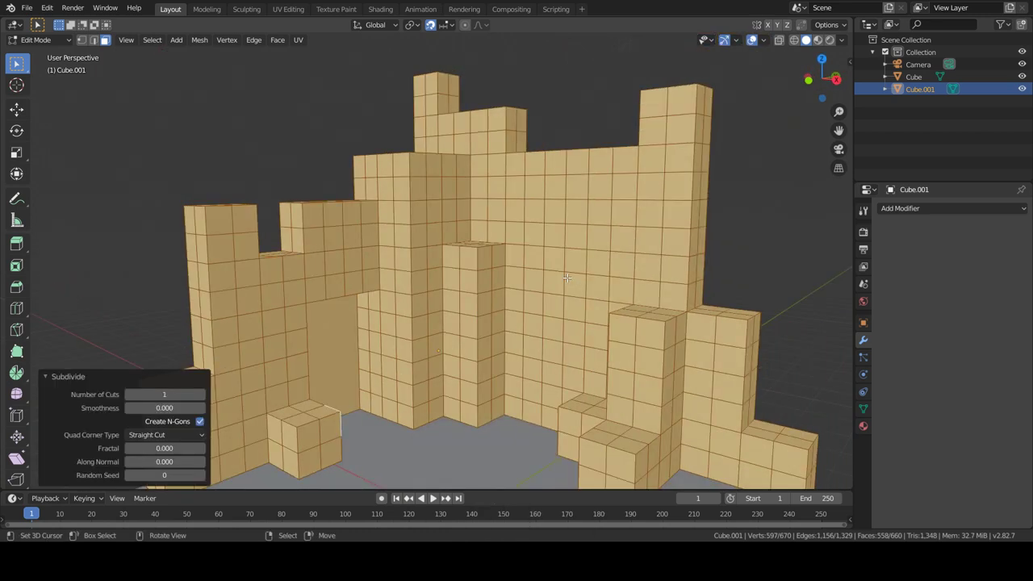
scroll(566, 277, down, 3)
scroll(567, 277, down, 2)
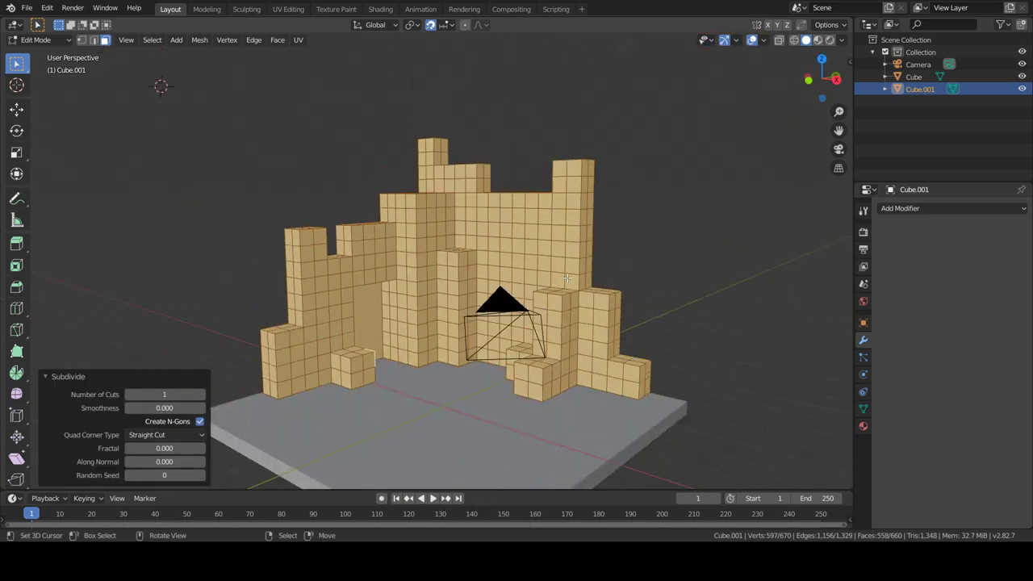
right_click(567, 276)
click(567, 276)
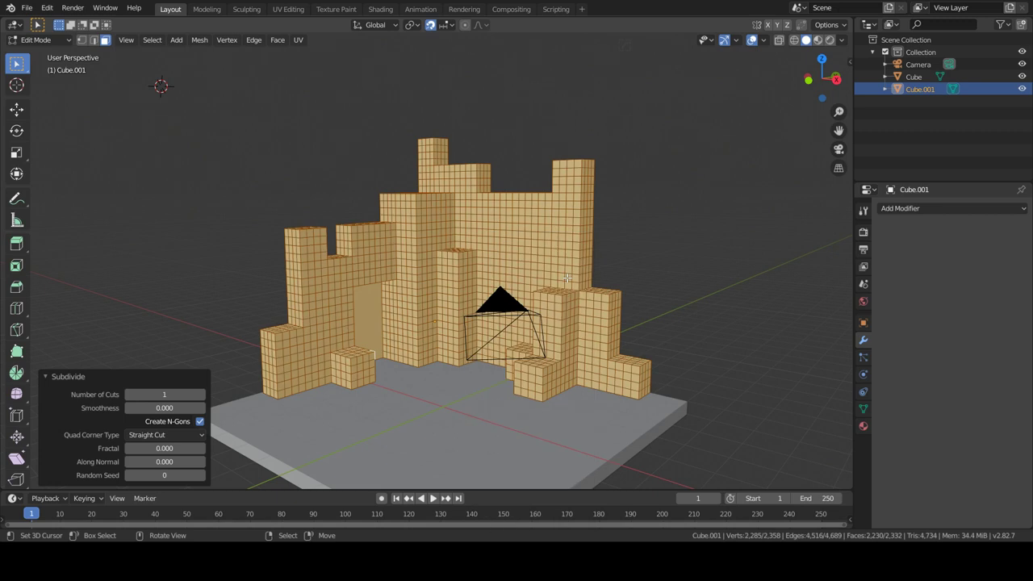
Run Select Random set to Deselect at about 25.658%, then drop the doorway face from the selection.
key(F3)
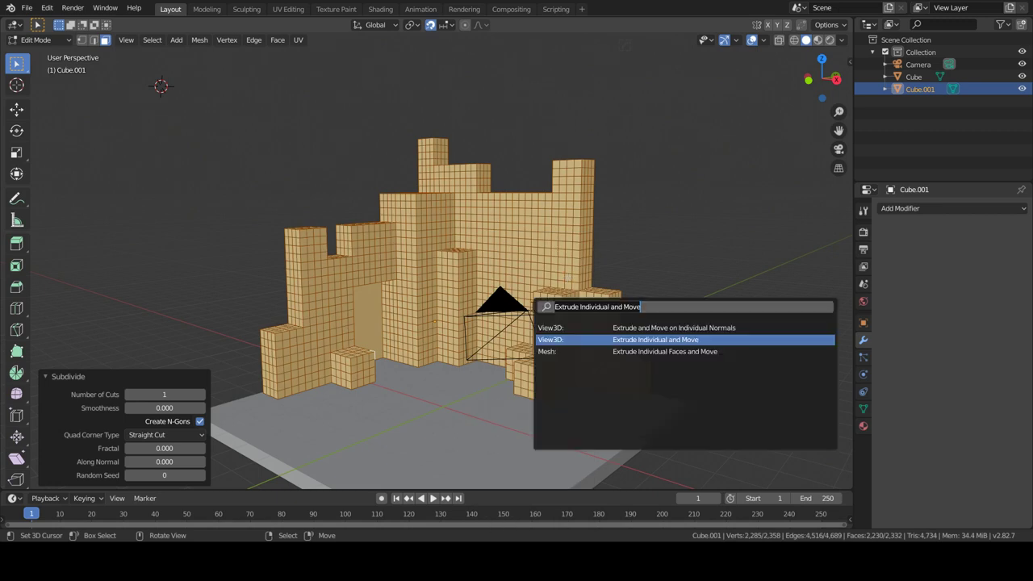
key(ctrl+a)
key(BackSpace)
text(SENE)
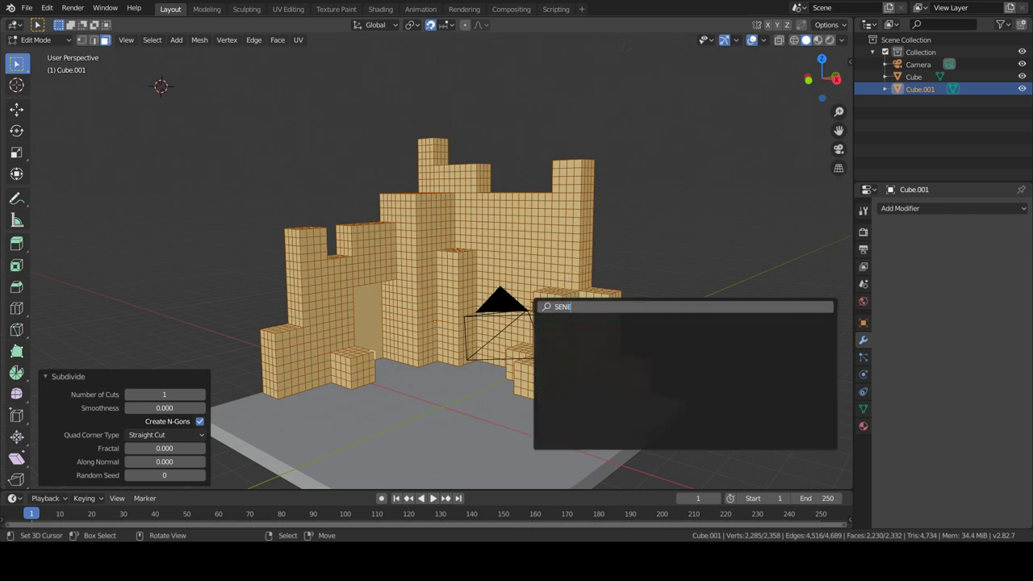
key(BackSpace)
text(L)
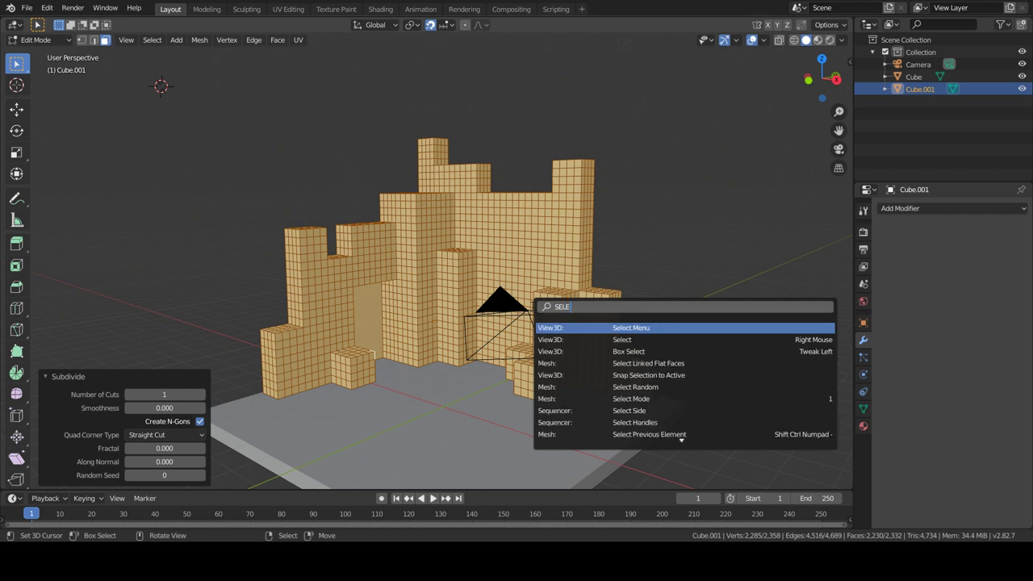
text( RAN)
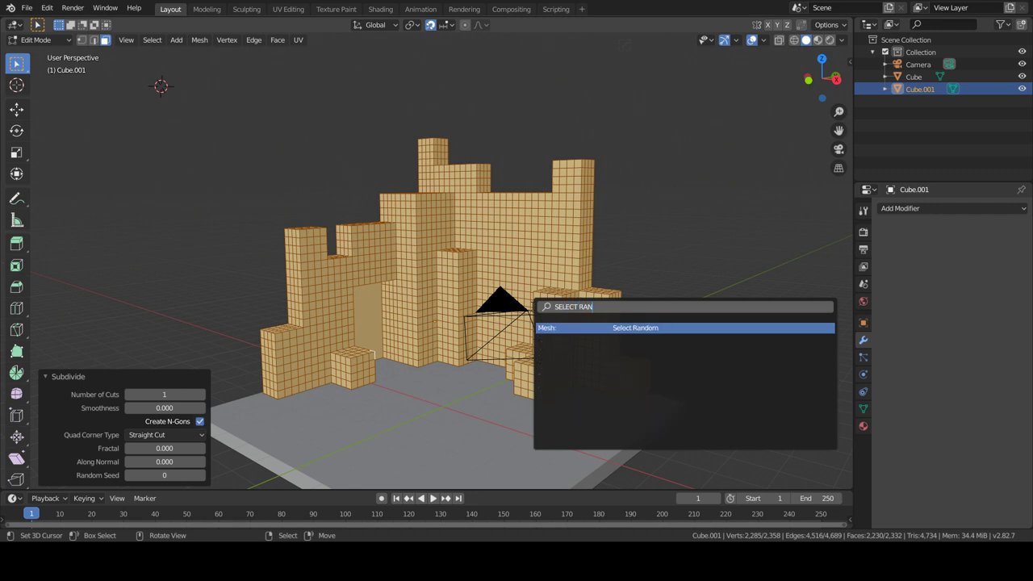
key(Return)
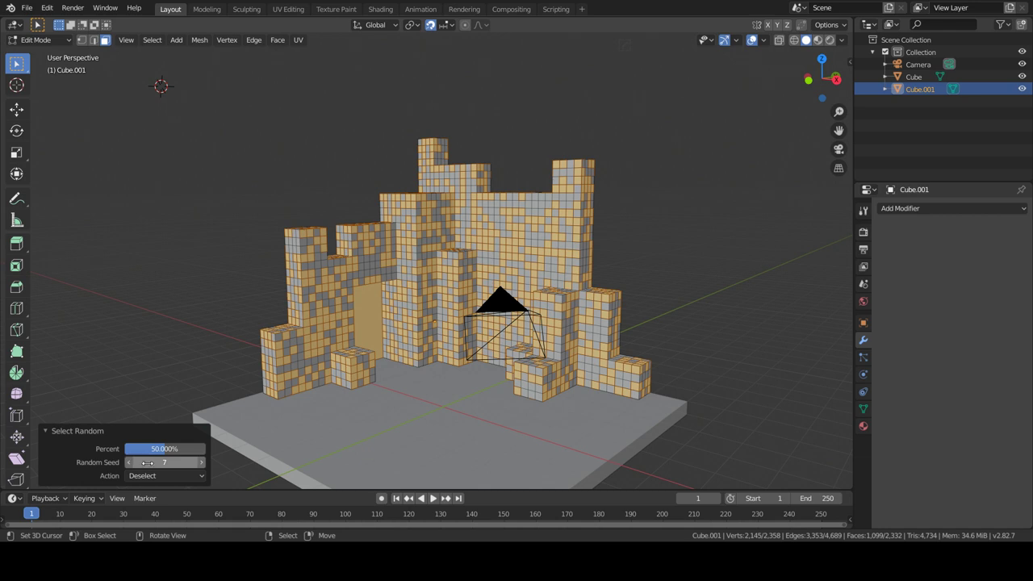
click(147, 476)
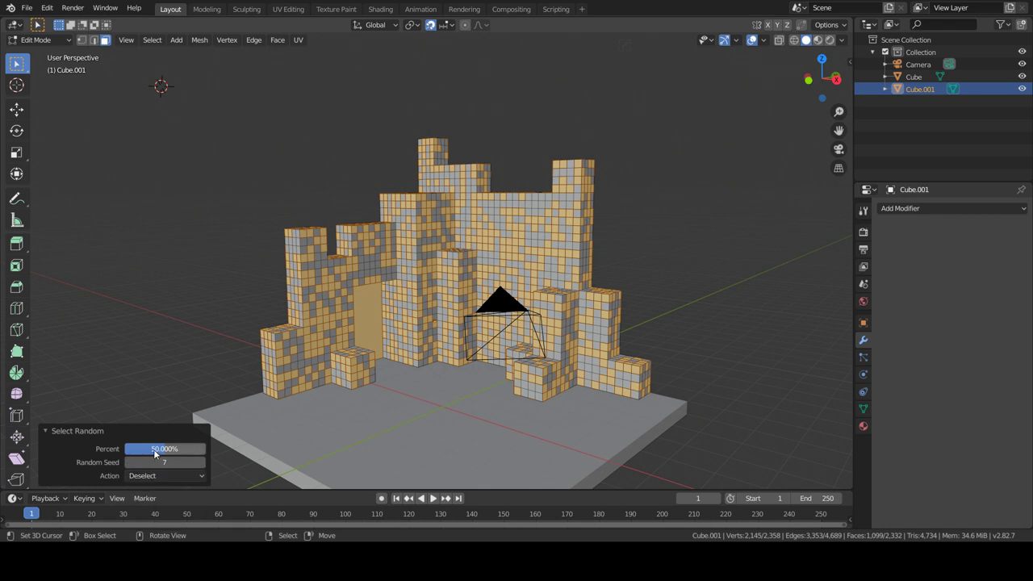
mouse_move(155, 454)
mouse_down()
mouse_move(182, 448)
mouse_move(127, 449)
mouse_up()
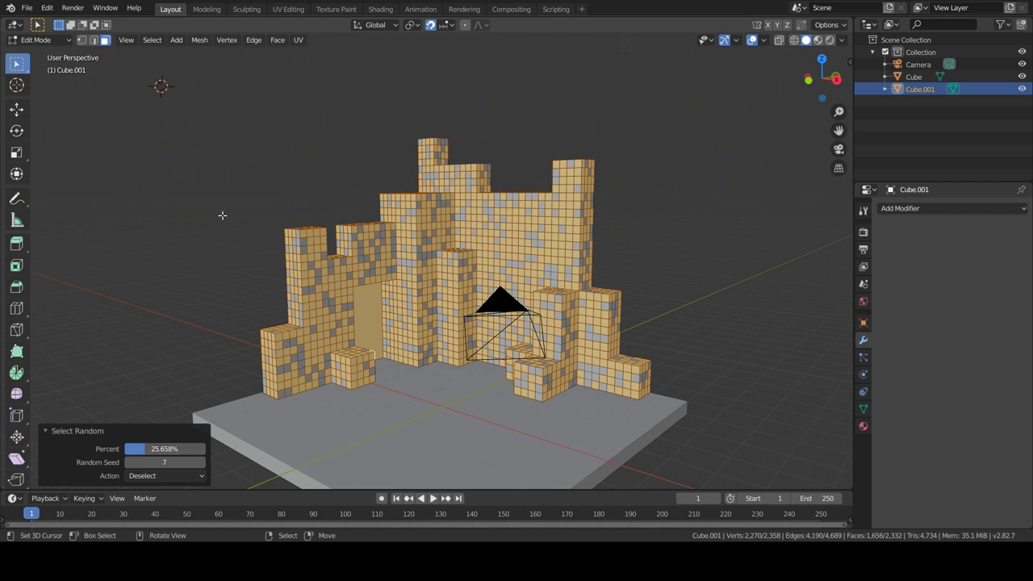
shift+click(364, 346)
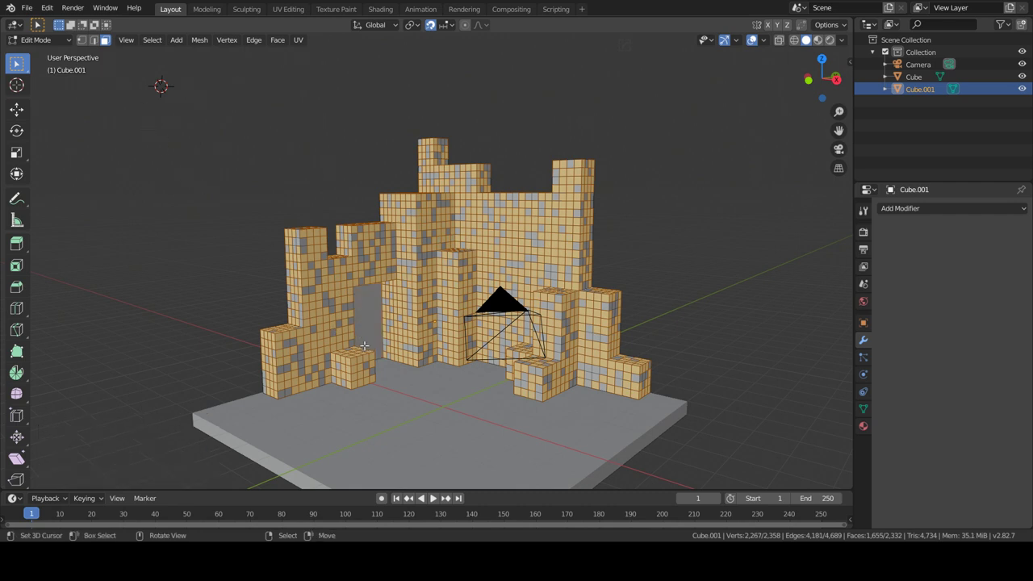
Start a plain extrusion of the selected faces, then cancel and undo it.
key(e)
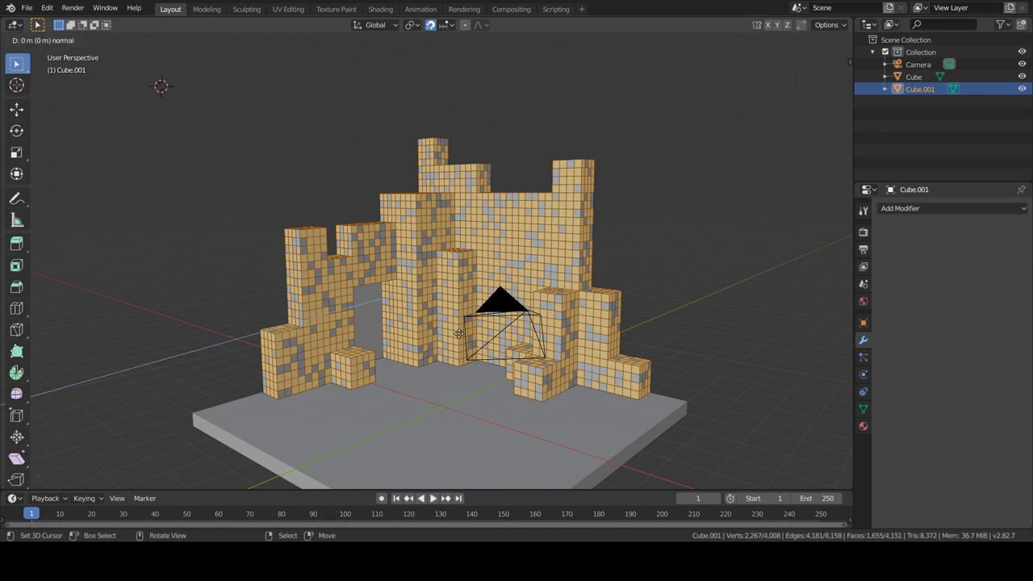
key(Escape)
key(F3)
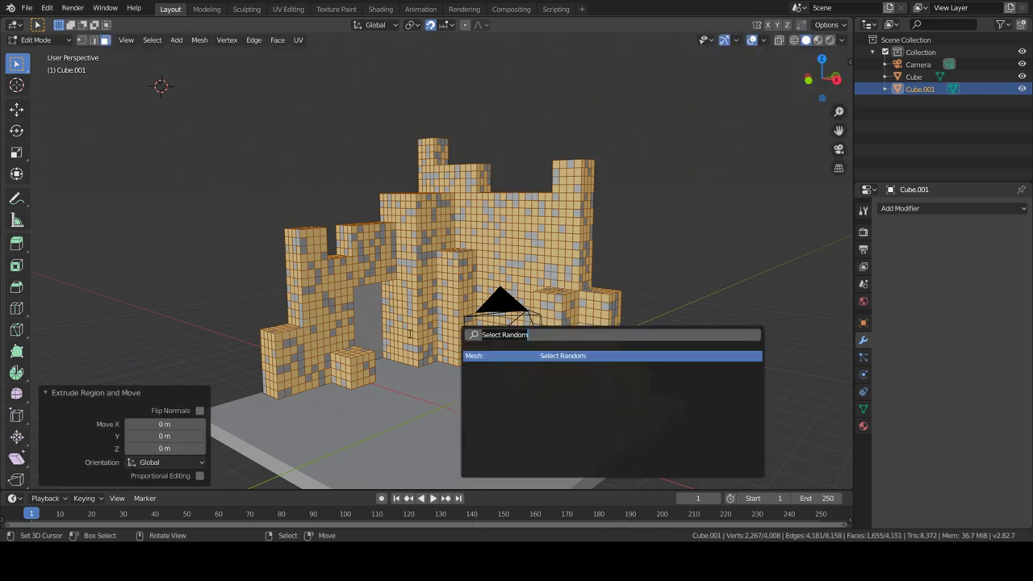
key(Escape)
key(ctrl+z)
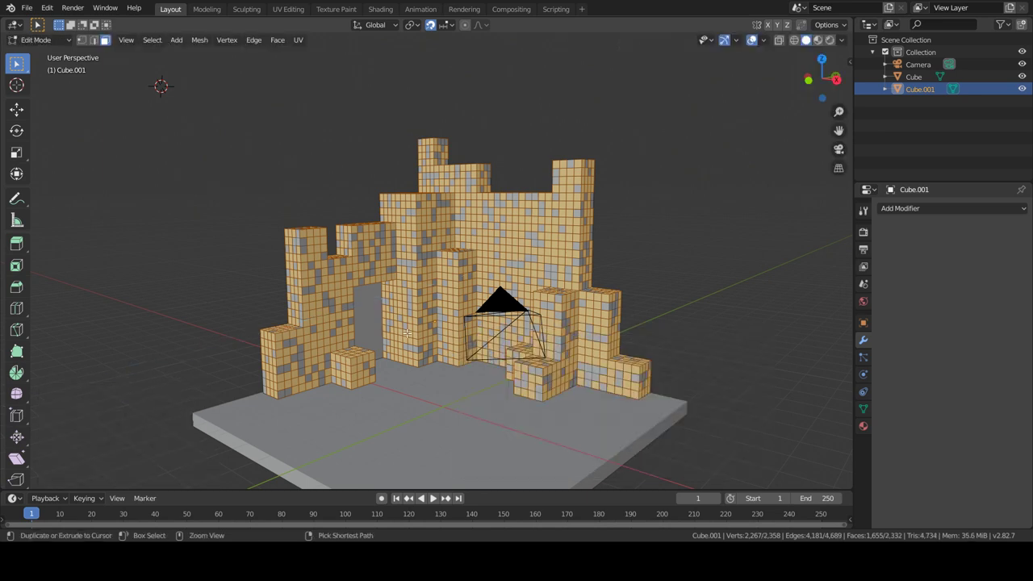
Try Extrude Along Normals with a distance of 4, then undo it.
key(F3)
text(E)
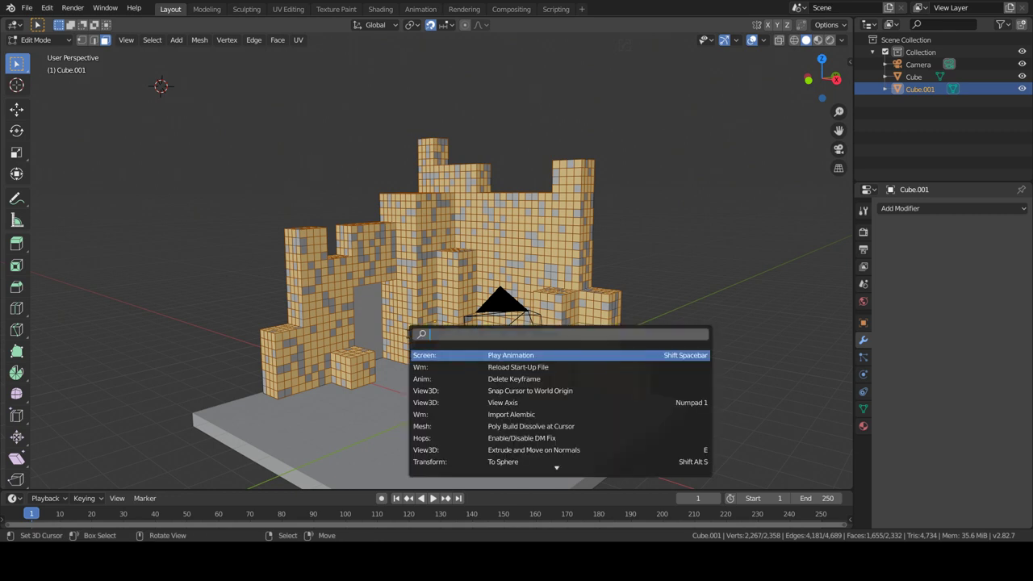
text(XTRUDE)
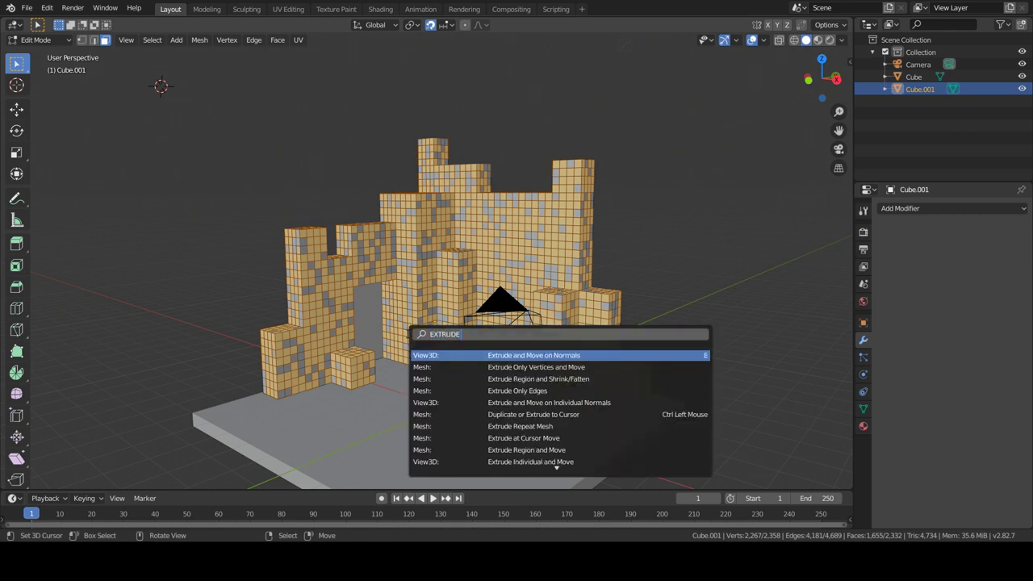
text( NOR)
key(Return)
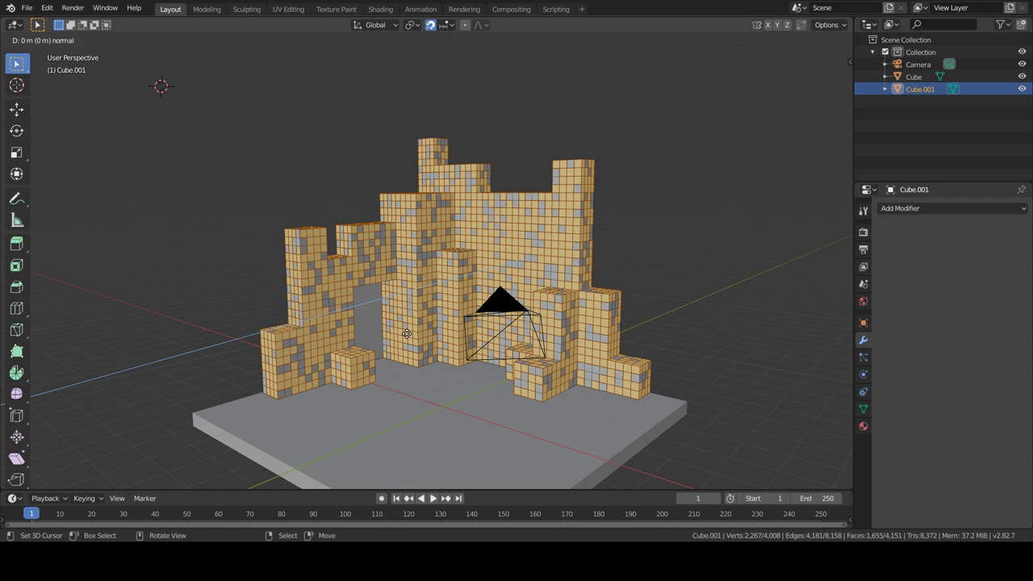
text(-3)
key(BackSpace)
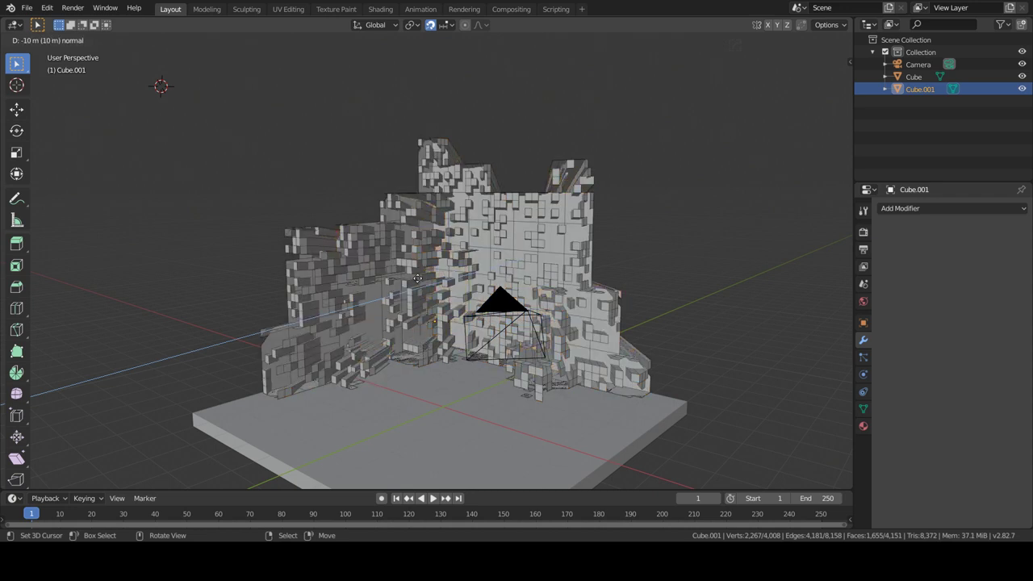
key(BackSpace)
text(4)
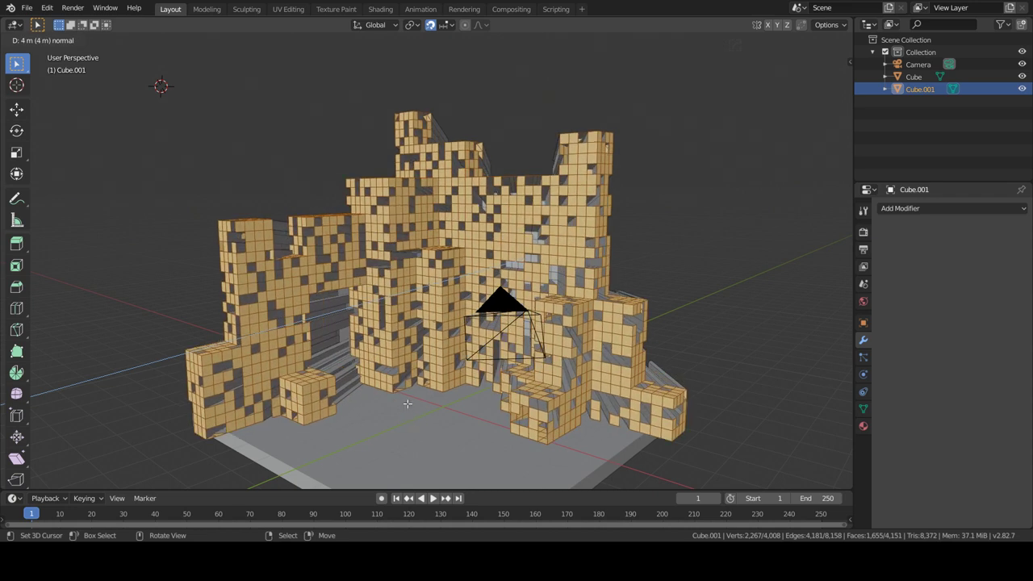
key(Return)
key(ctrl+z)
Extrude the faces with Extrude Individual and Move, offsetting them about -0.196 m.
key(F3)
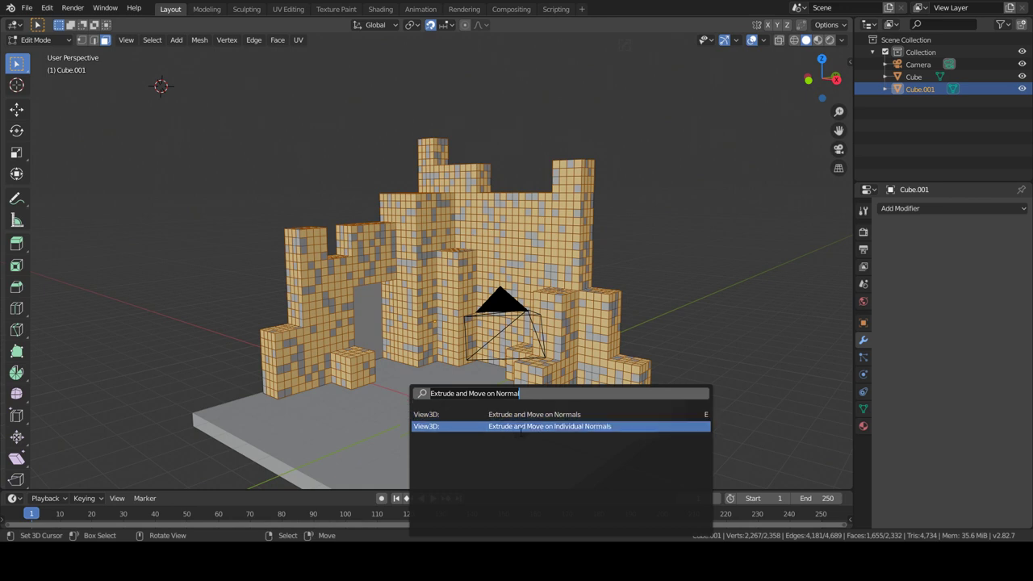
click(518, 426)
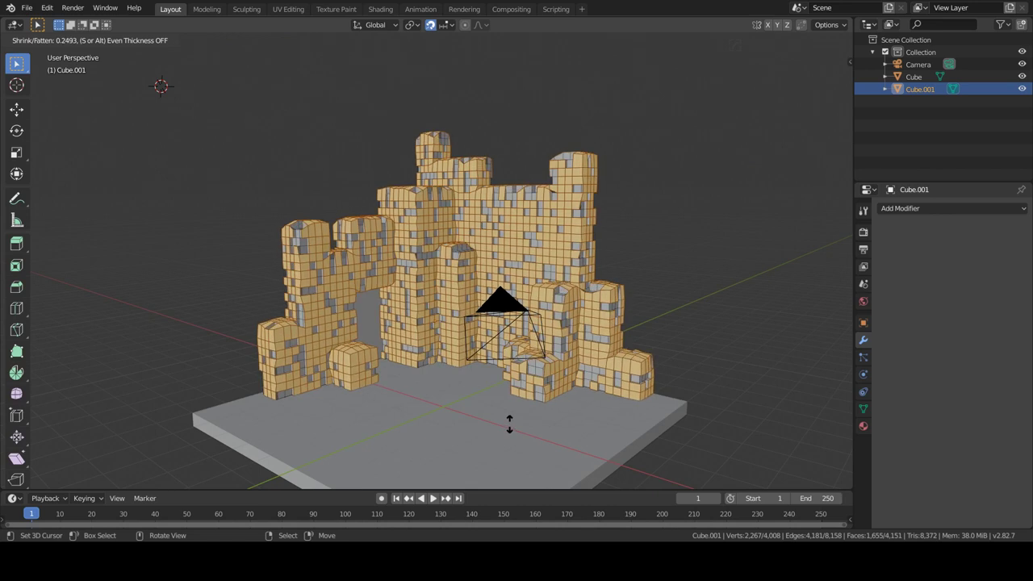
click(509, 422)
key(ctrl+z)
key(F3)
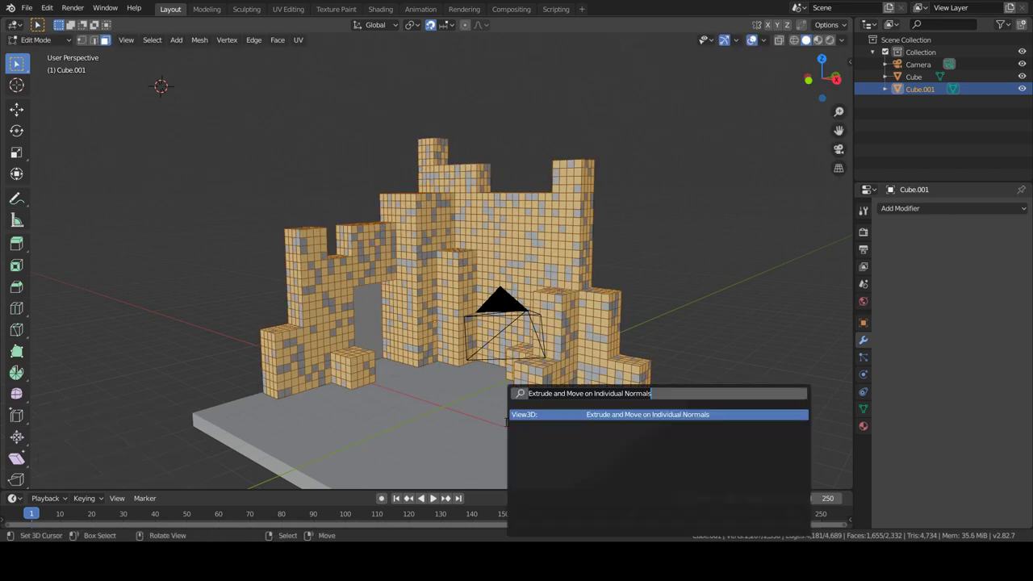
key(BackSpace)
text(EE)
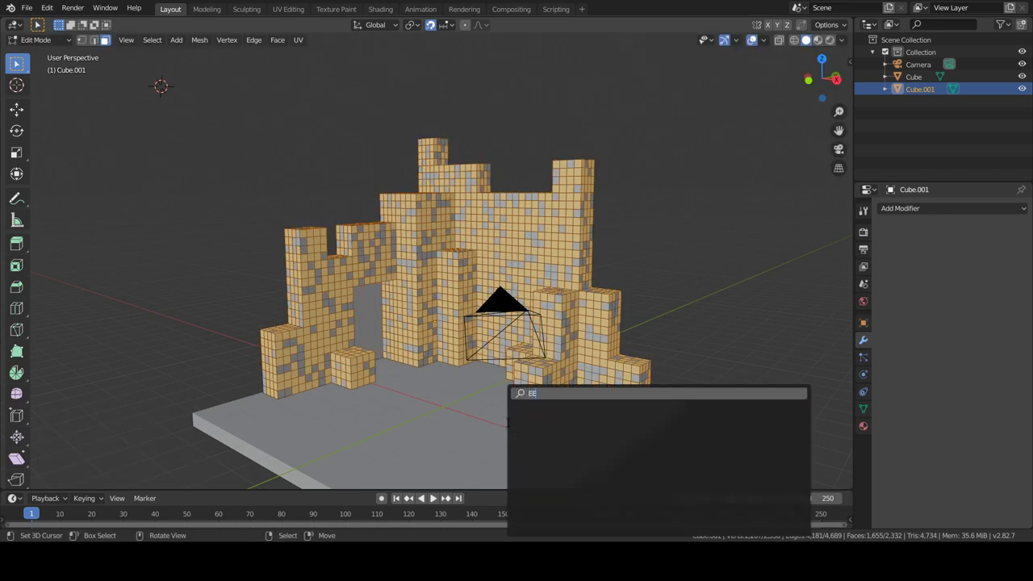
key(BackSpace)
key(BackSpace)
text(XTRUDE IND)
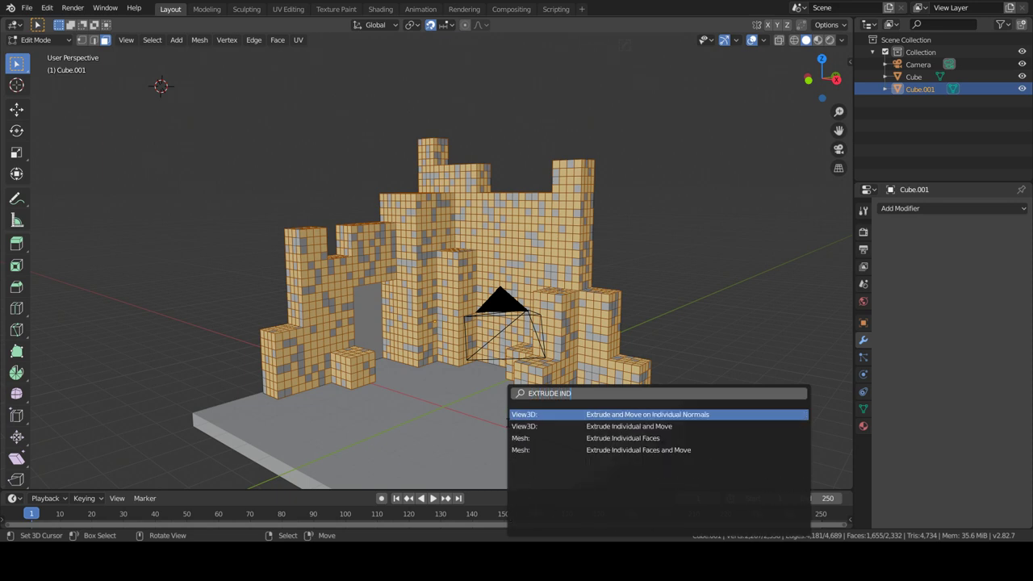
click(509, 426)
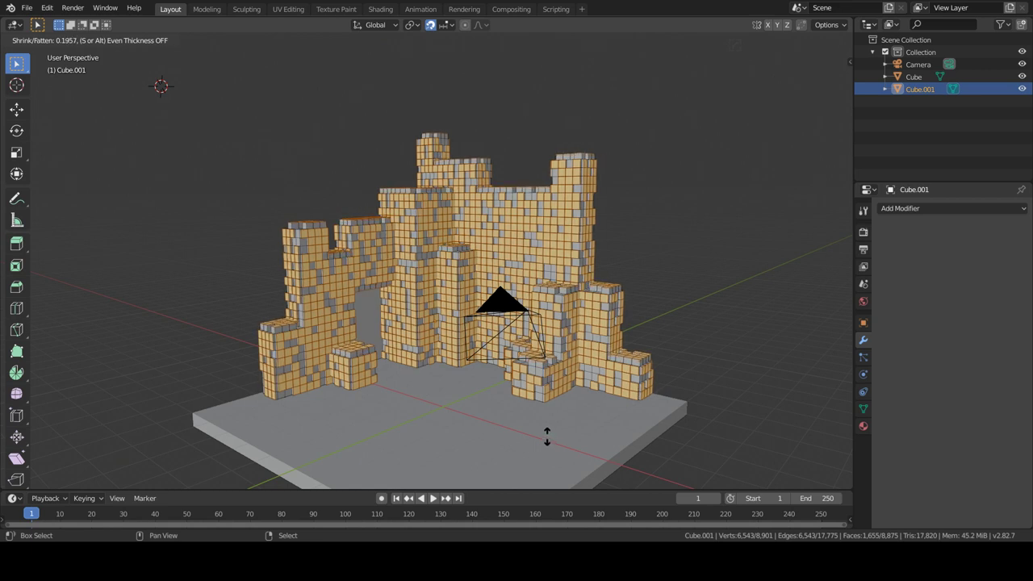
click(546, 437)
Select all wall faces, then run Select Random with the percentage adjusted to about 67.8%.
key(a)
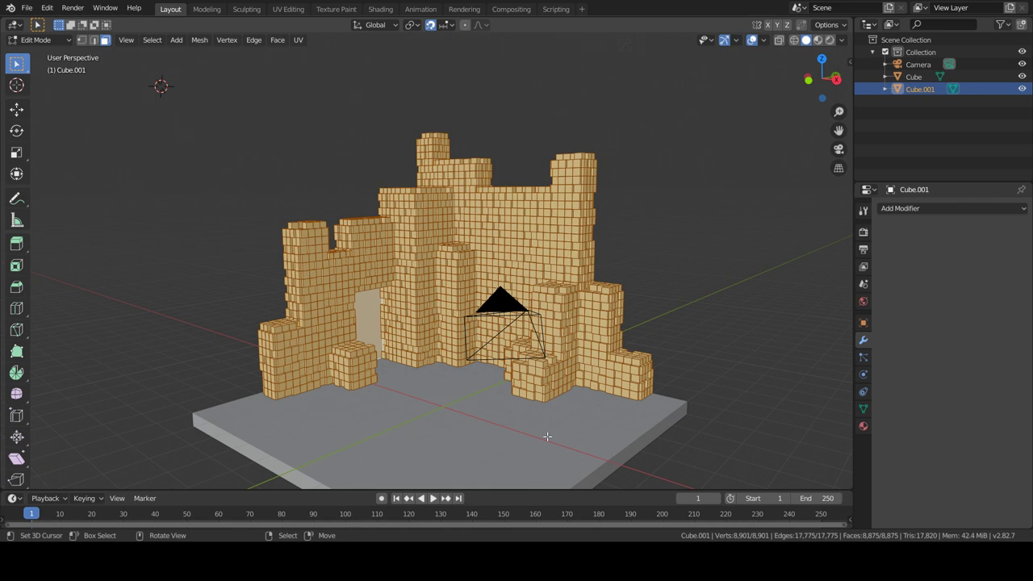
key(shift+r)
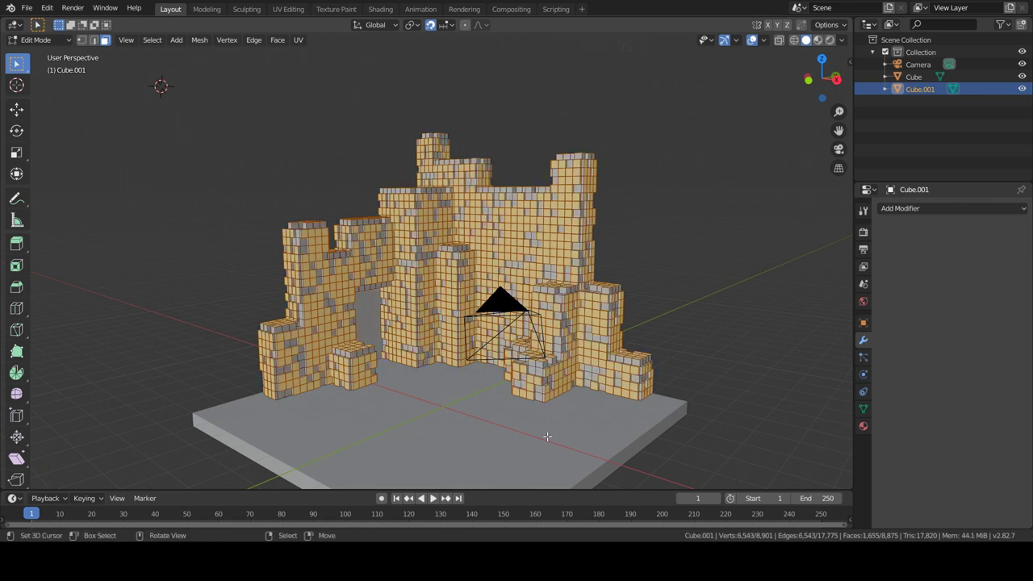
key(F3)
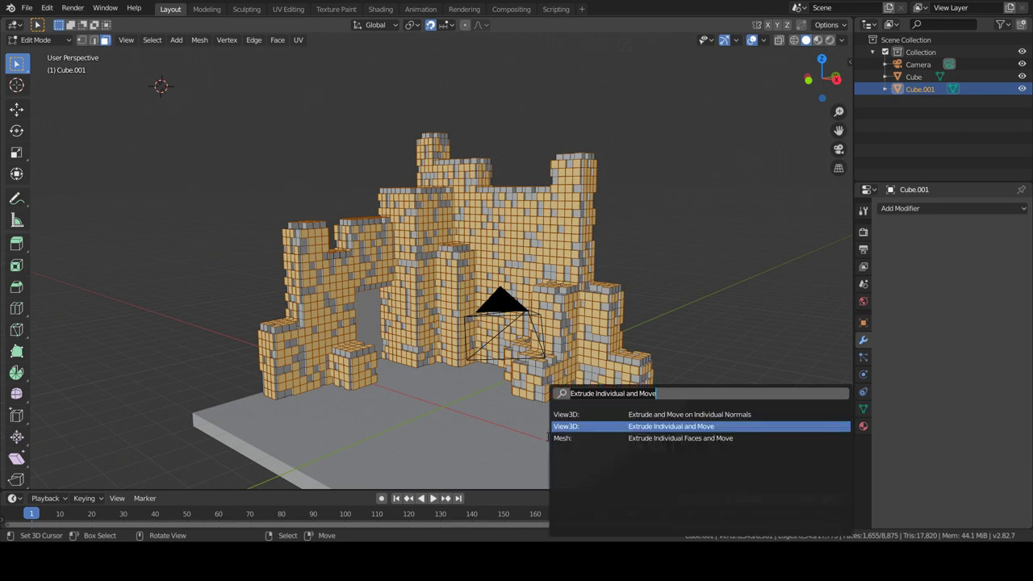
text(SELECT)
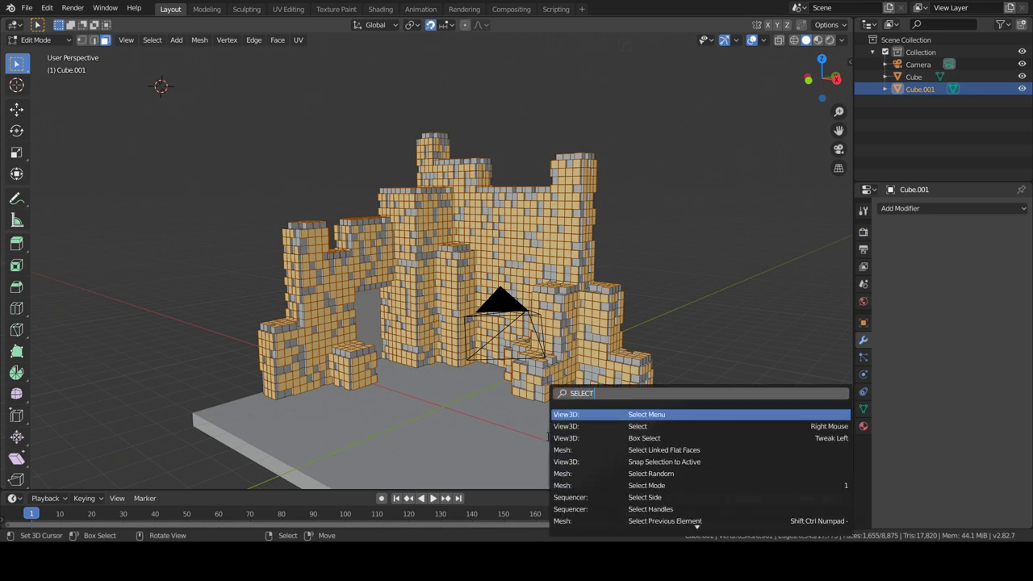
text( RAN)
text(M)
key(Return)
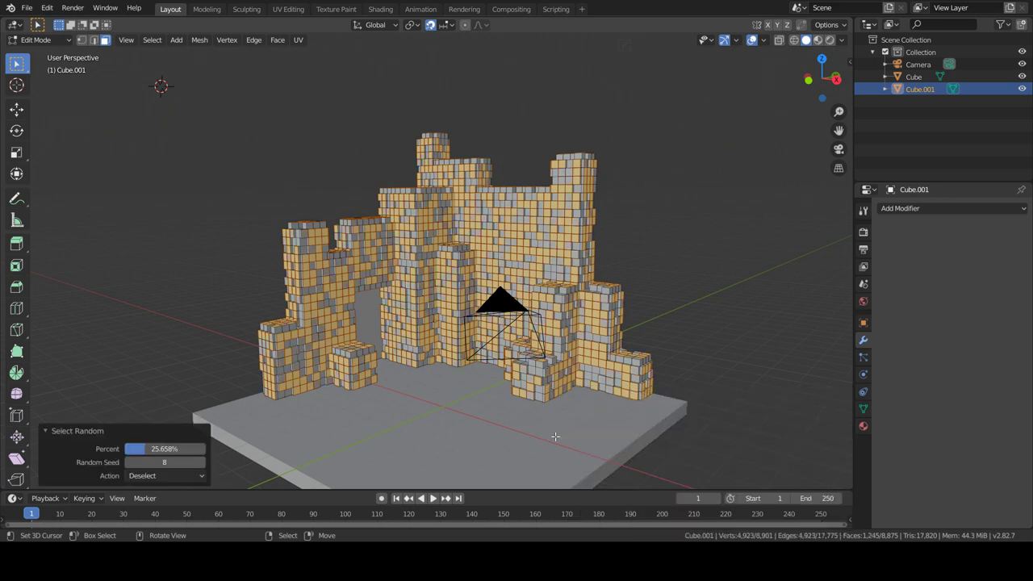
double_click(163, 449)
text(50)
key(Return)
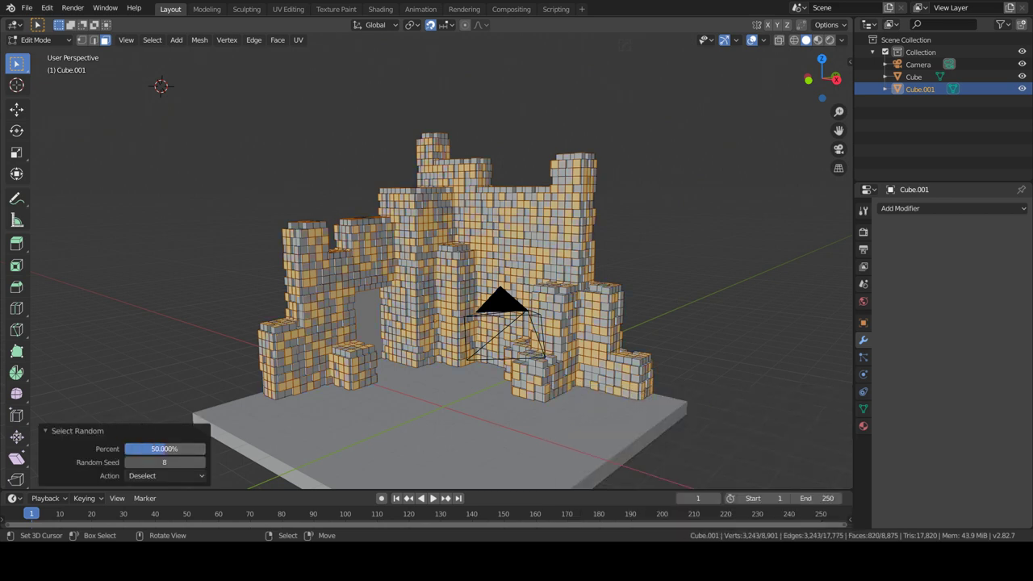
drag(164, 449, 189, 449)
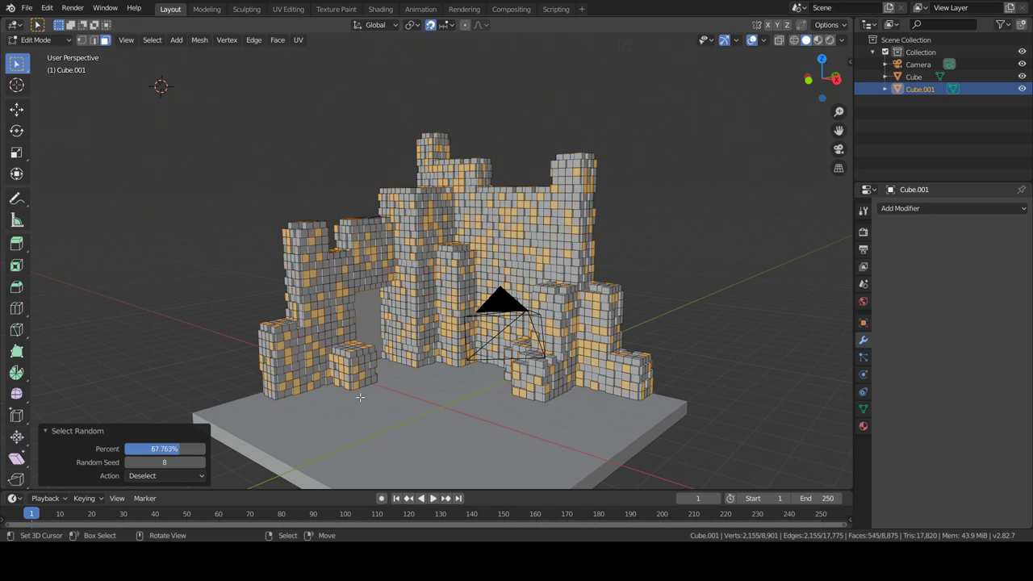
Extrude the randomly chosen faces along individual normals by a small offset, then return to Object Mode.
key(g)
key(Escape)
key(F3)
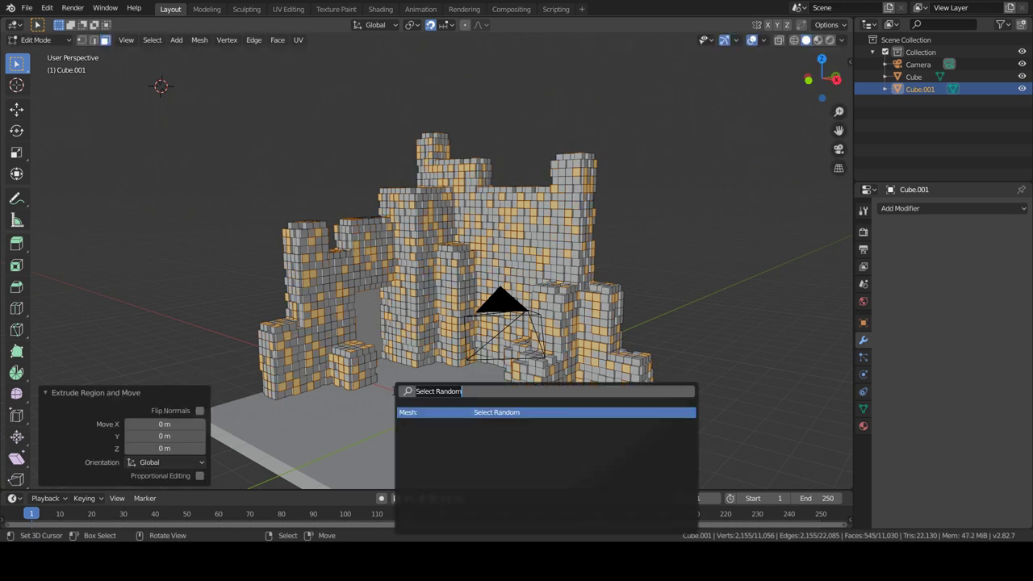
text(EXT)
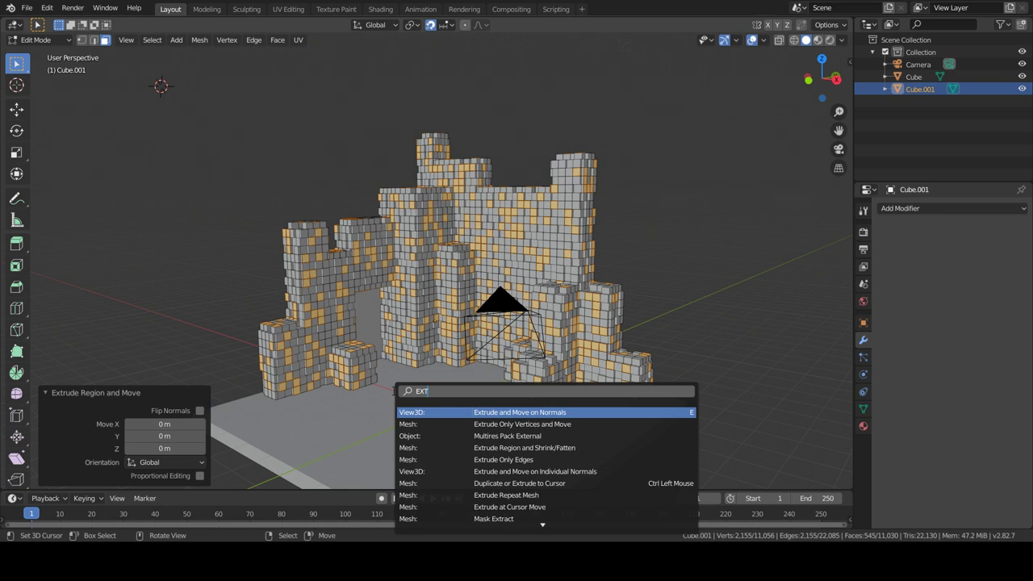
text(RUDE)
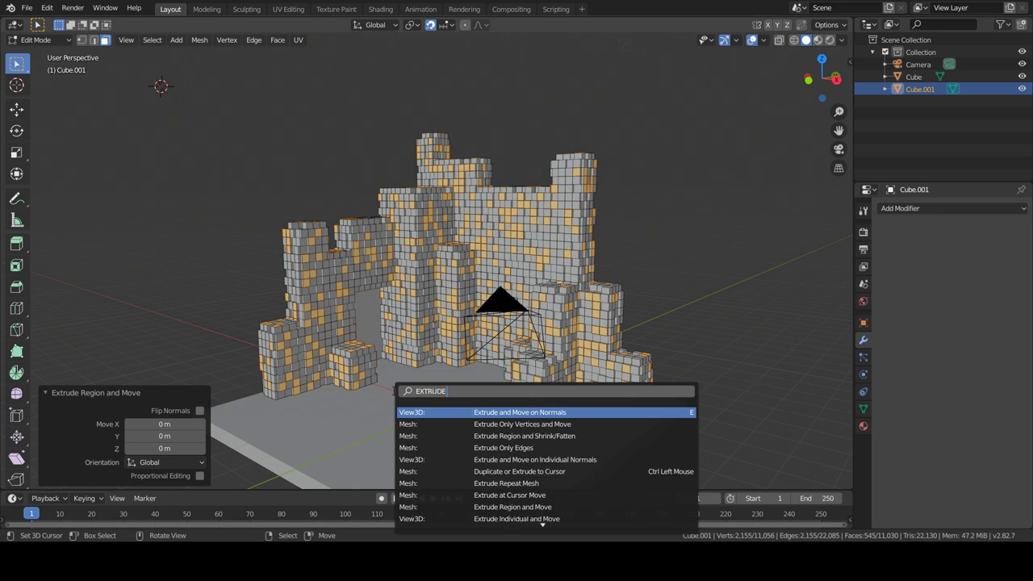
text( IND)
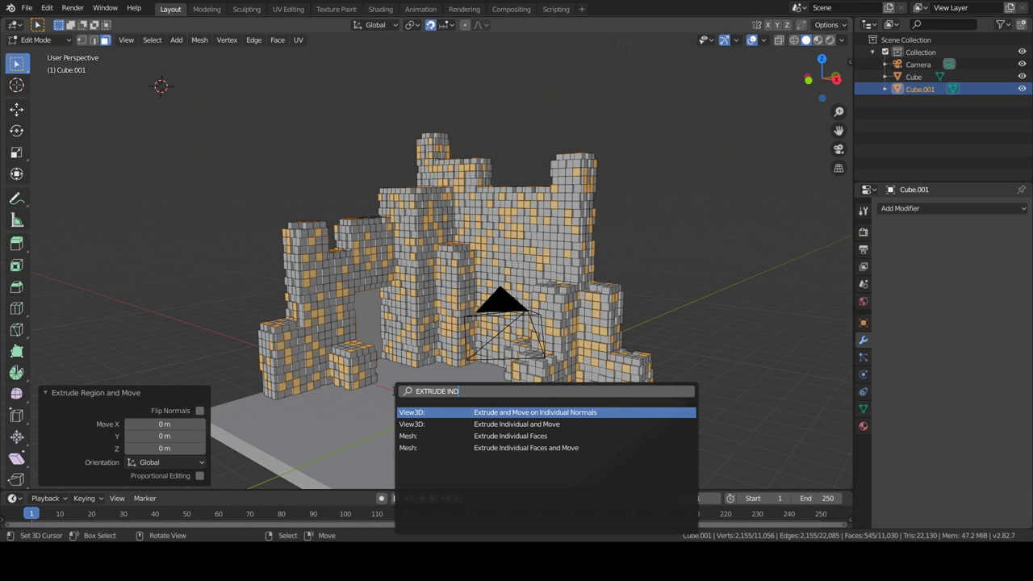
key(Return)
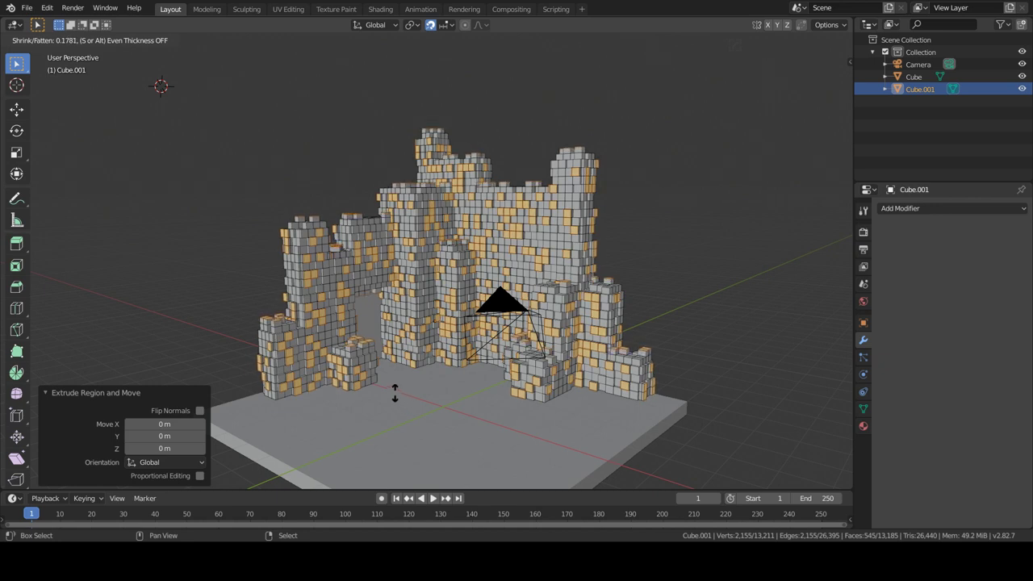
click(395, 393)
key(Tab)
mouse_move(394, 392)
middle_down()
mouse_move(408, 405)
mouse_move(357, 379)
mouse_move(368, 352)
mouse_move(401, 397)
mouse_move(383, 406)
mouse_move(396, 411)
middle_up()
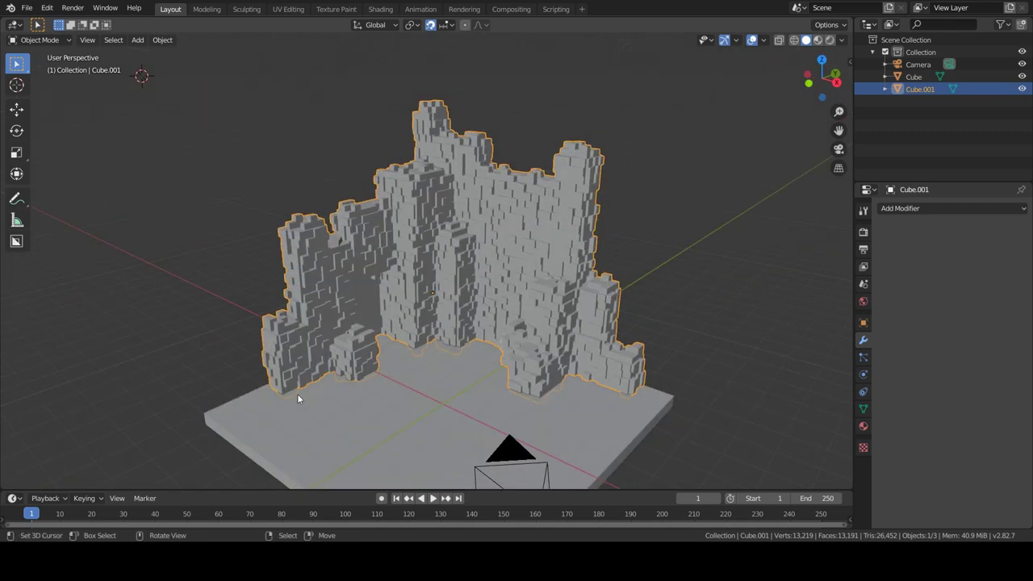
Orbit, zoom and pan around the ruin, briefly entering Edit Mode to inspect the extruded blocks.
mouse_move(464, 419)
middle_down()
mouse_move(576, 417)
mouse_move(523, 421)
mouse_move(590, 411)
mouse_move(584, 380)
middle_up()
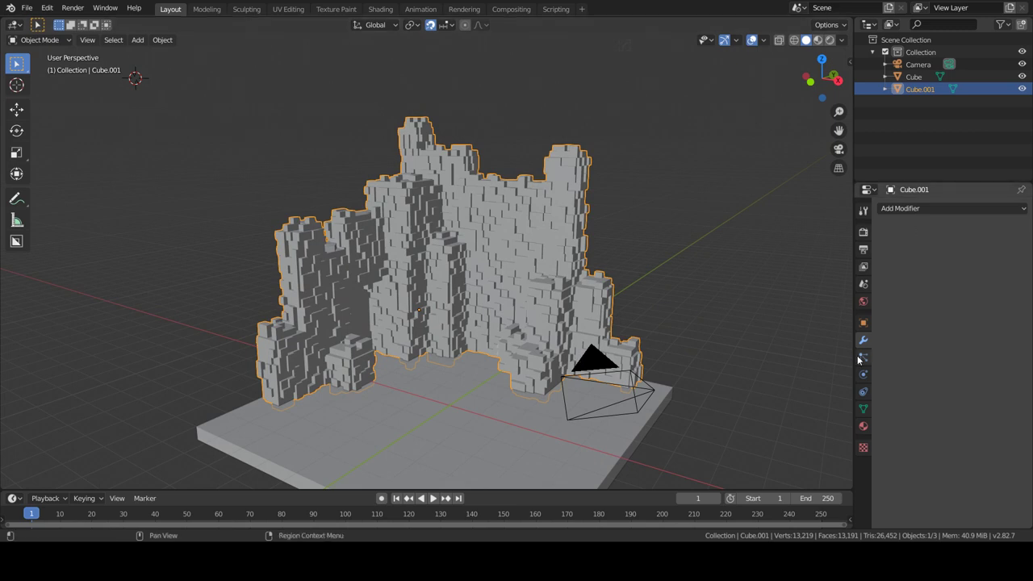
middle_drag(545, 389, 466, 412)
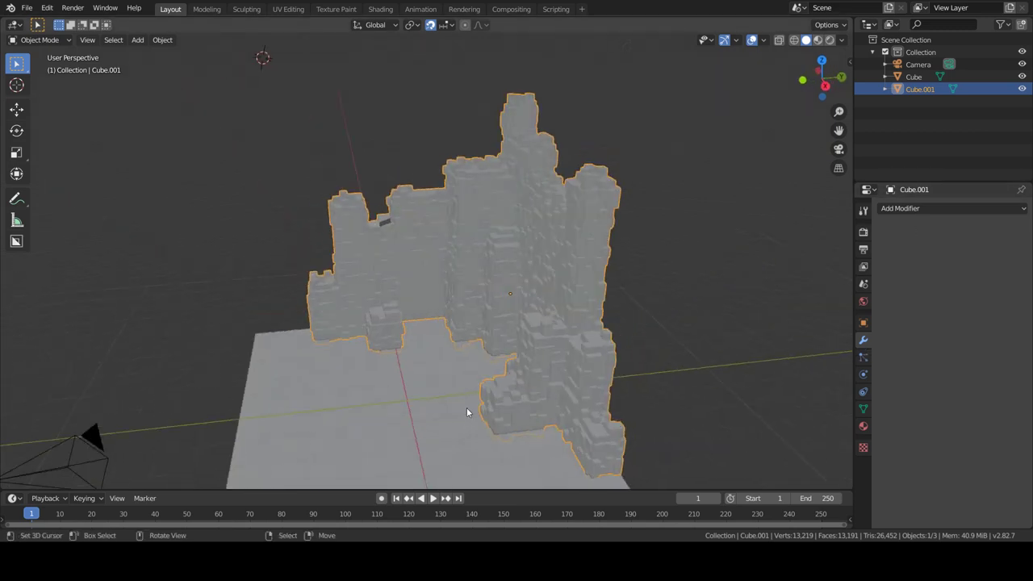
key(Tab)
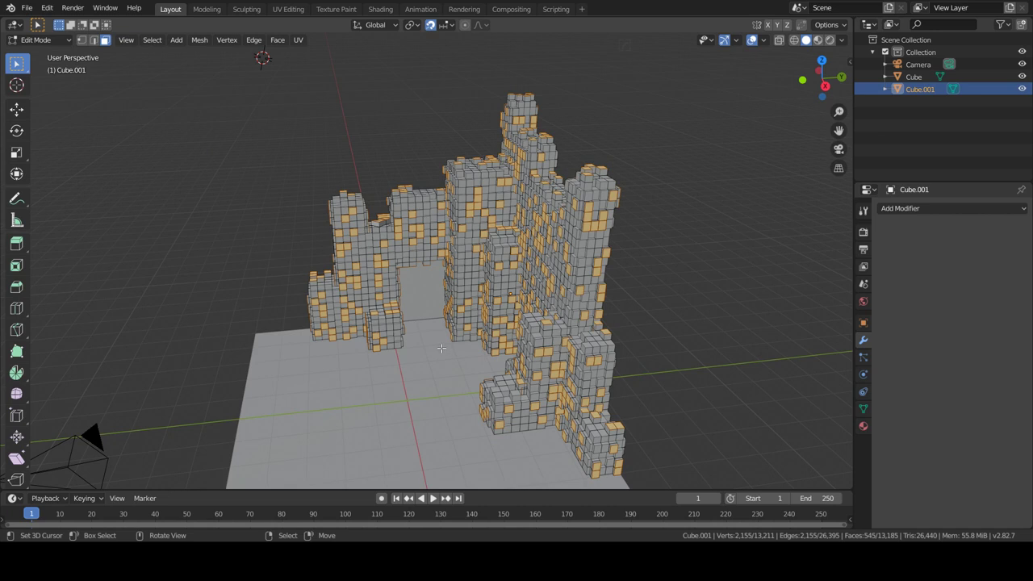
scroll(296, 200, up, 3)
scroll(295, 200, up, 3)
shift+middle_drag(288, 275, 303, 281)
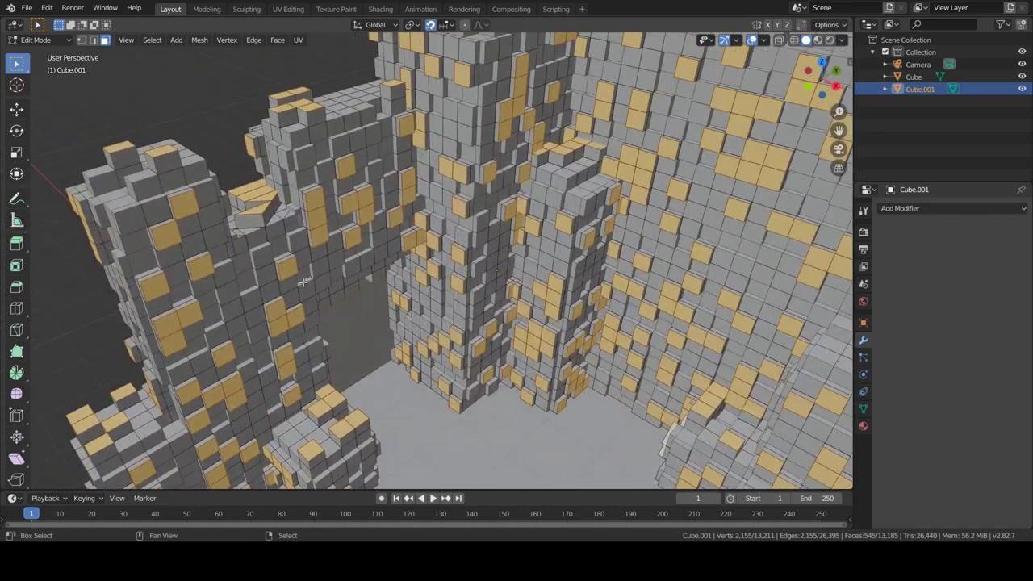
scroll(302, 282, down, 3)
scroll(363, 323, down, 2)
Return to Object Mode, reframe the view, and bring up the Add menu.
key(Tab)
scroll(450, 362, down, 3)
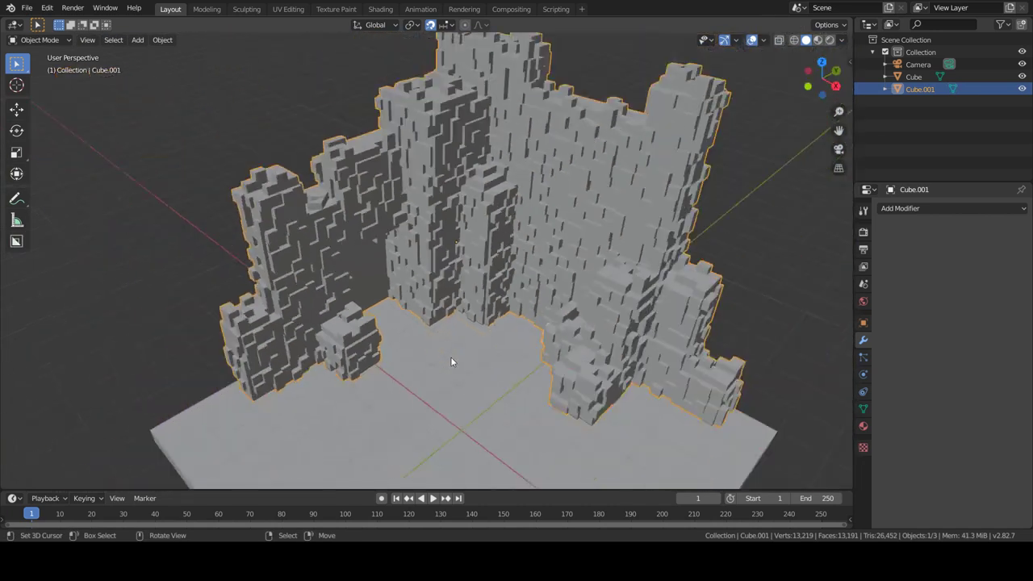
scroll(450, 362, down, 2)
middle_drag(426, 356, 405, 362)
key(shift+a)
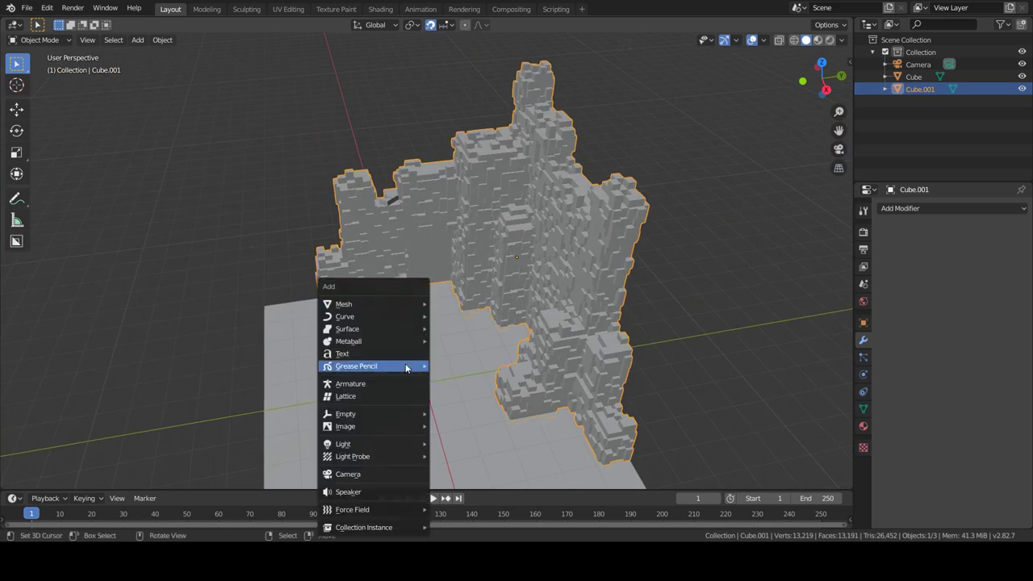
mouse_move(343, 304)
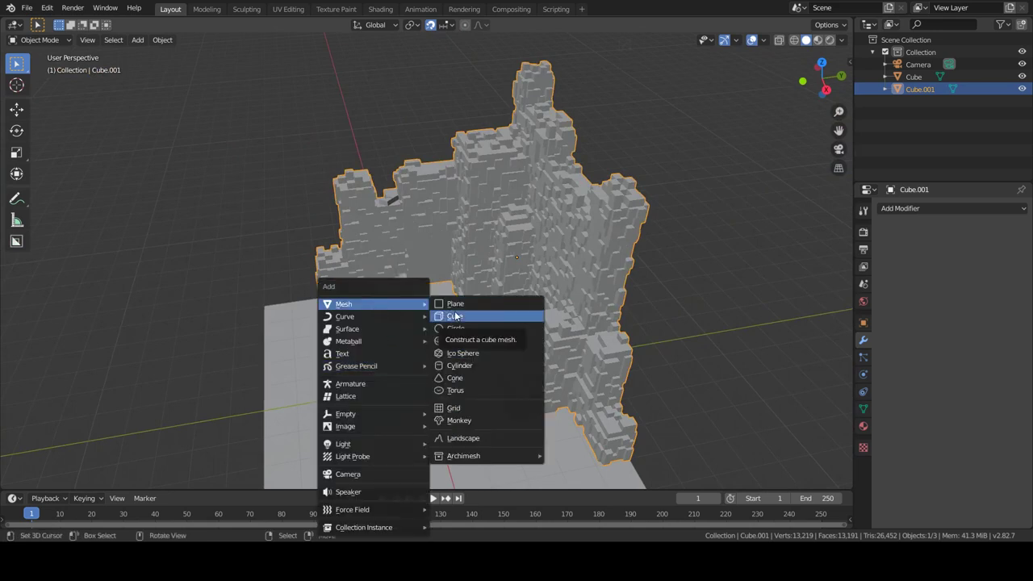
Delete a misplaced cube and snap the 3D cursor to the base slab.
click(455, 316)
key(x)
click(454, 307)
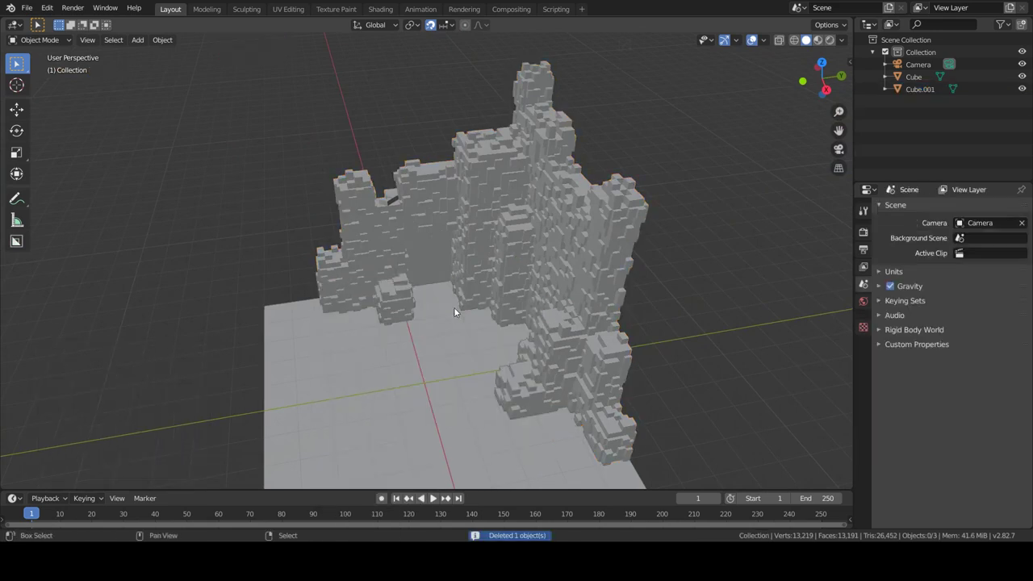
key(shift+s)
click(452, 378)
click(451, 374)
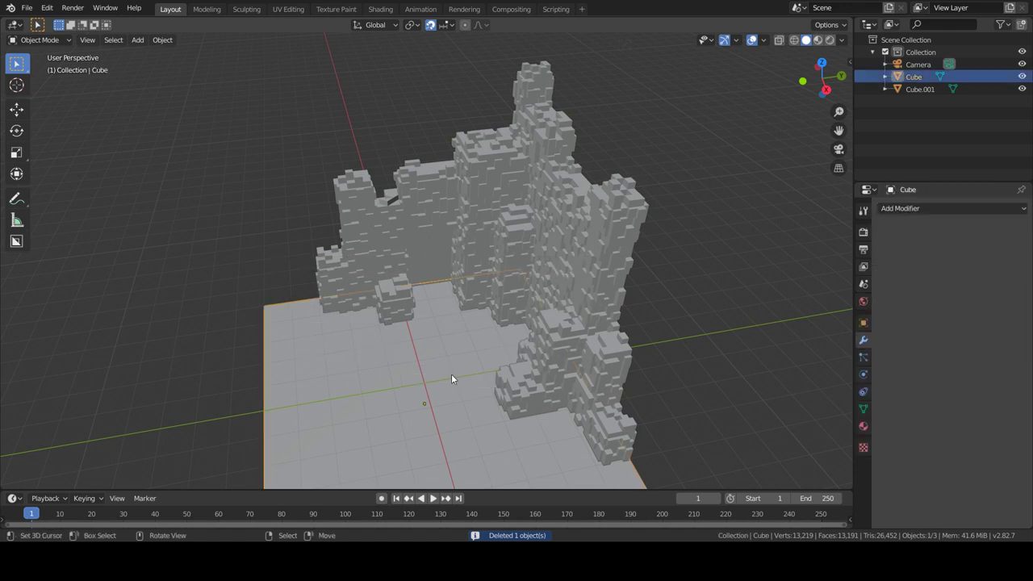
key(shift+s)
click(450, 445)
Add a cube at the base centre, shrink it to 0.1 scale and lower it 1 m.
key(shift+a)
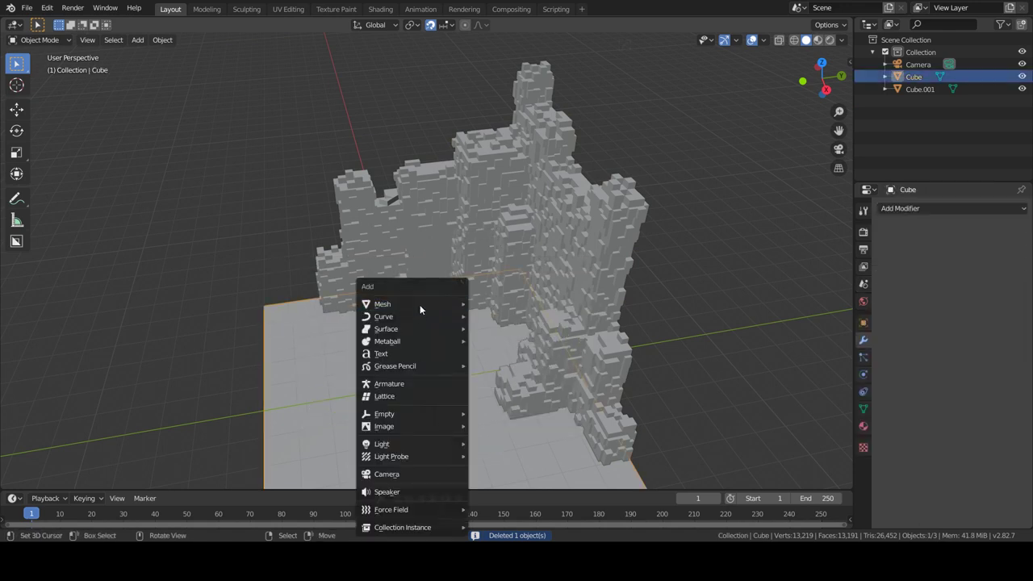
click(503, 310)
middle_drag(475, 434, 492, 417)
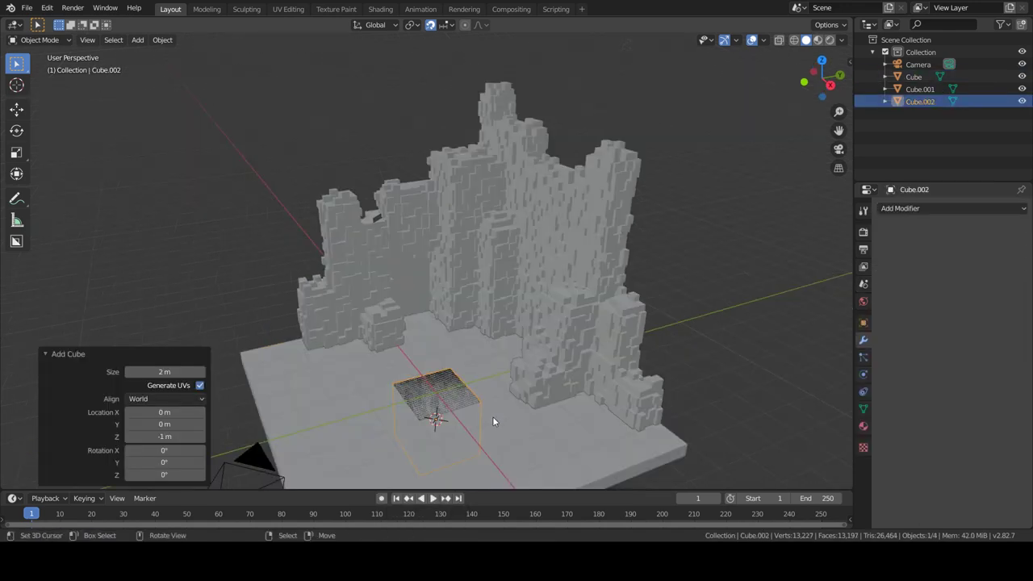
key(g)
key(z)
key(Return)
text(s)
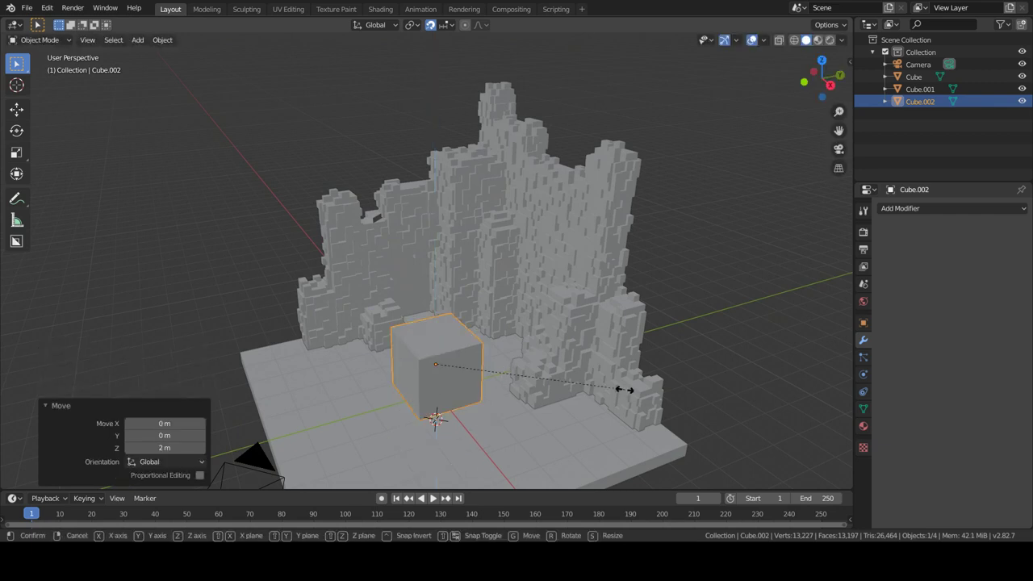
text(0.1)
key(Return)
text(g)
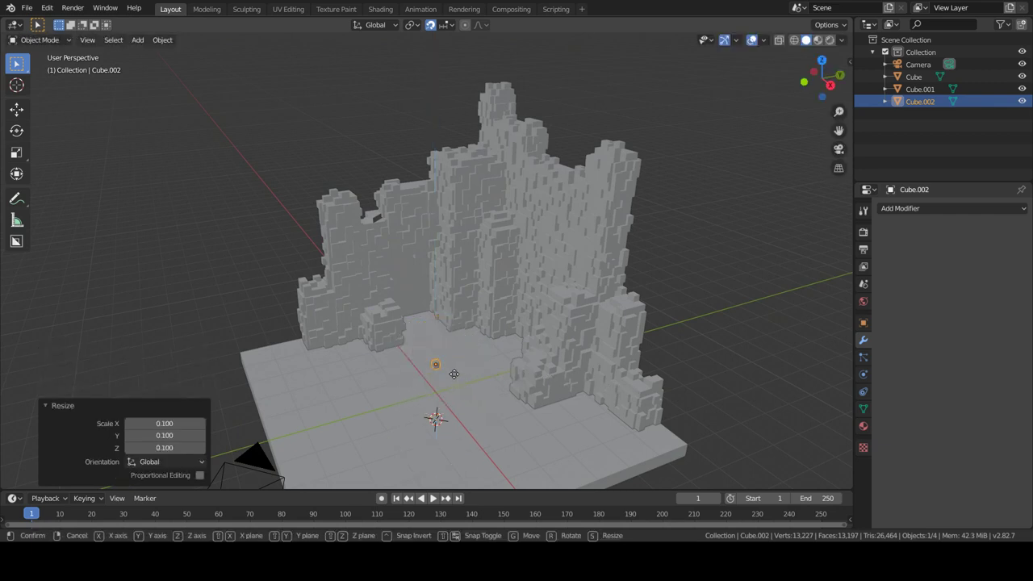
text(z-1)
key(Return)
Stretch the small cube to 4.5 along Y, shift it 1.1 m in Y, then scale Y by 1.2.
key(s)
key(y)
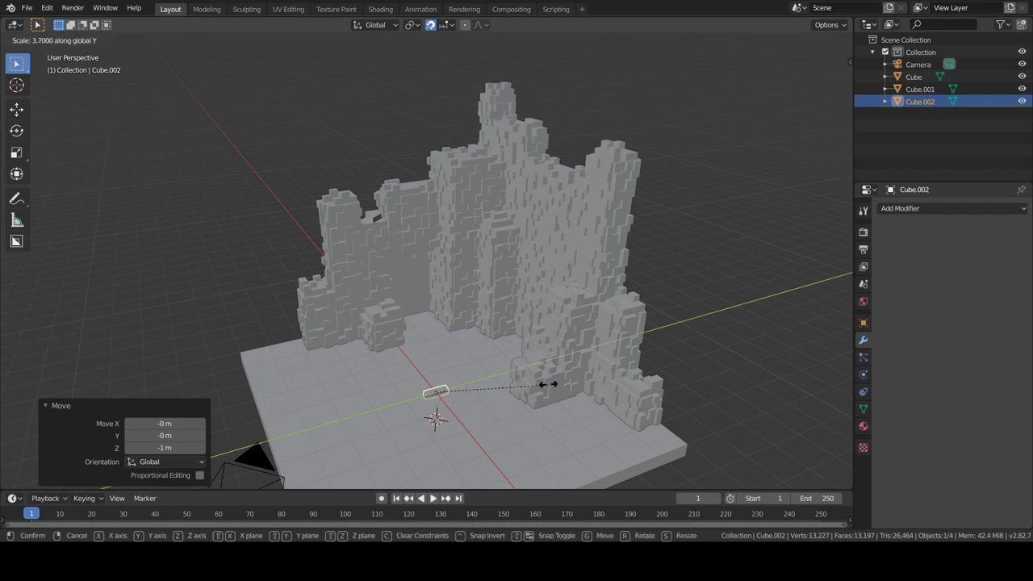
text(4.5)
key(Return)
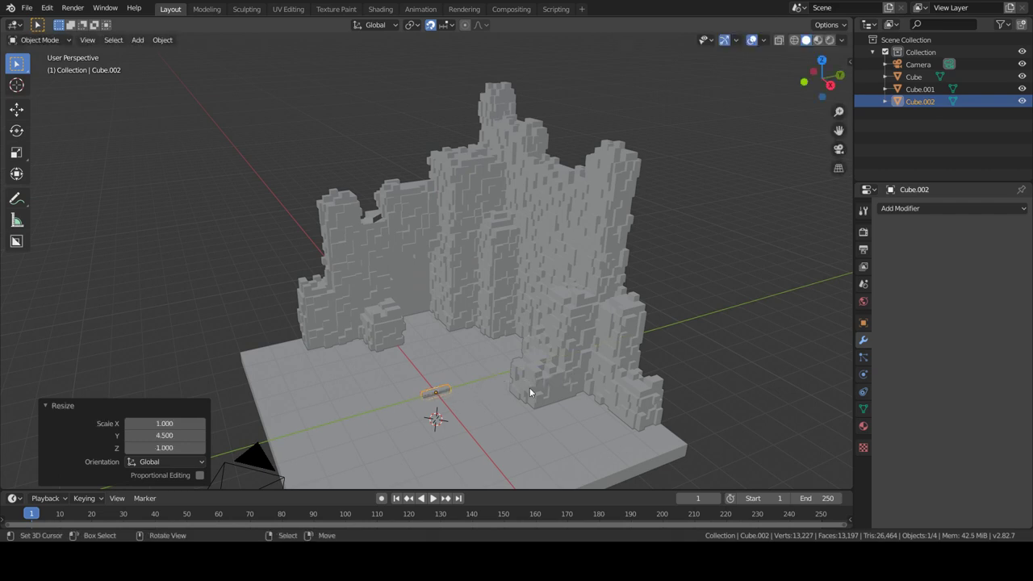
mouse_move(529, 387)
middle_down()
mouse_move(468, 367)
mouse_move(479, 360)
mouse_move(469, 367)
middle_up()
scroll(476, 331, up, 3)
key(g)
key(y)
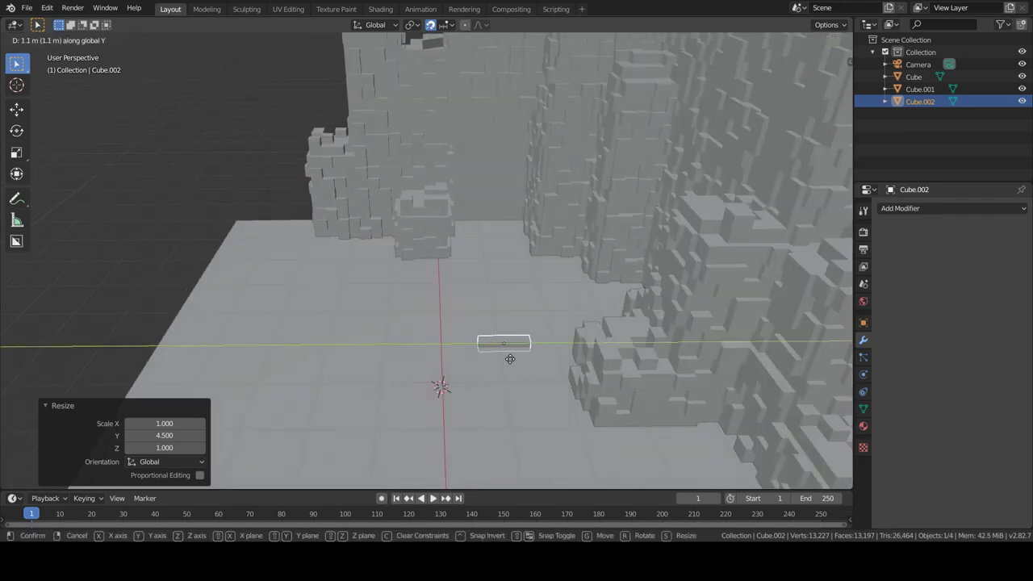
click(510, 358)
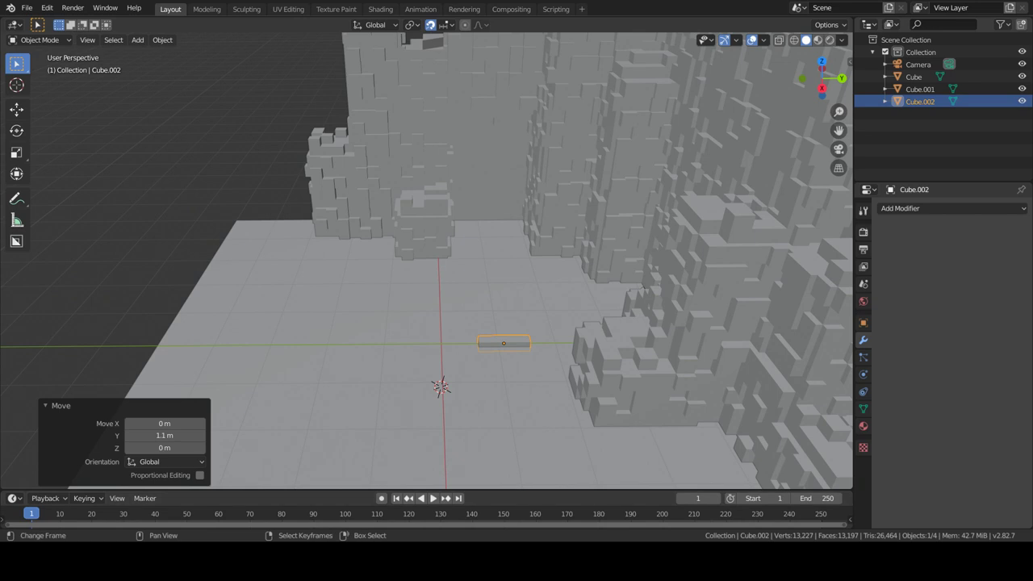
text(sy1.2)
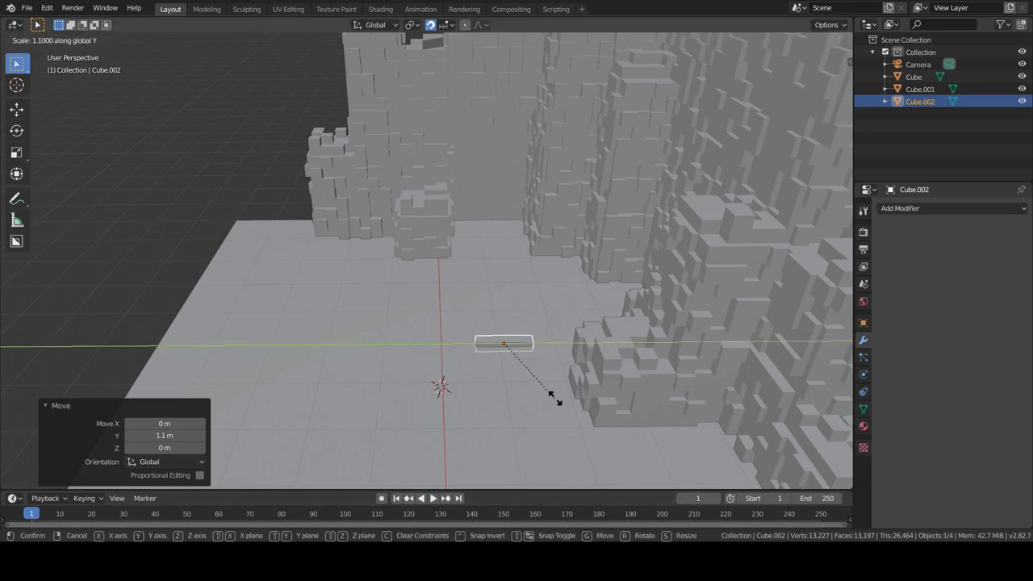
key(Return)
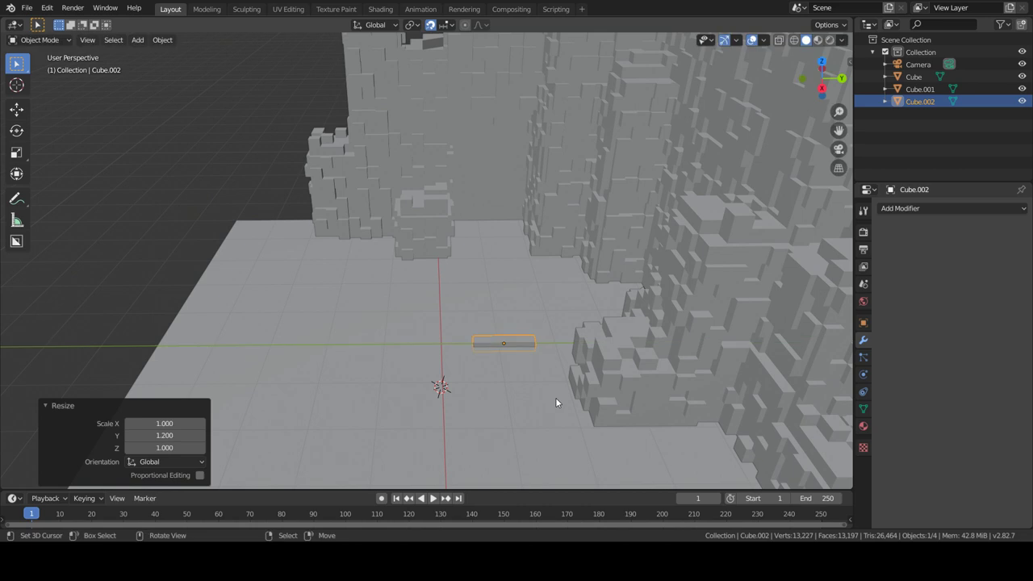
Raise the rail block slightly above the base and duplicate it.
key(shift)
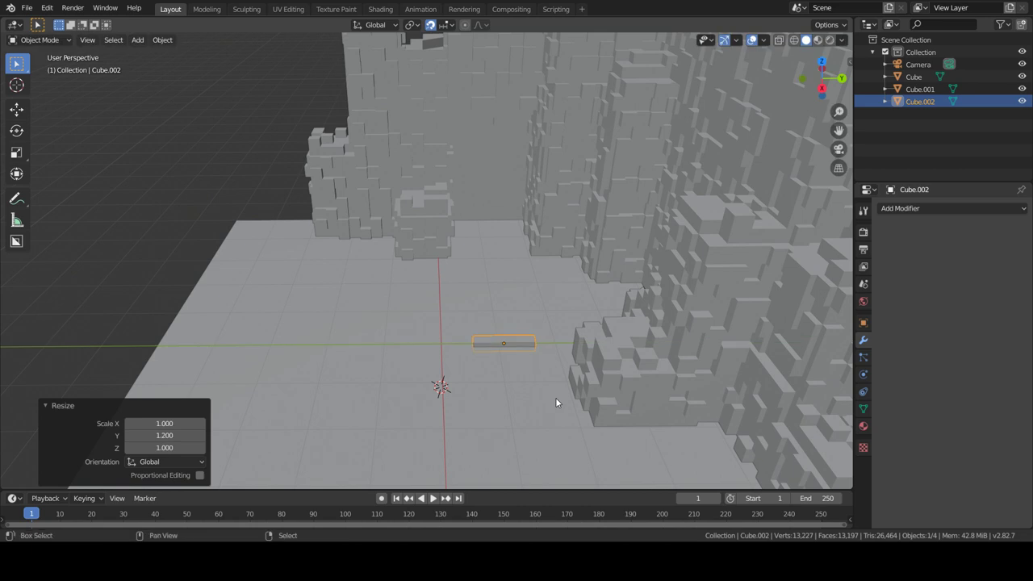
key(g)
key(z)
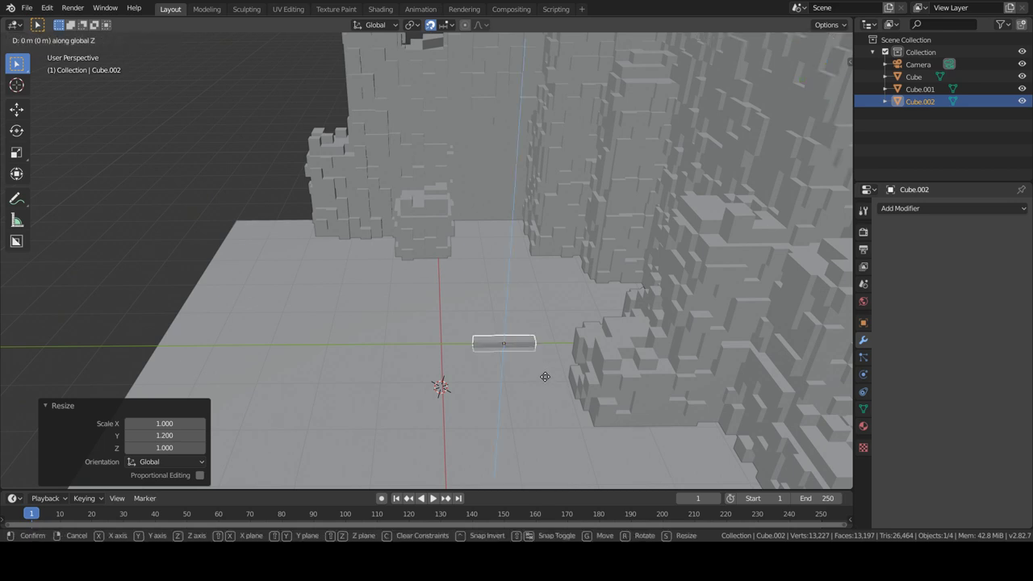
click(545, 376)
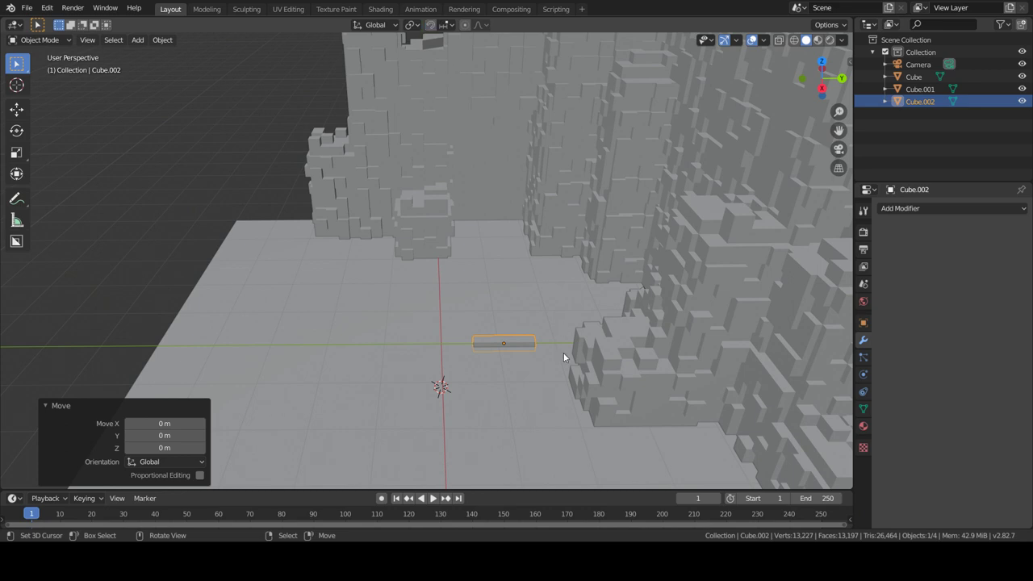
key(g)
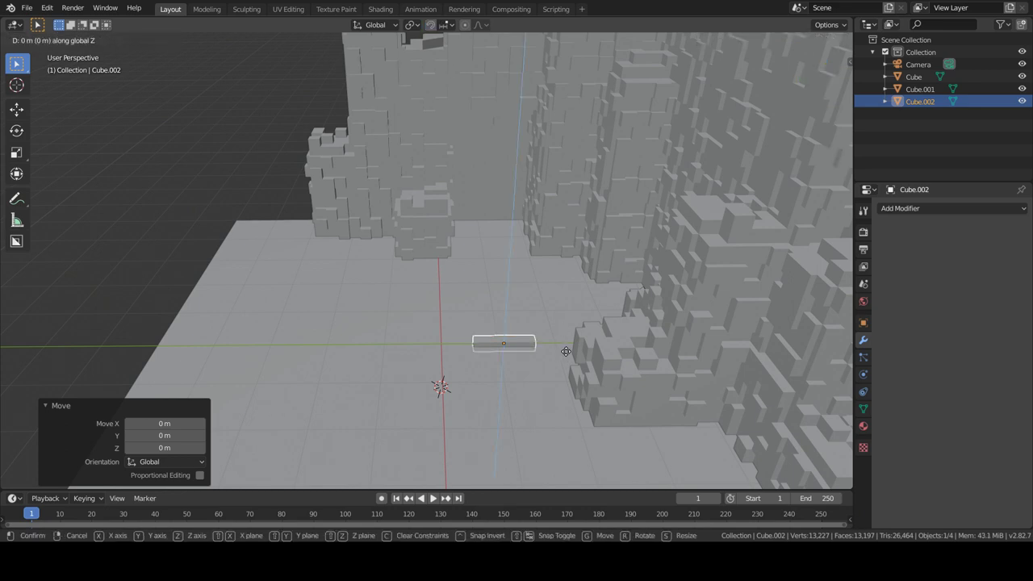
key(z)
click(557, 350)
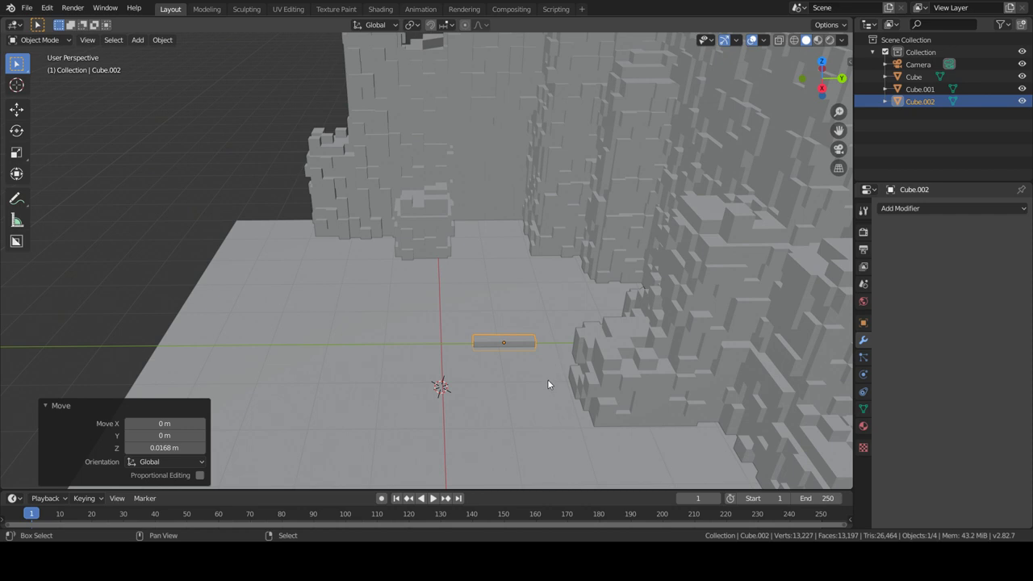
key(shift+d)
Rotate the duplicate crosswise (rz990), narrow it along X and lower it slightly.
right_click(547, 383)
text(rz)
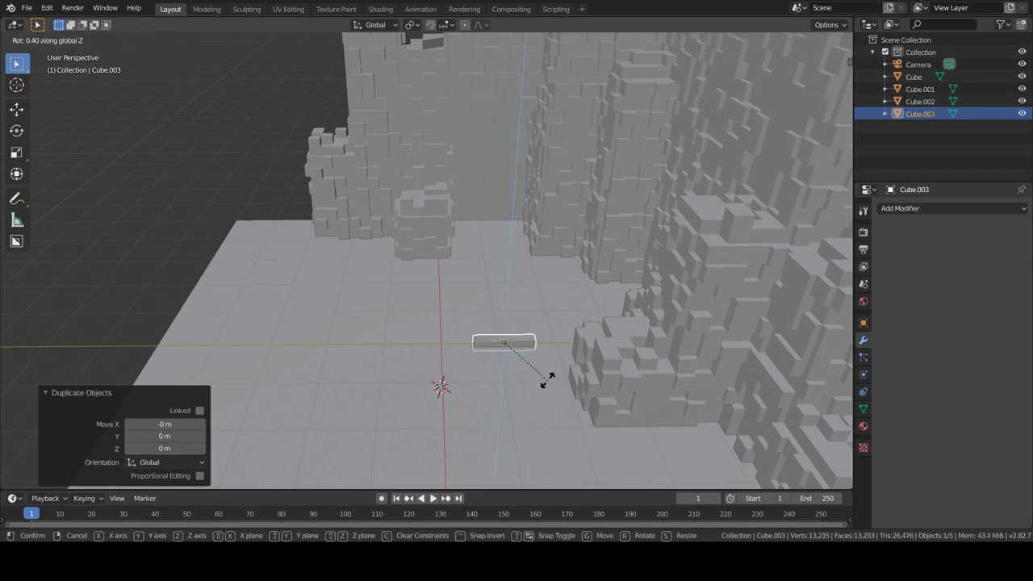
text(990)
key(Return)
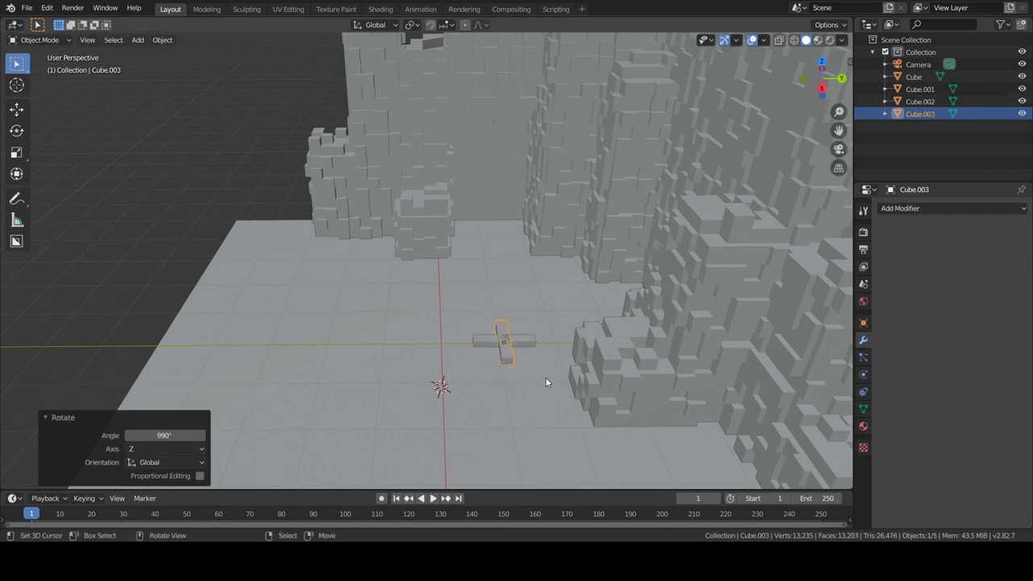
key(s)
key(x)
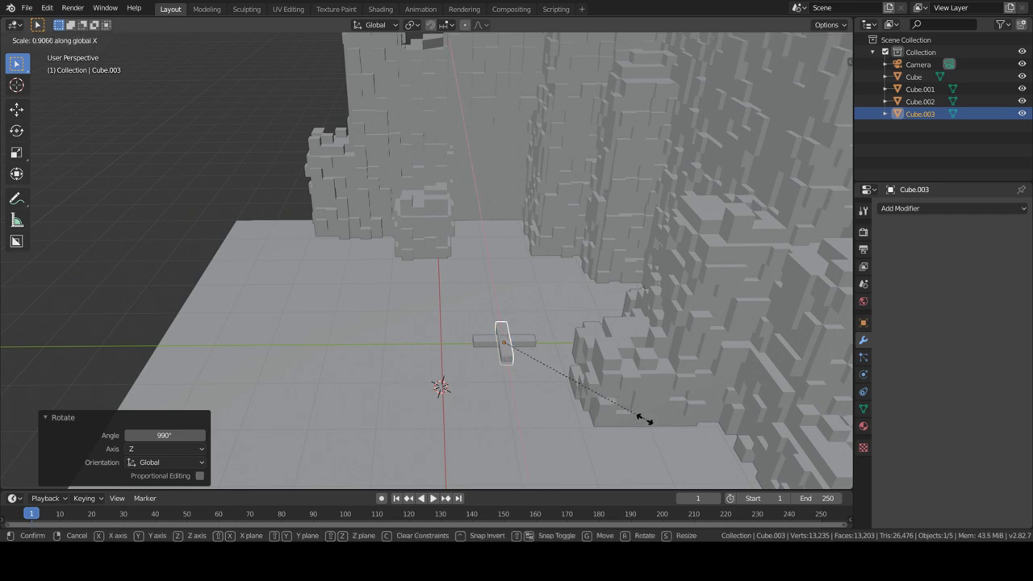
click(577, 387)
key(g)
key(z)
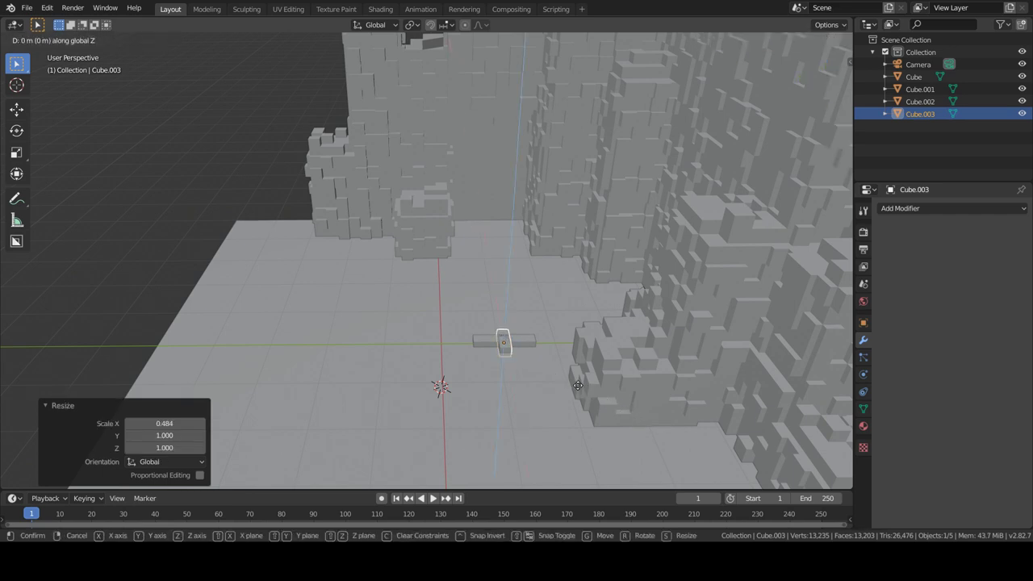
click(577, 394)
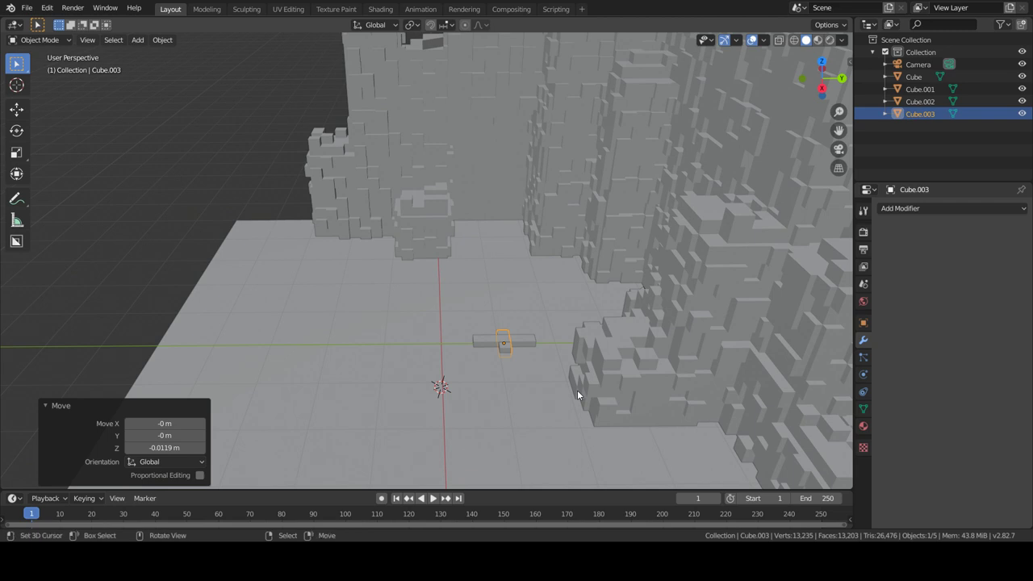
key(g)
key(z)
click(575, 401)
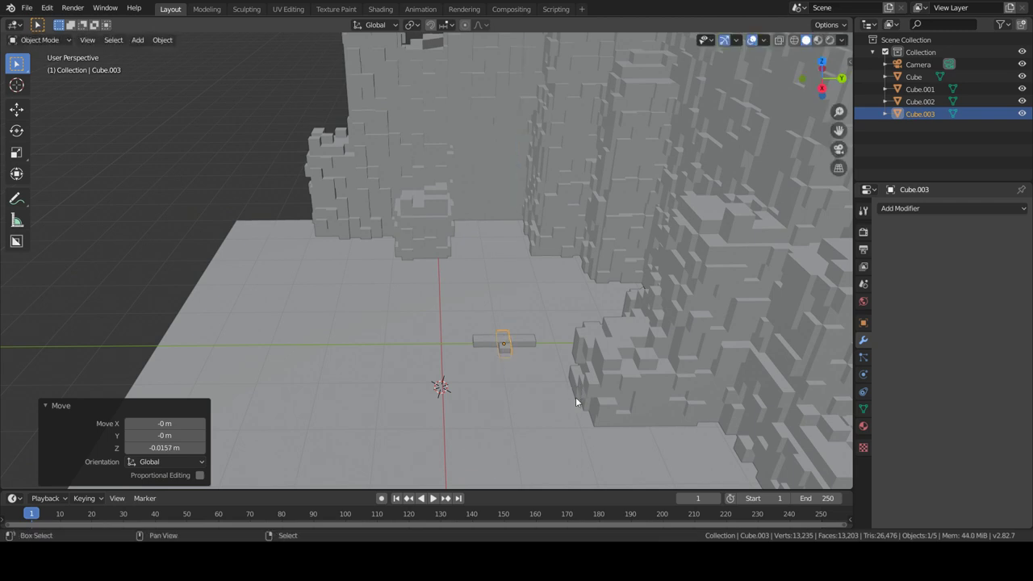
Scale the crosswise piece to 0.846 in X, shift its vertices 0.312 m in Y, and add an X Mirror modifier.
key(s)
key(x)
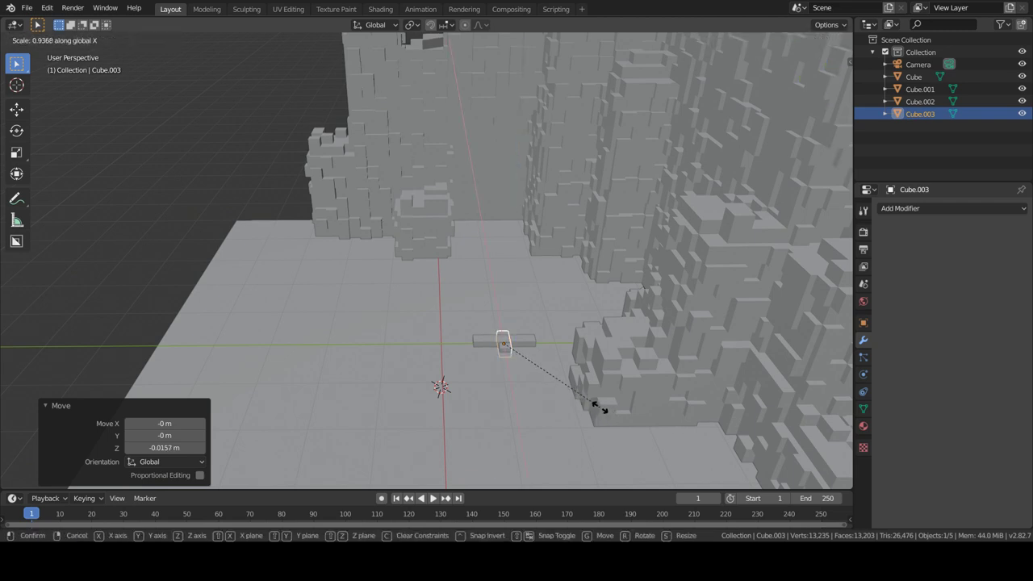
click(588, 408)
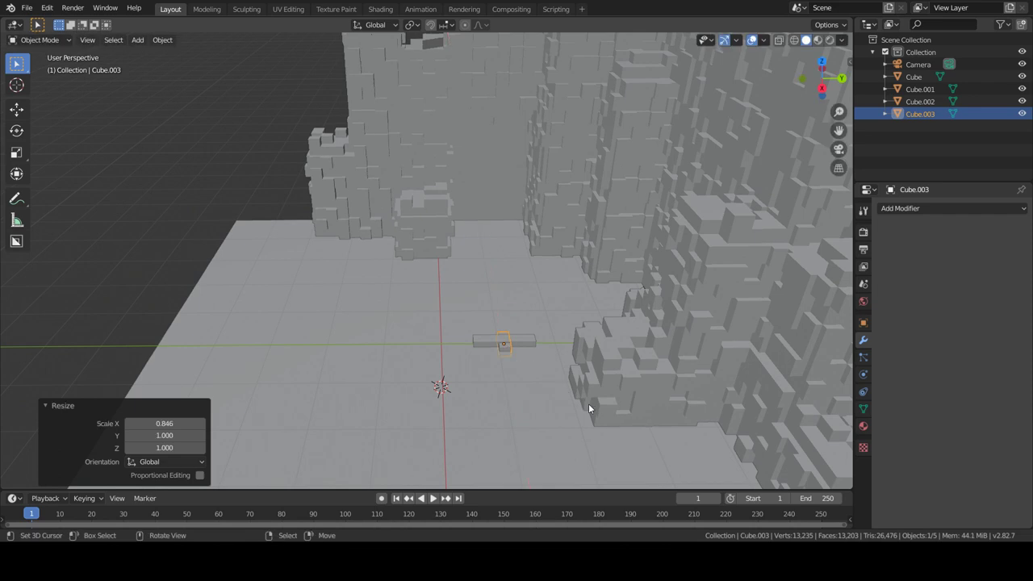
key(Tab)
key(g)
key(y)
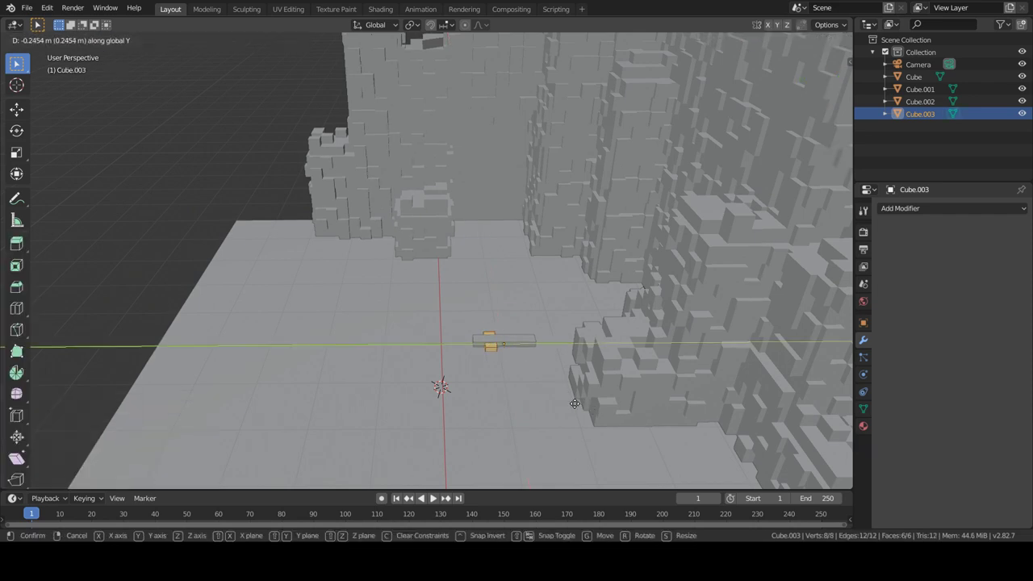
click(576, 399)
click(960, 208)
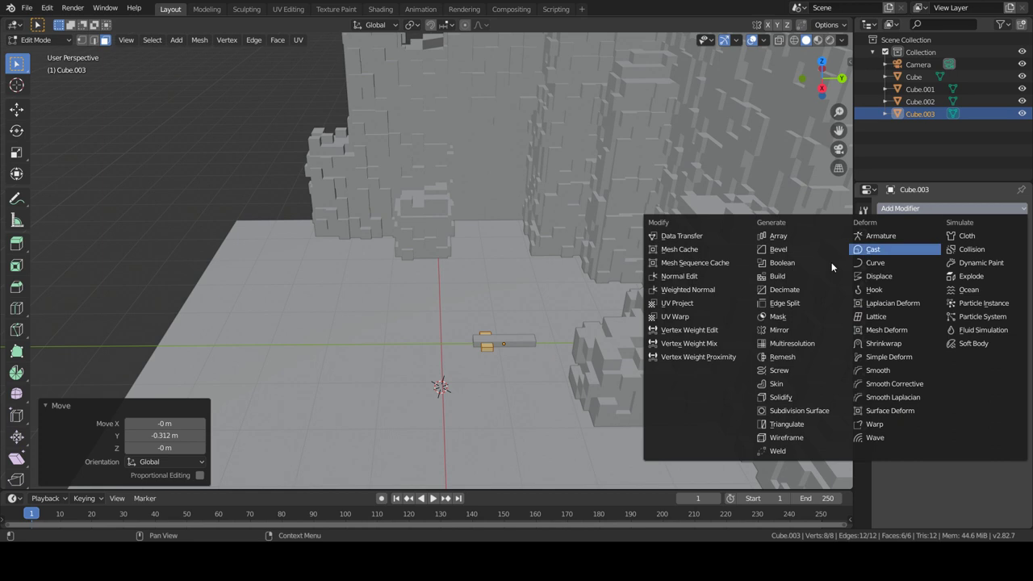
click(779, 330)
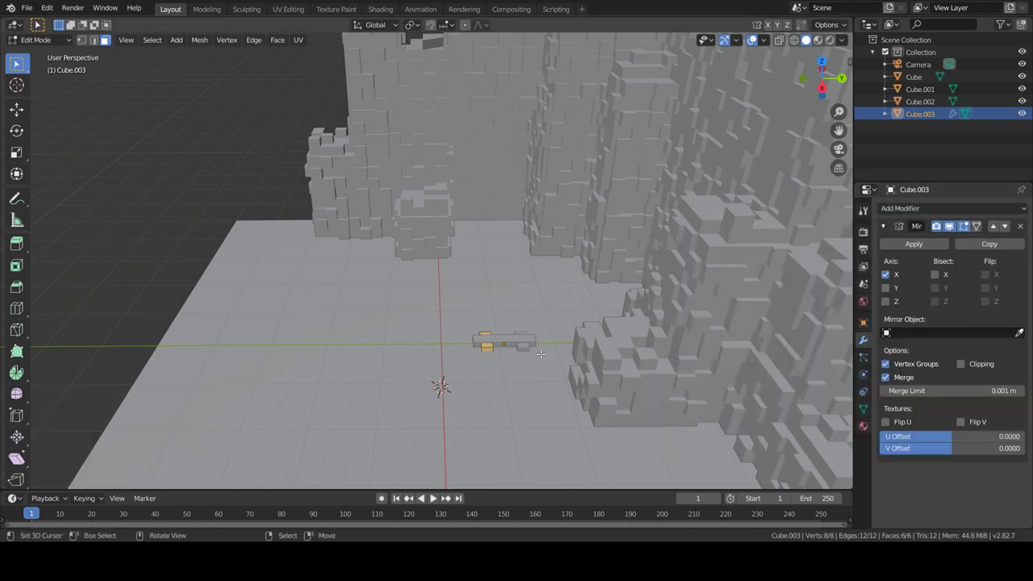
key(alt+a)
key(Tab)
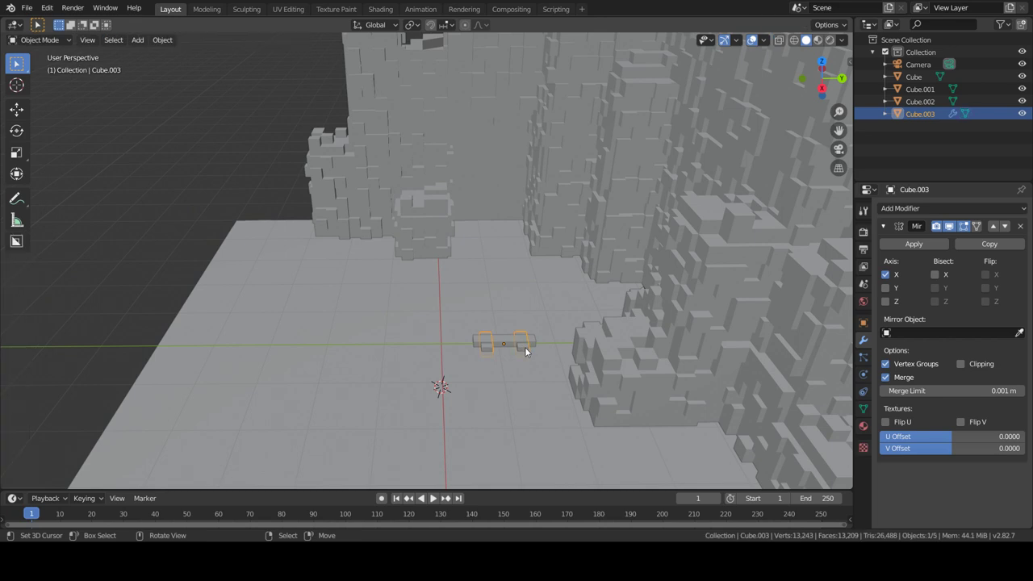
key(ctrl+z)
key(ctrl+z)
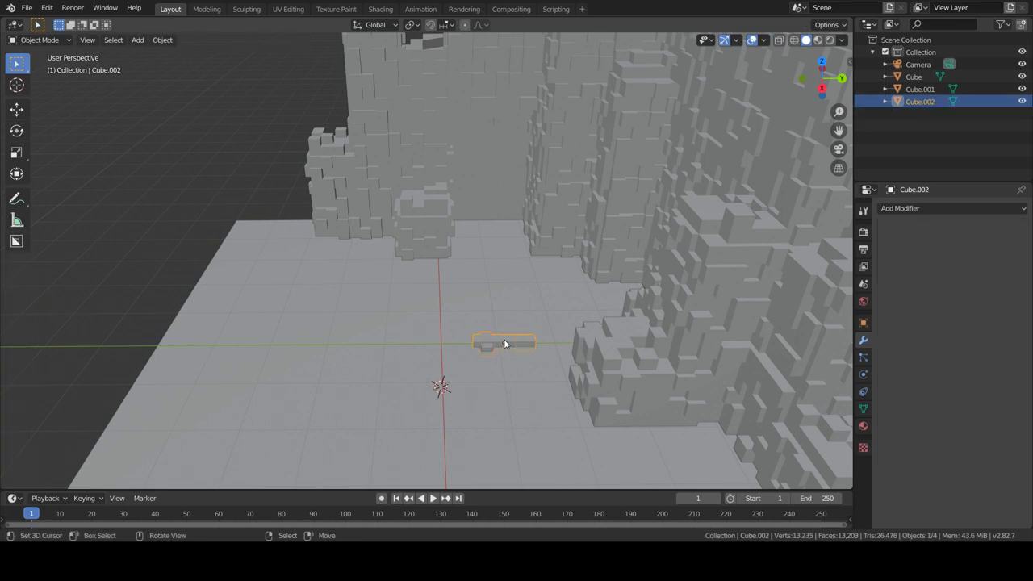
Restore and apply the Mirror modifier, then join the crosswise piece with the rail block.
key(ctrl+shift+z)
key(ctrl+shift+z)
key(ctrl+shift+z)
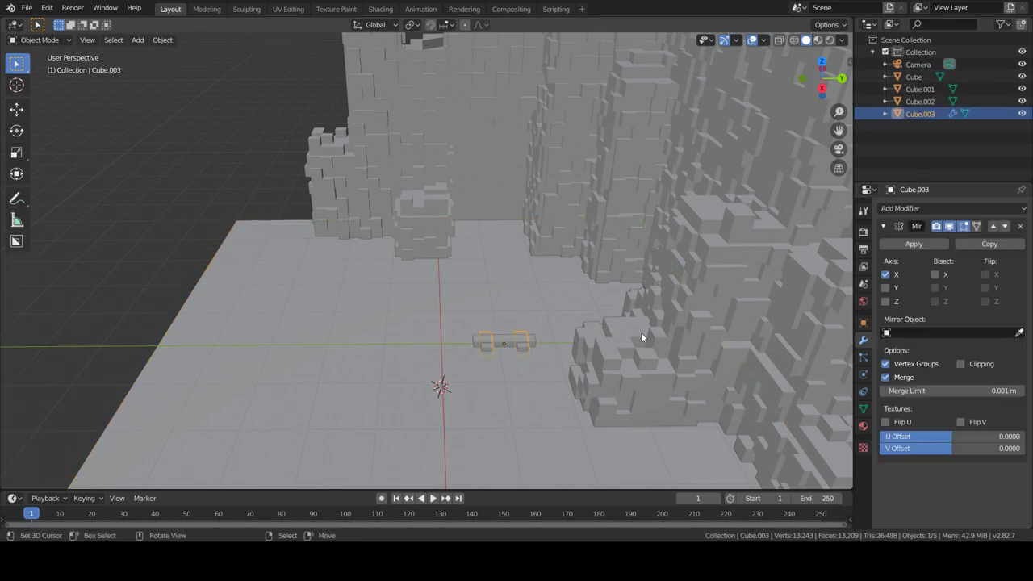
click(906, 248)
shift+click(509, 337)
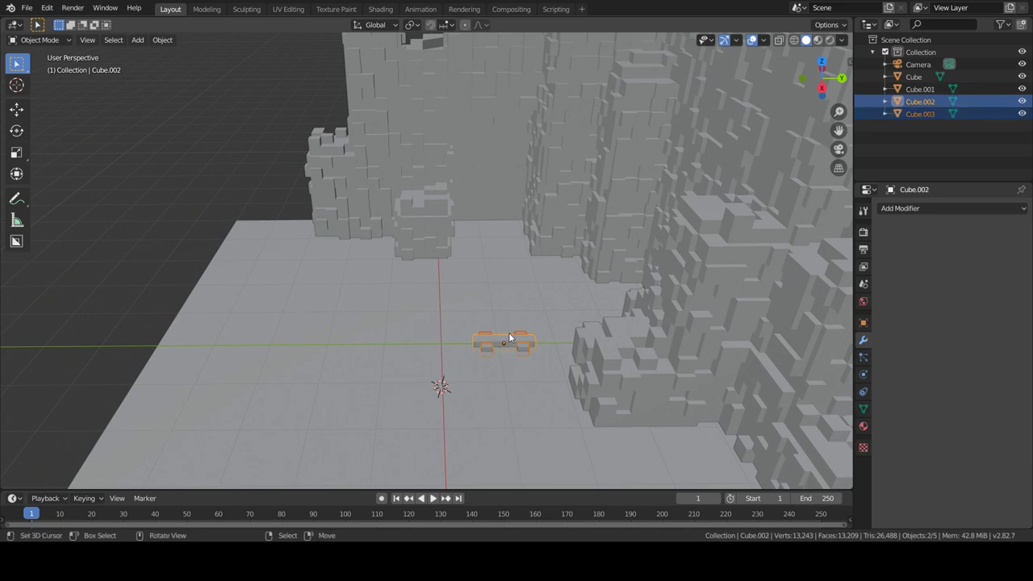
key(ctrl+j)
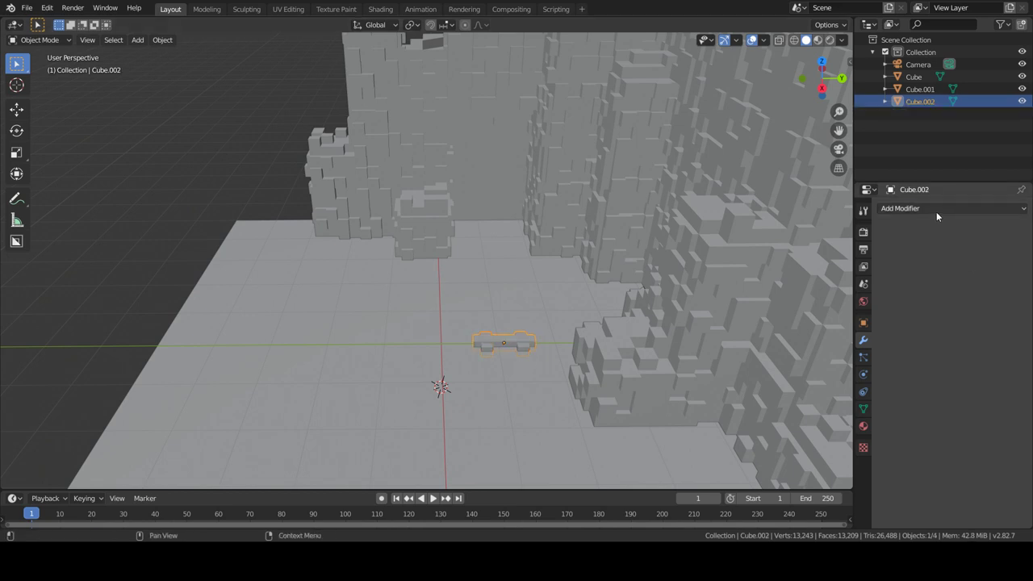
Add an Array modifier to the rail, raise its count, and move the track along X.
click(935, 209)
click(784, 237)
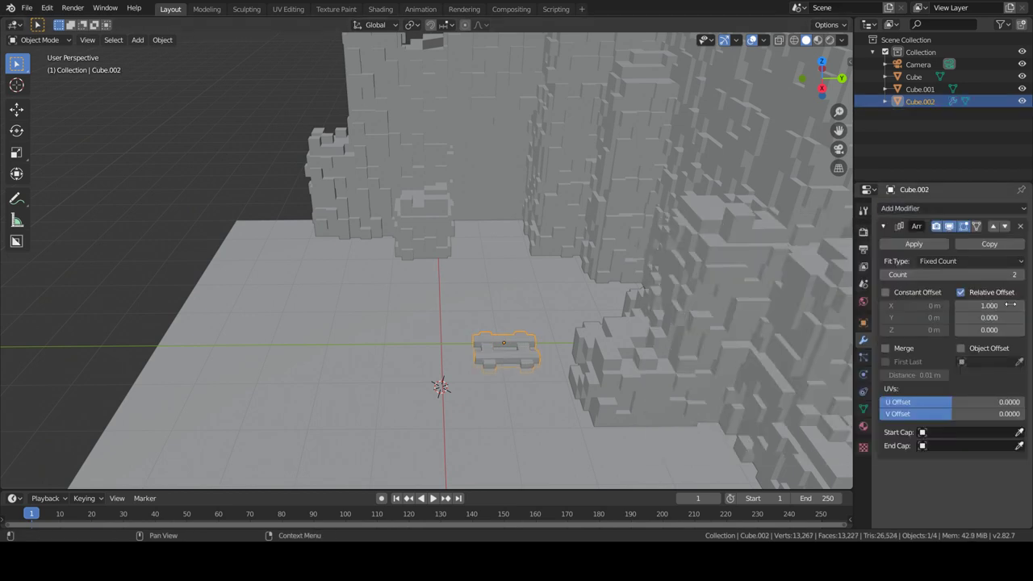
drag(1019, 275, 1025, 274)
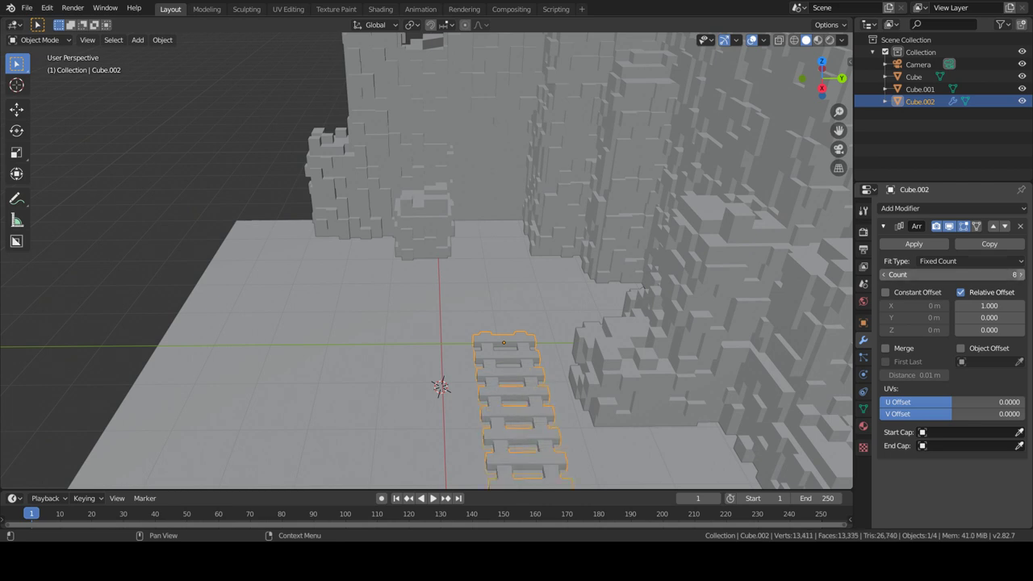
middle_drag(581, 355, 670, 349)
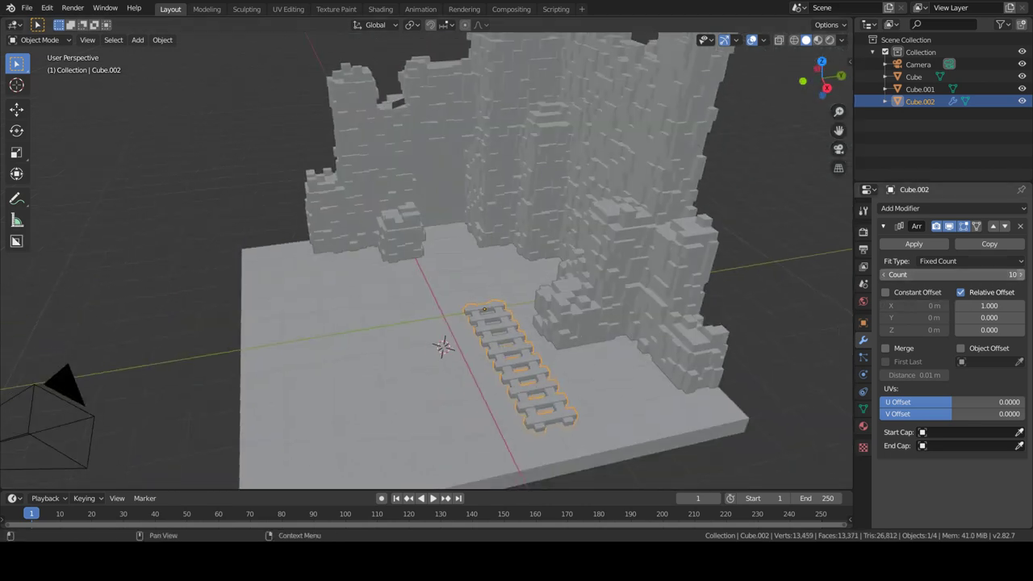
click(1021, 275)
click(1021, 275)
middle_drag(661, 363, 710, 367)
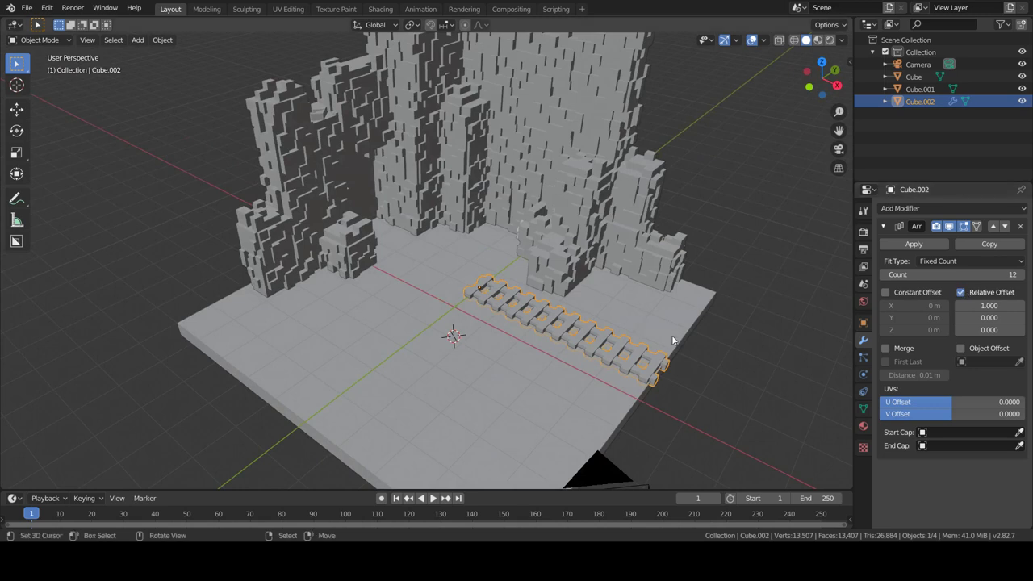
key(g)
key(x)
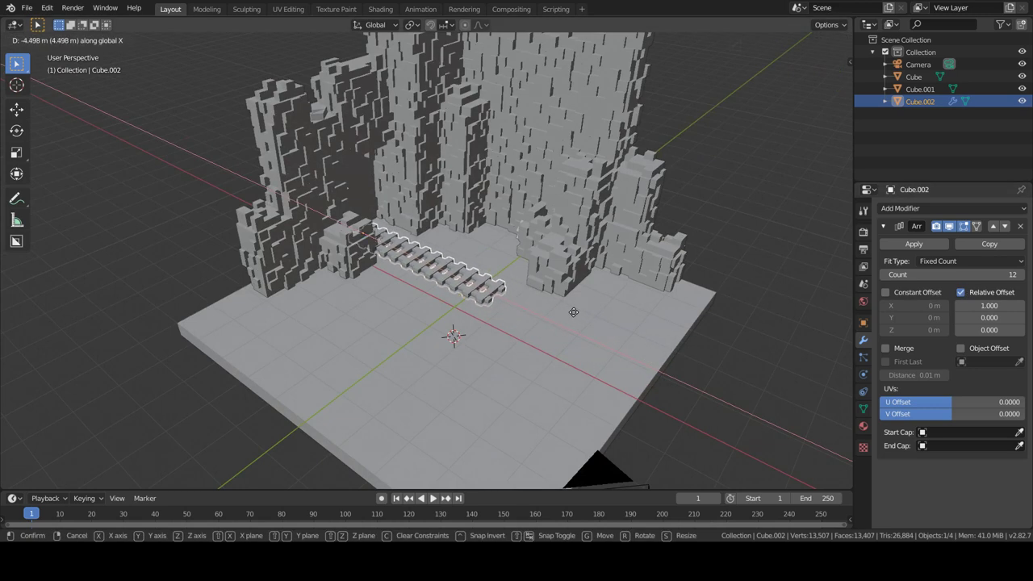
click(565, 309)
Lengthen the track by raising the Array count to 24.
mouse_move(561, 308)
middle_down()
mouse_move(506, 347)
mouse_move(536, 351)
mouse_move(484, 359)
middle_up()
click(1021, 274)
click(1021, 275)
click(1021, 274)
click(1021, 275)
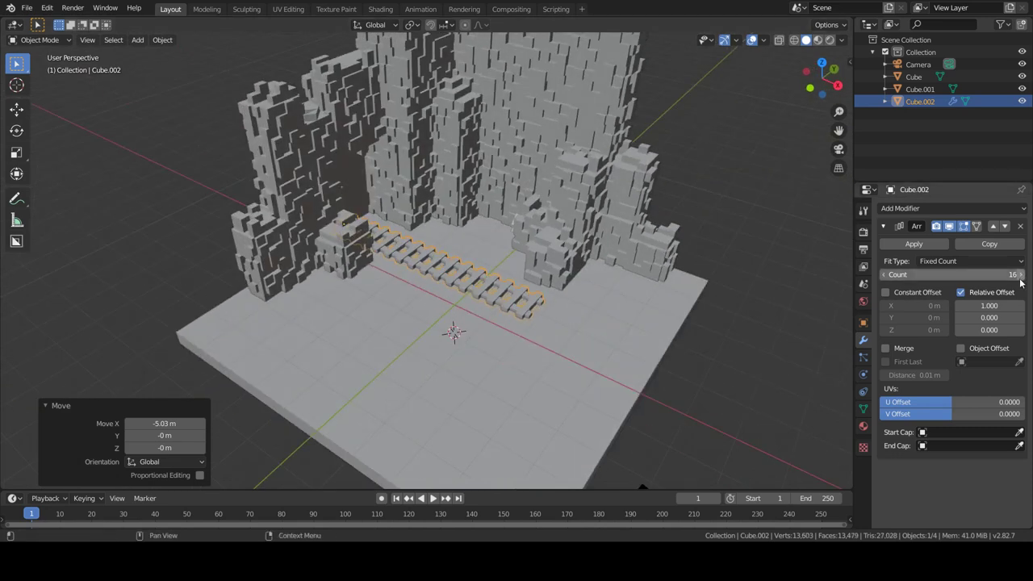
double_click(1021, 275)
double_click(1021, 275)
double_click(1021, 276)
double_click(1020, 275)
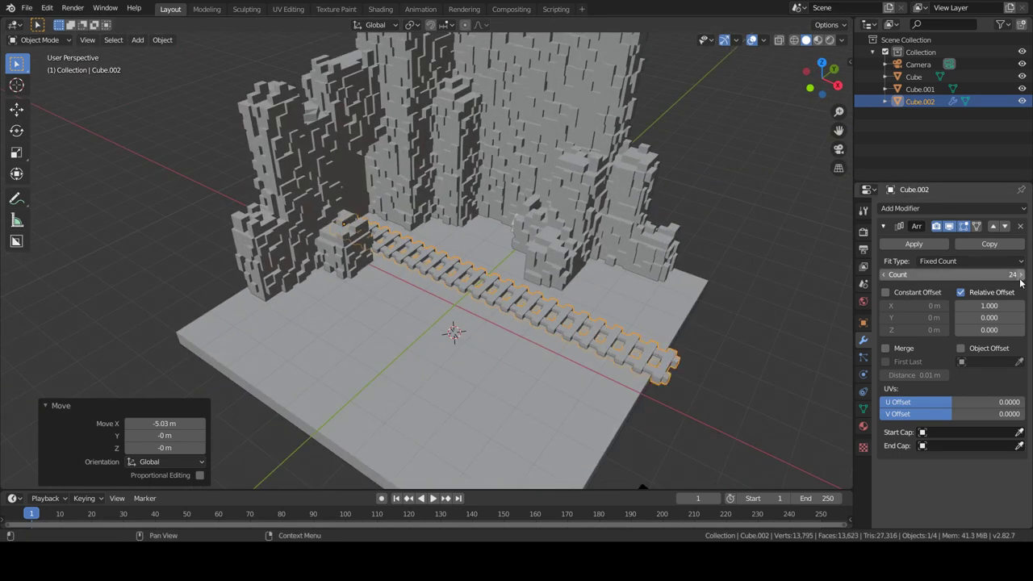
Drop the Array count back to 23 and shift the track along X.
key(ctrl+z)
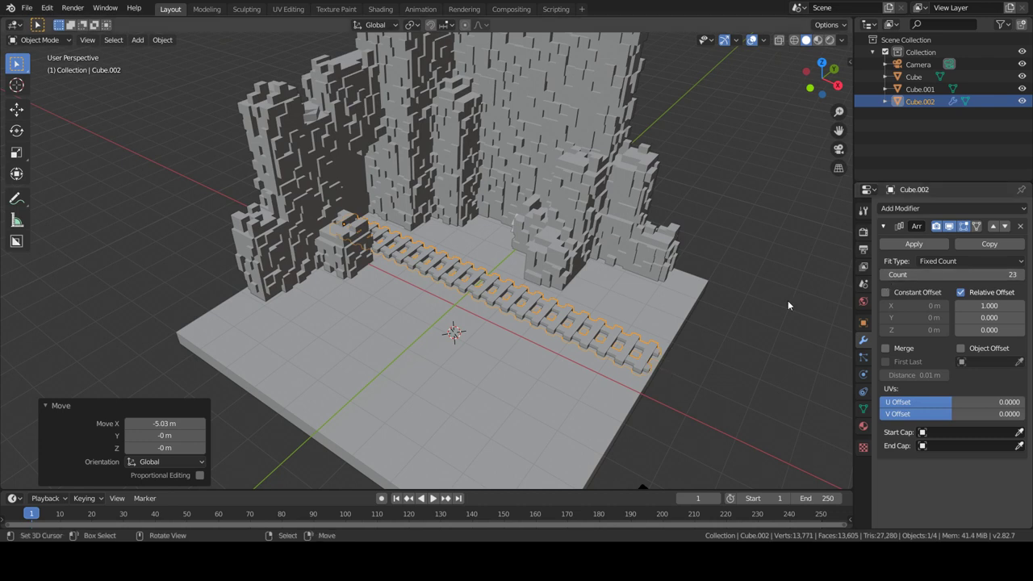
key(g)
key(y)
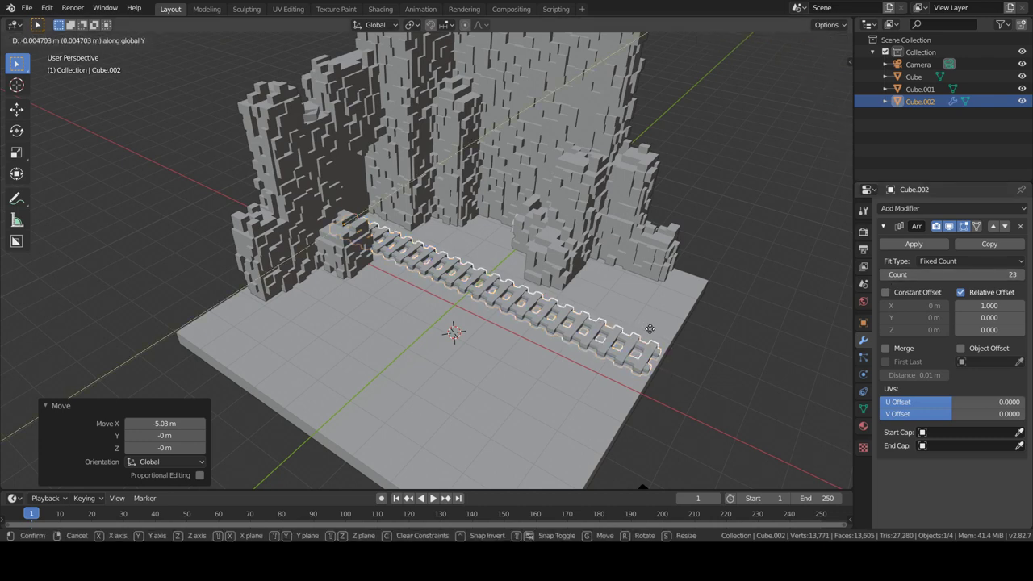
key(x)
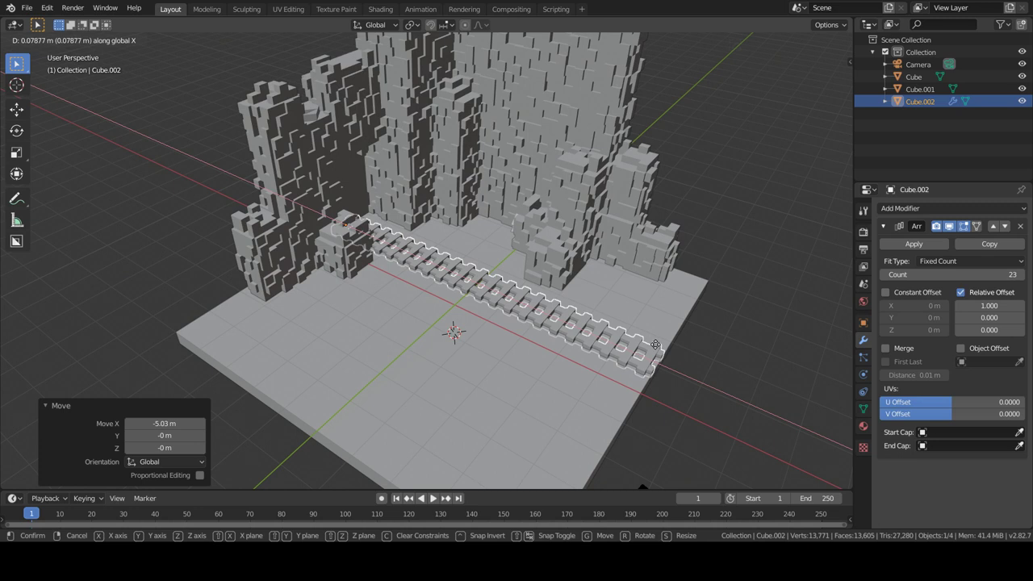
click(655, 345)
Lower the track's mesh 0.0769 m in Edit Mode so it sits flush on the floor.
key(Tab)
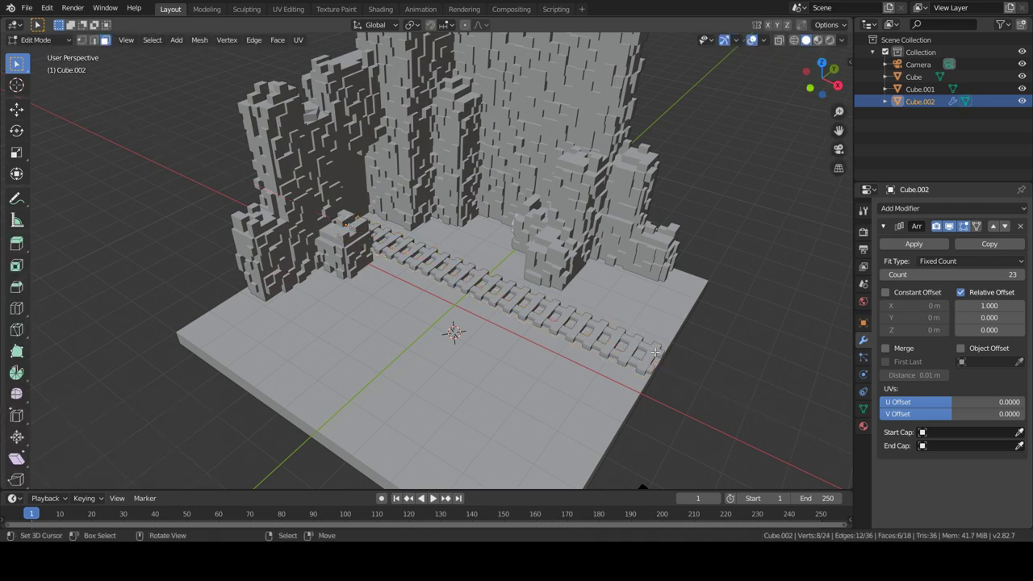
key(g)
key(z)
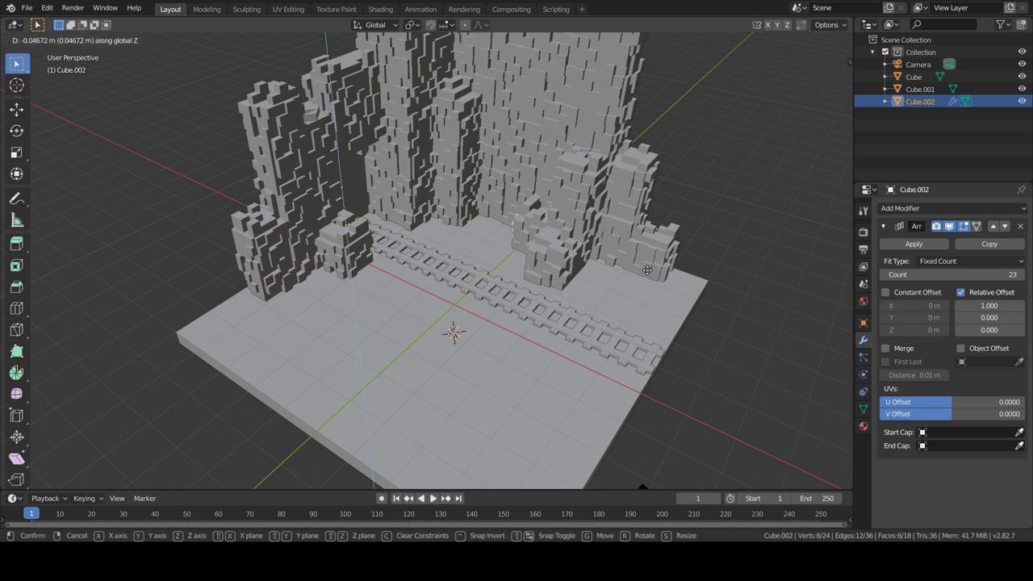
click(647, 275)
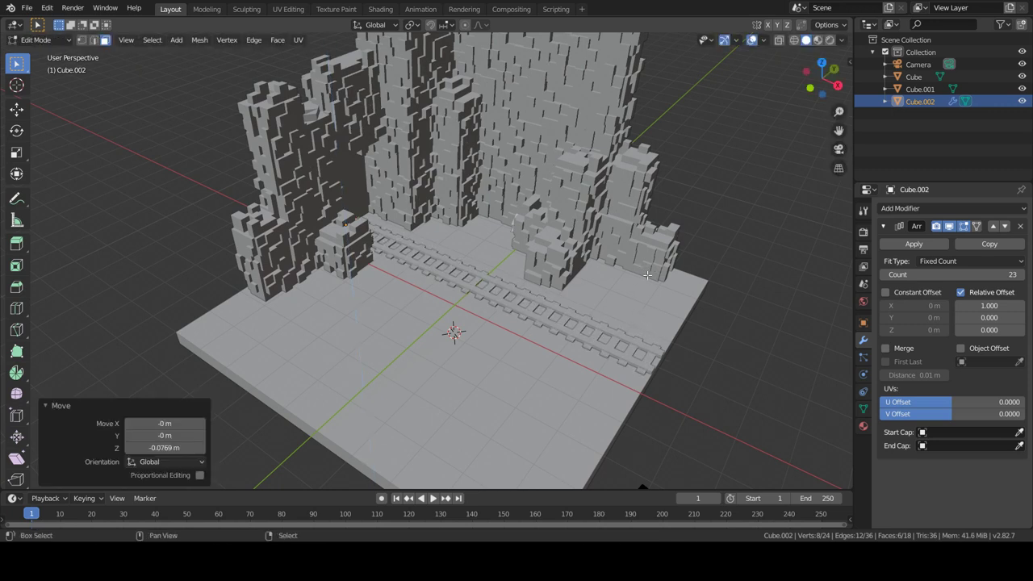
key(Tab)
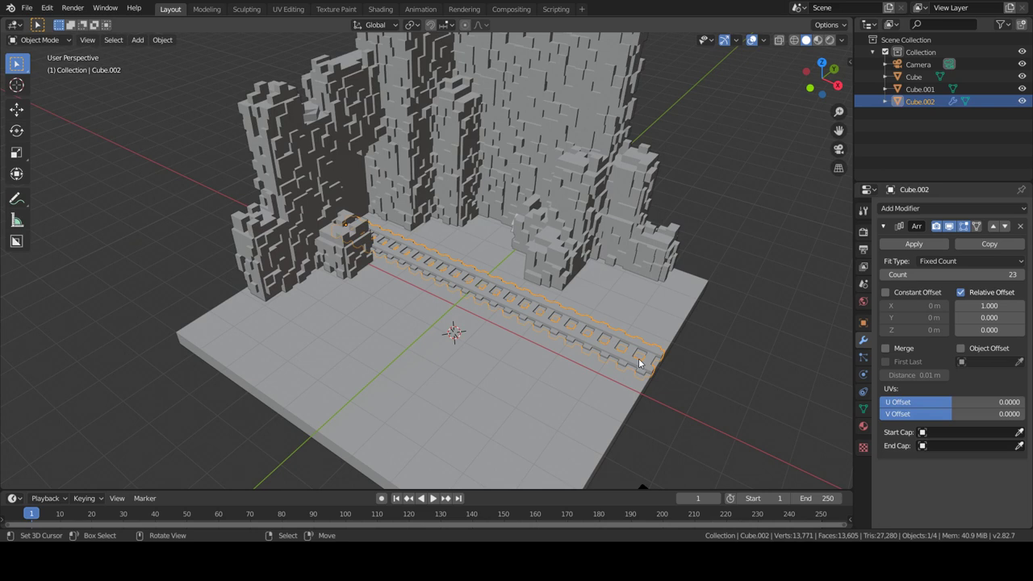
Give the rock wall a new orange material and switch the viewport to Material Preview.
click(585, 258)
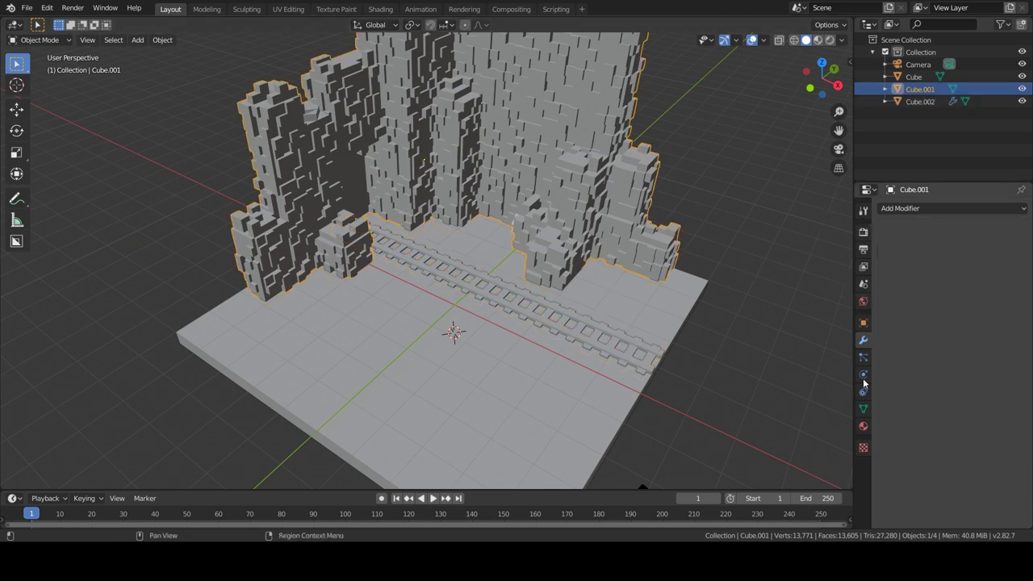
click(862, 426)
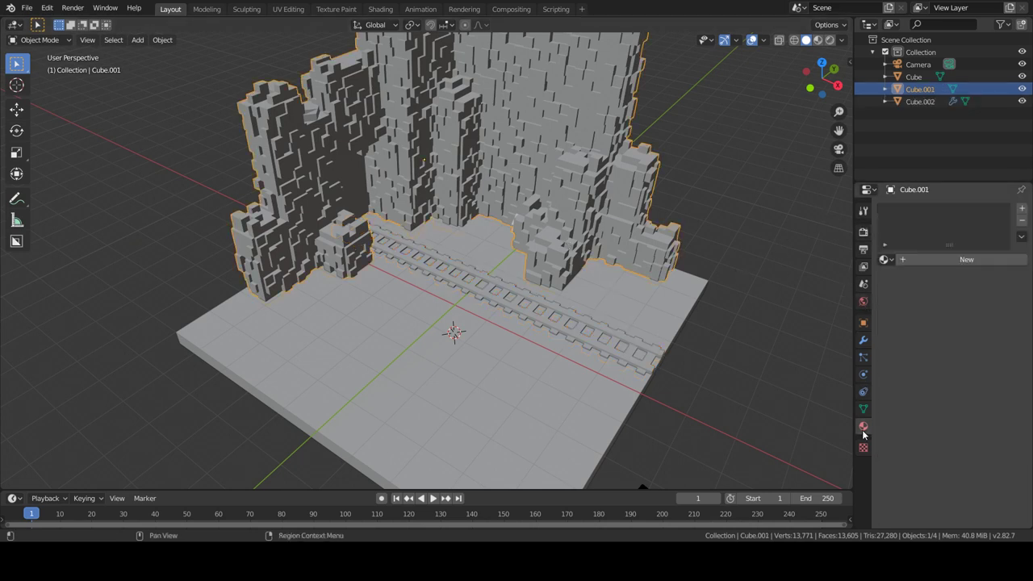
click(918, 260)
click(980, 381)
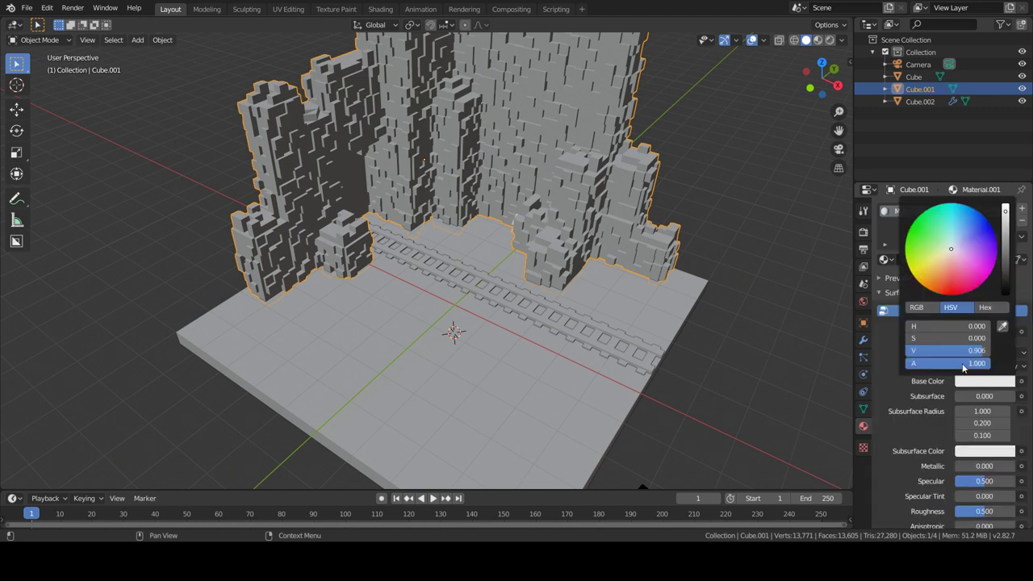
click(943, 277)
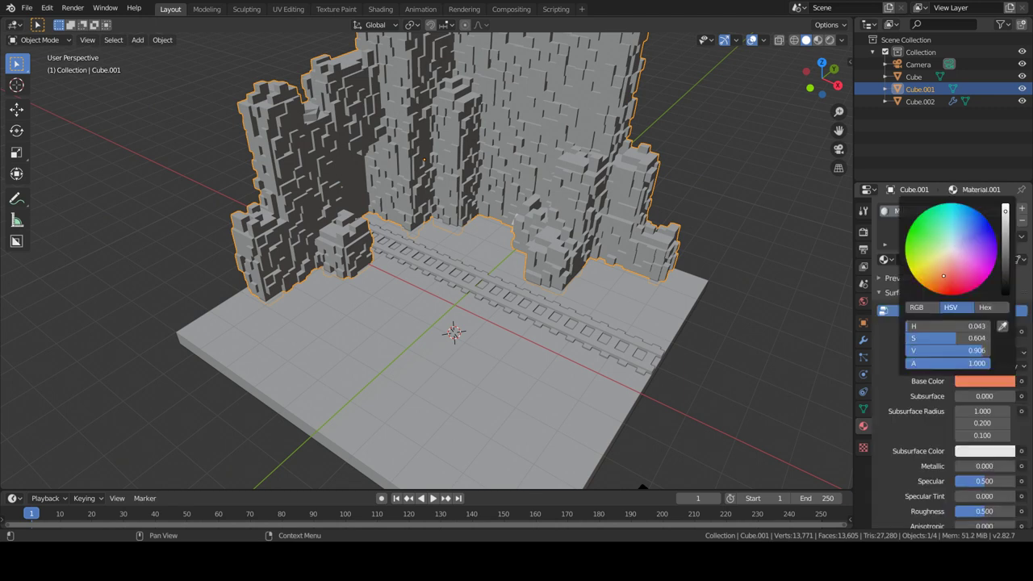
click(817, 41)
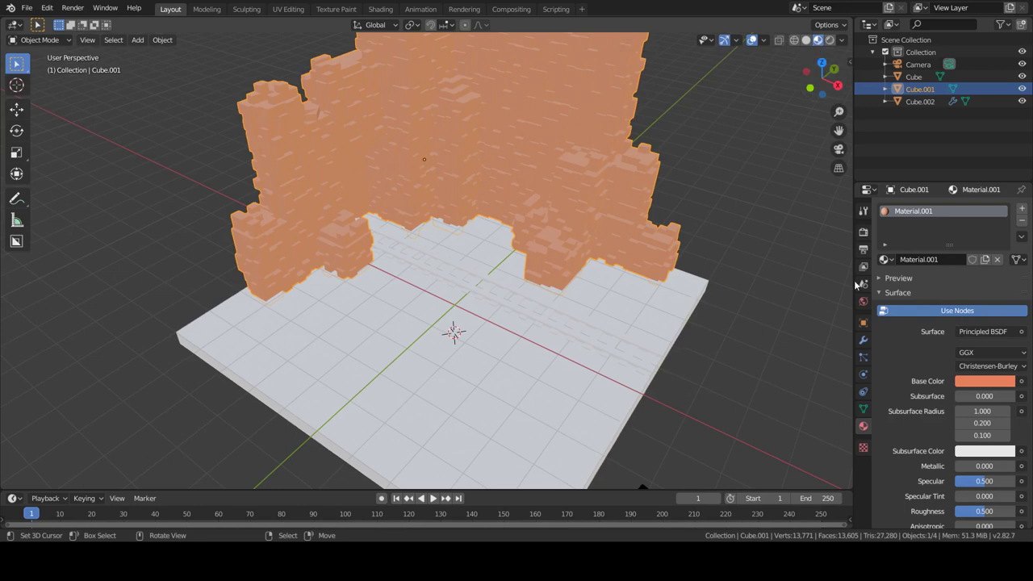
Set the floor base slab's Base Color to a pale cream yellow.
middle_drag(782, 277, 628, 264)
click(661, 380)
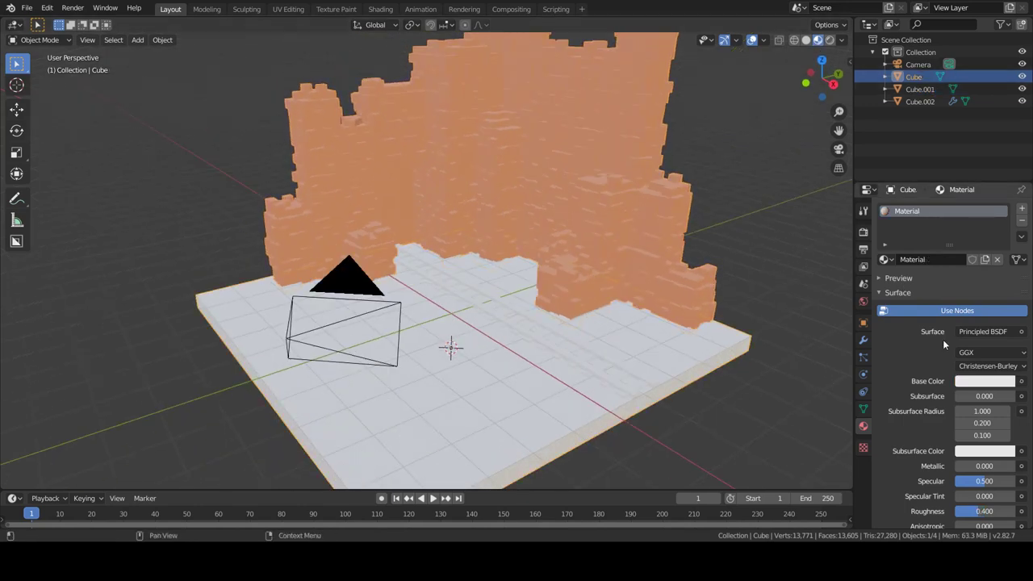
click(968, 384)
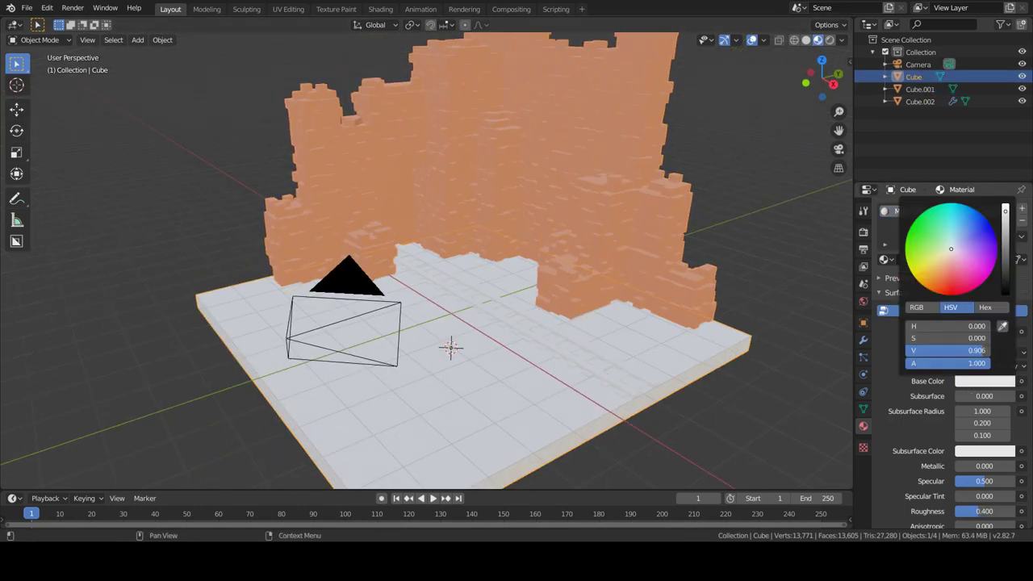
click(940, 255)
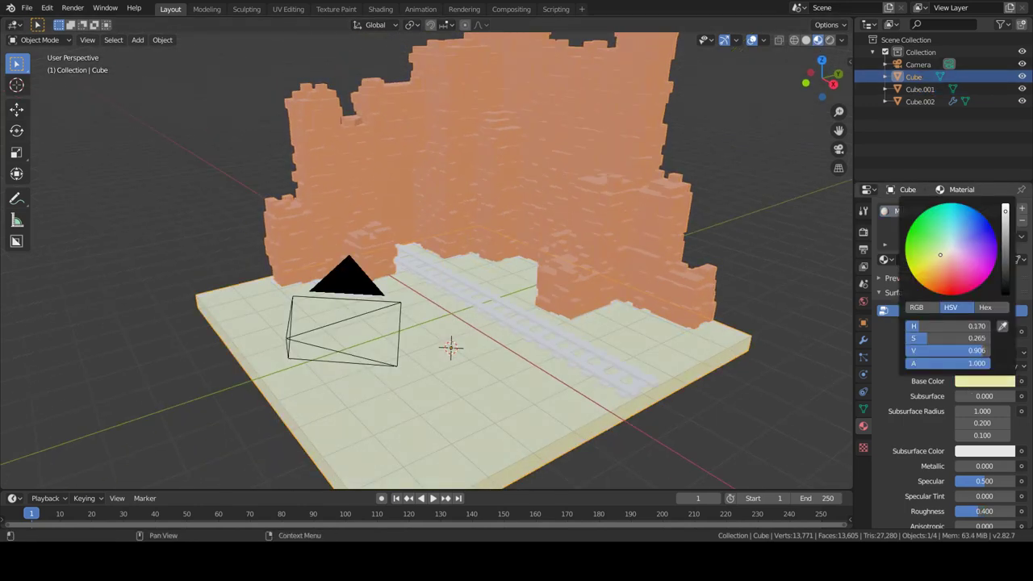
click(538, 305)
Create a second, near-black material (Base Color value about 0.05) and assign it to the wall's doorway faces.
scroll(524, 304, up, 2)
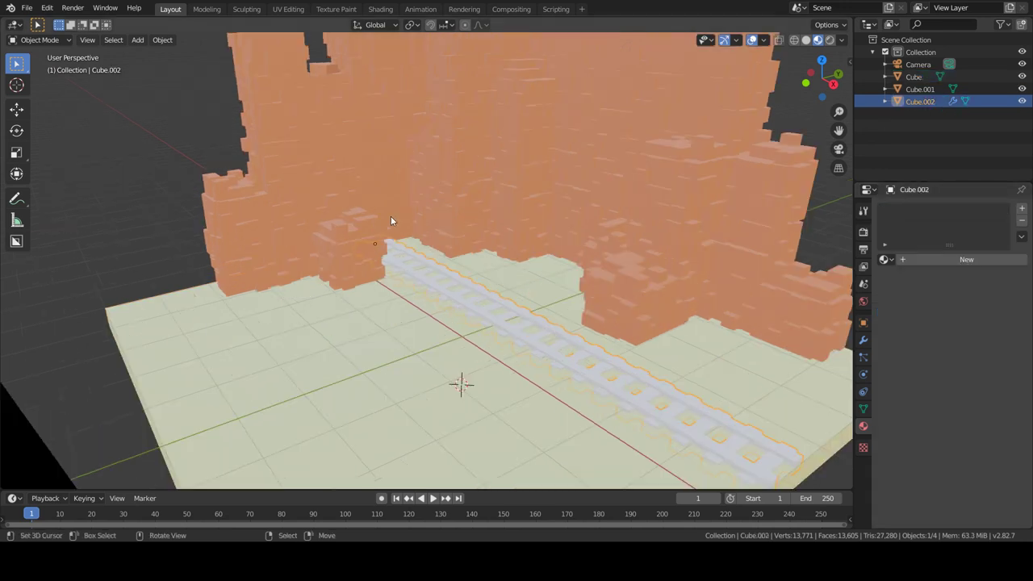
key(Tab)
key(Tab)
click(418, 187)
key(Tab)
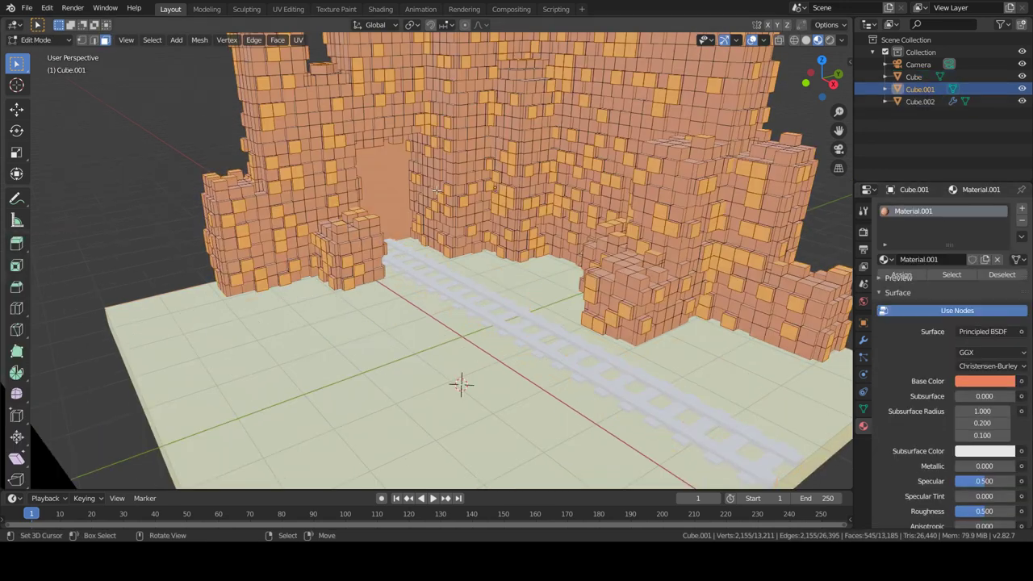
click(407, 173)
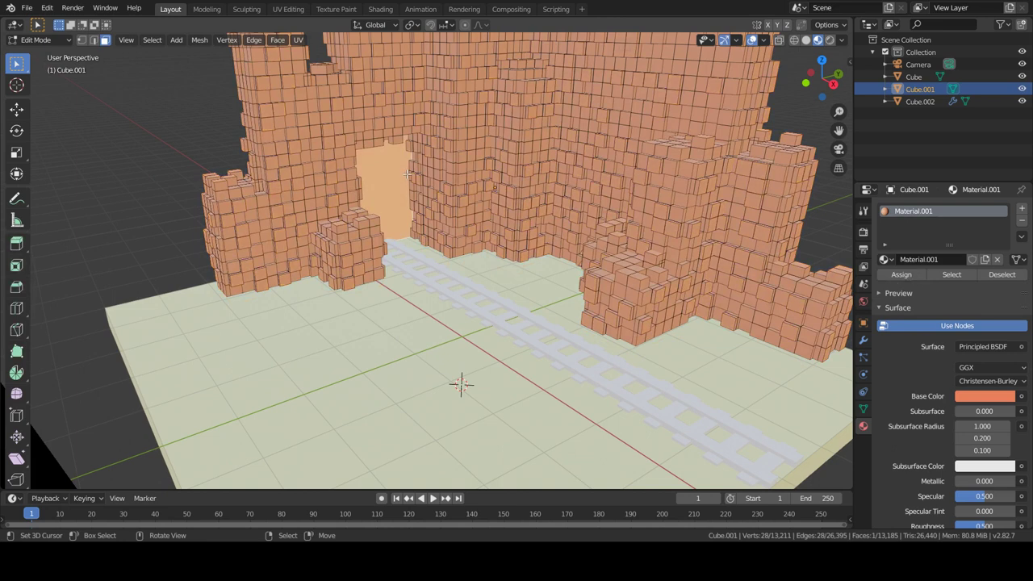
click(1021, 208)
click(953, 283)
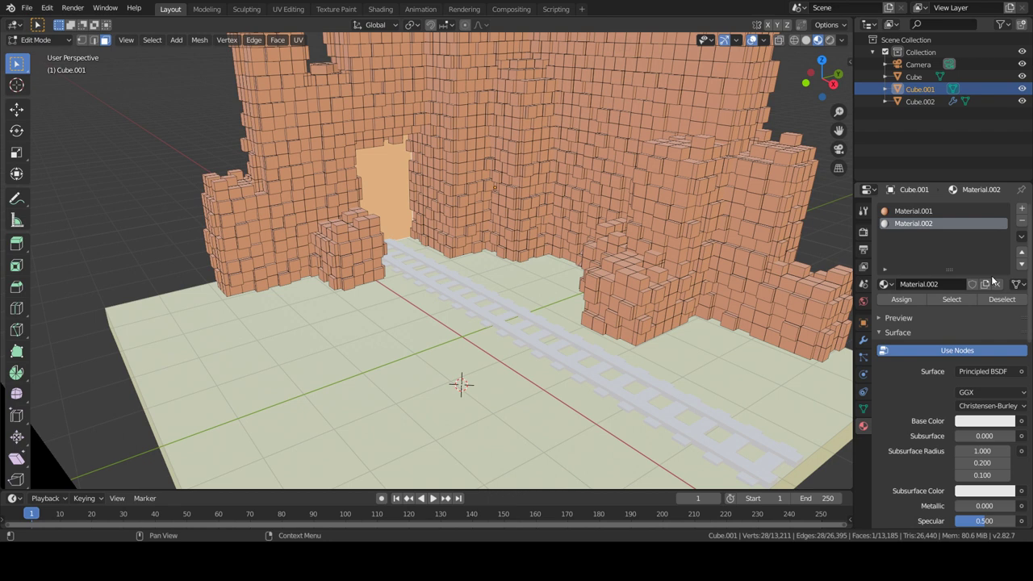
click(974, 420)
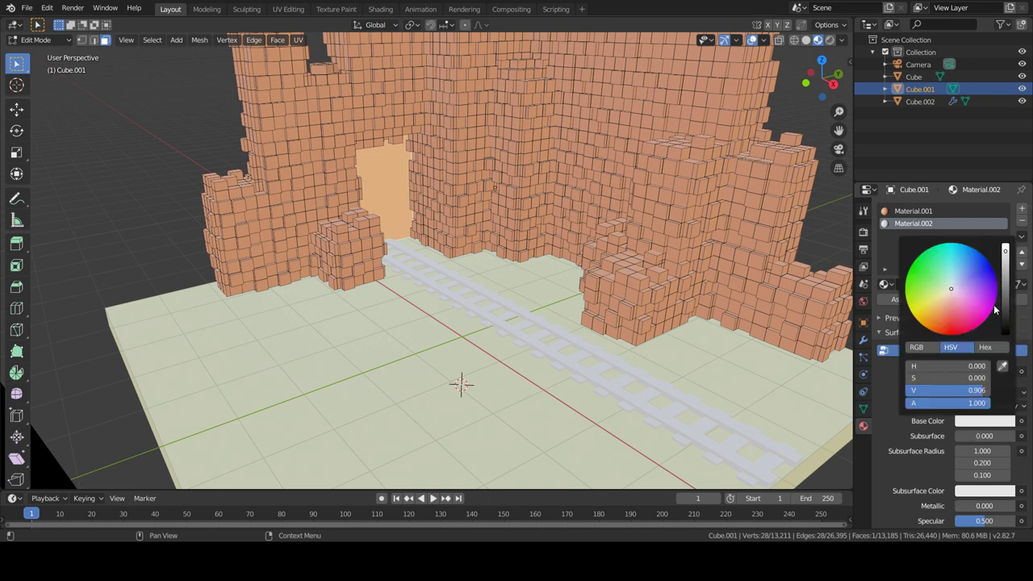
drag(1006, 314, 1004, 330)
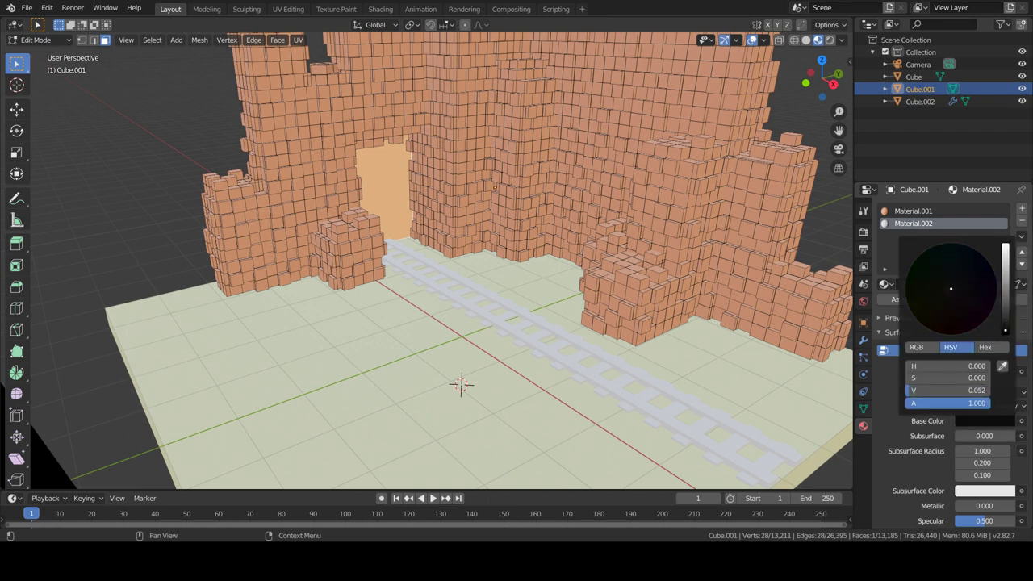
click(899, 300)
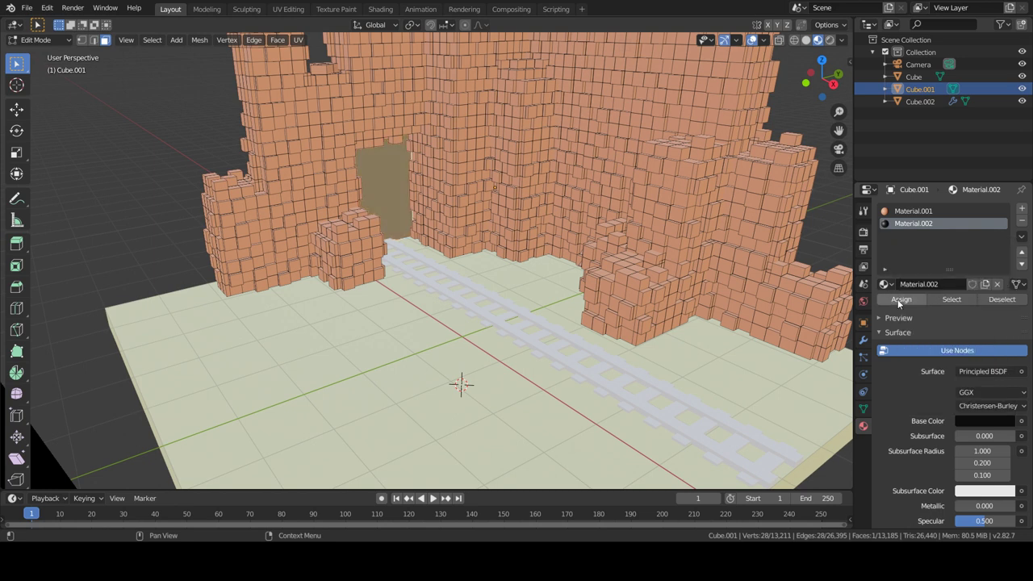
key(Tab)
middle_drag(551, 290, 507, 285)
In Edit Mode on the rail track, select both complete rails.
click(507, 286)
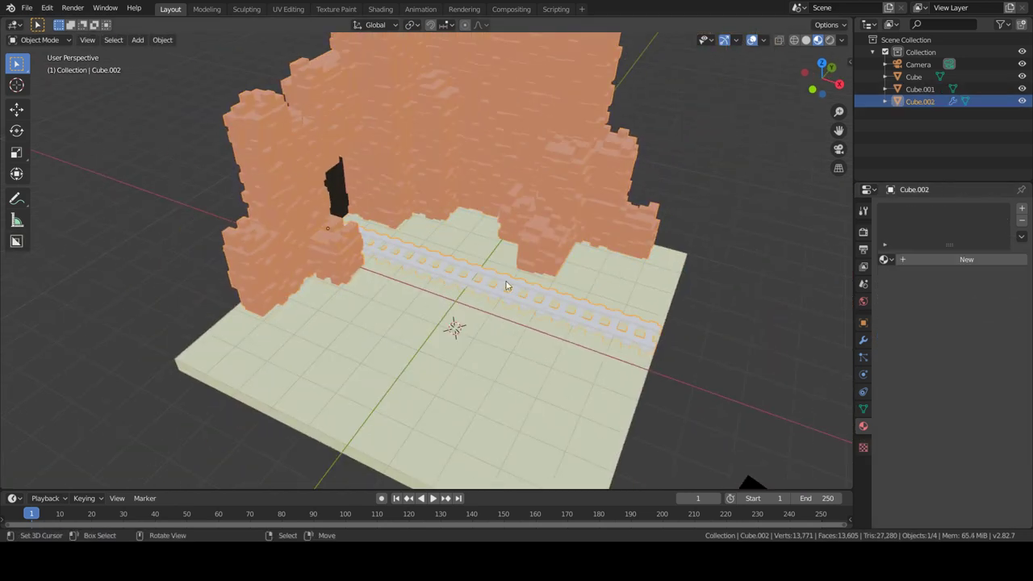
scroll(506, 285, up, 3)
key(Tab)
middle_drag(359, 249, 434, 366)
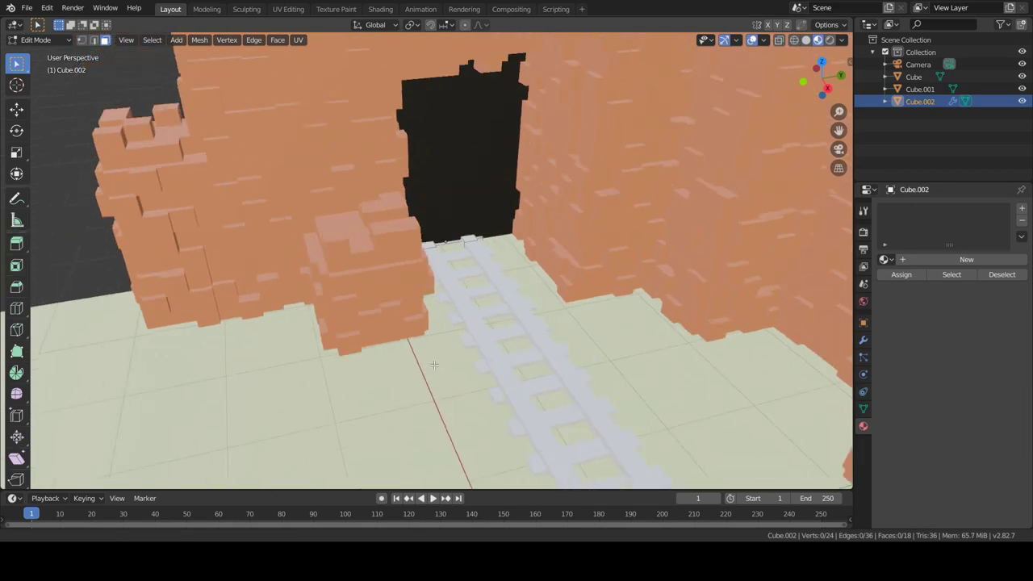
scroll(434, 365, up, 3)
scroll(96, 440, up, 2)
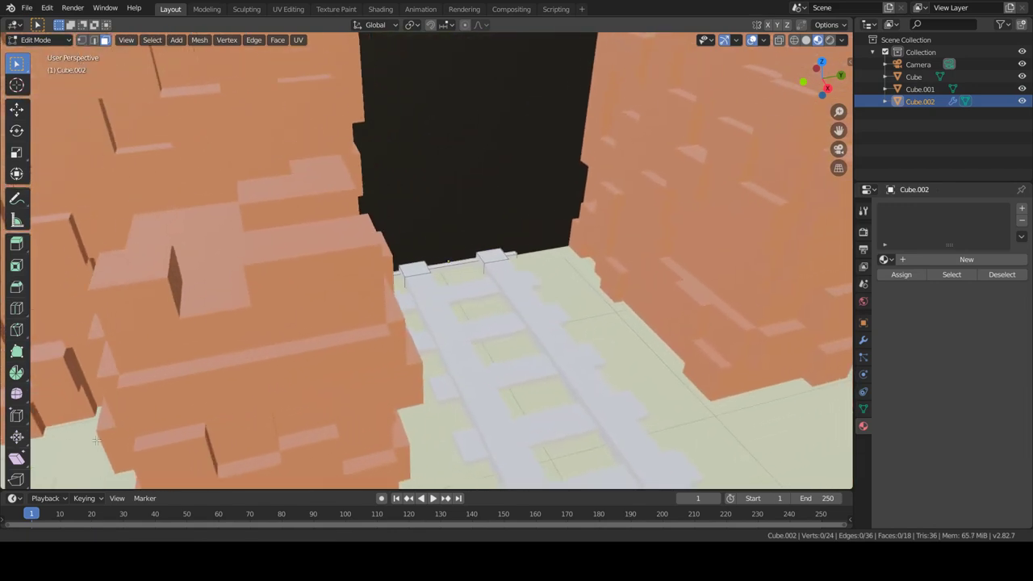
middle_drag(96, 440, 511, 92)
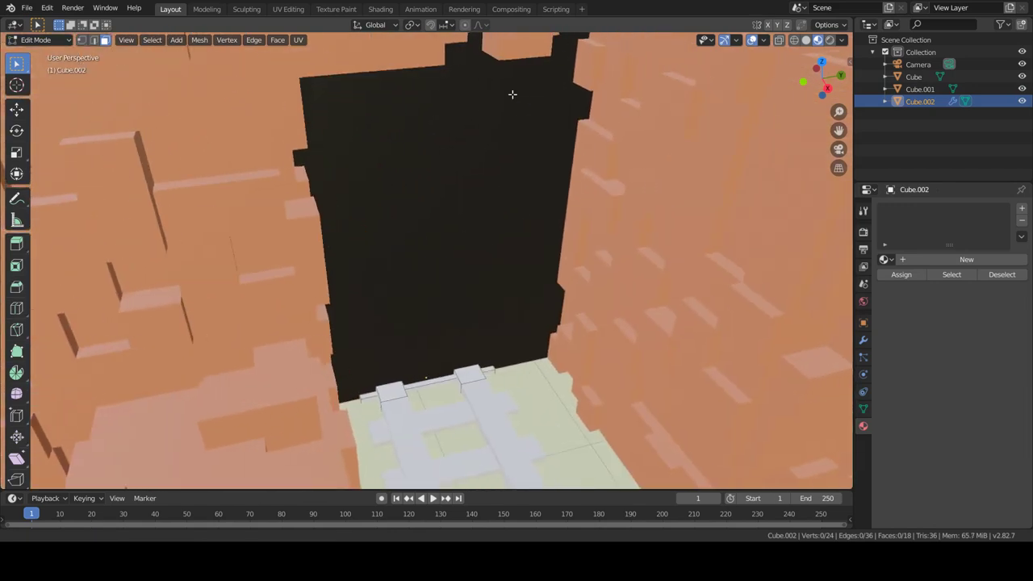
click(455, 372)
key(ctrl+l)
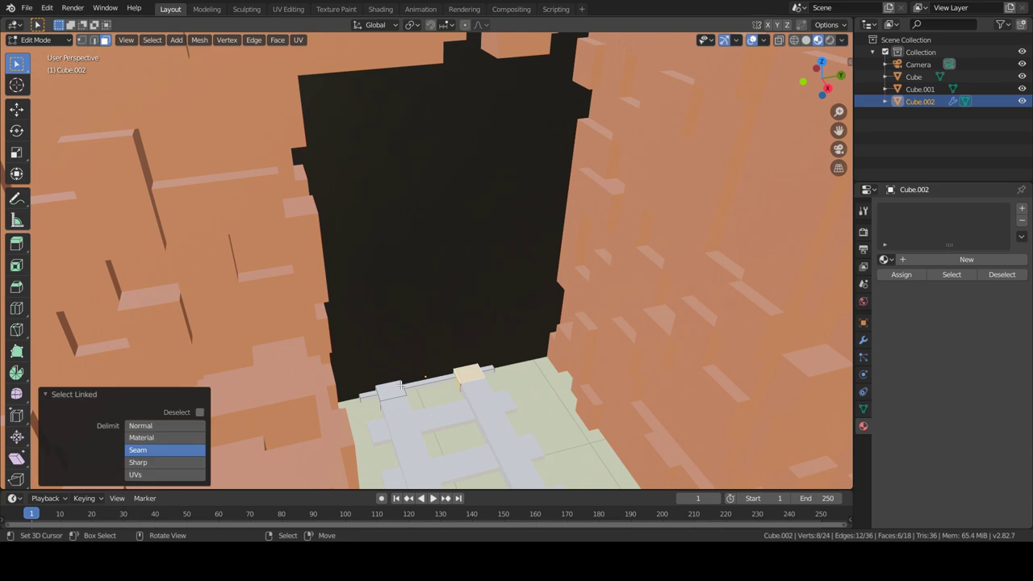
shift+click(400, 388)
key(ctrl+l)
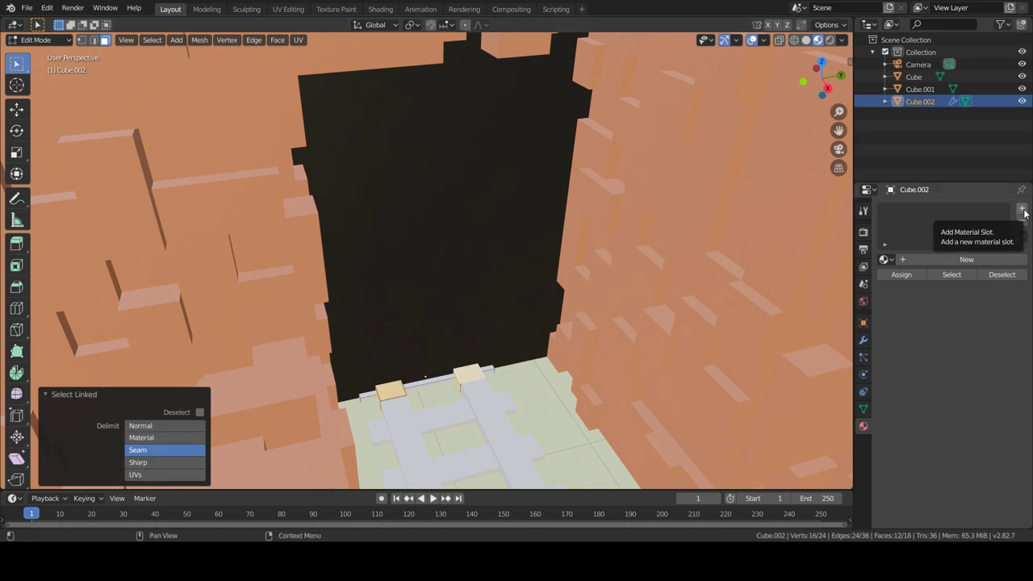
Add a new material, Material.003, to the track with a mid-grey base colour (value 0.651).
click(1022, 210)
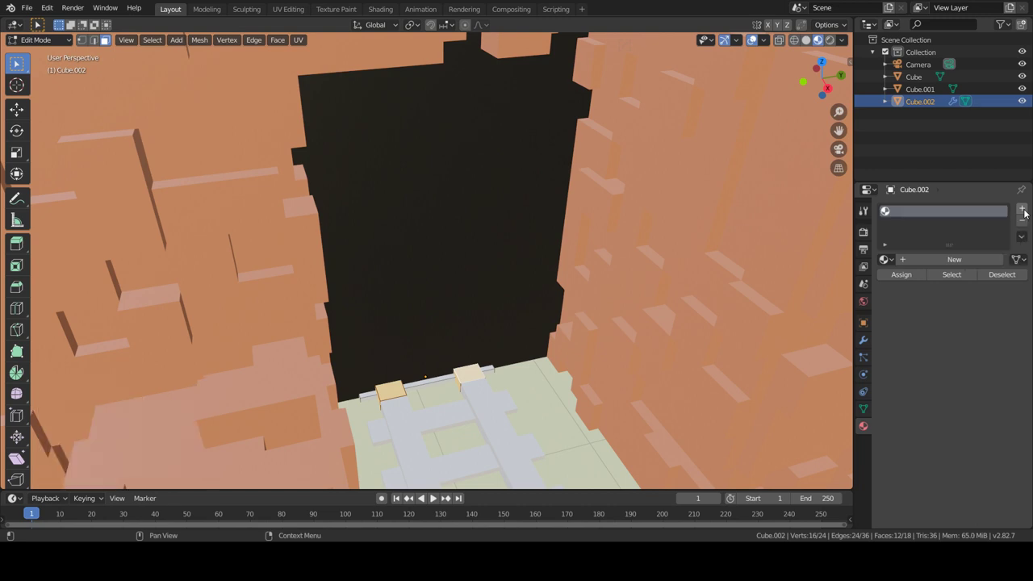
click(954, 259)
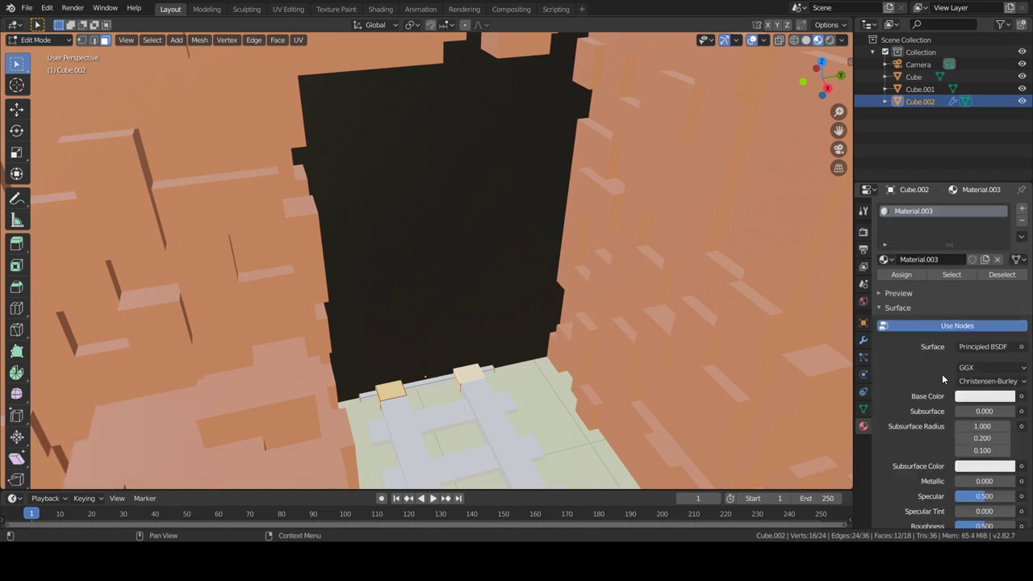
click(970, 396)
click(1005, 247)
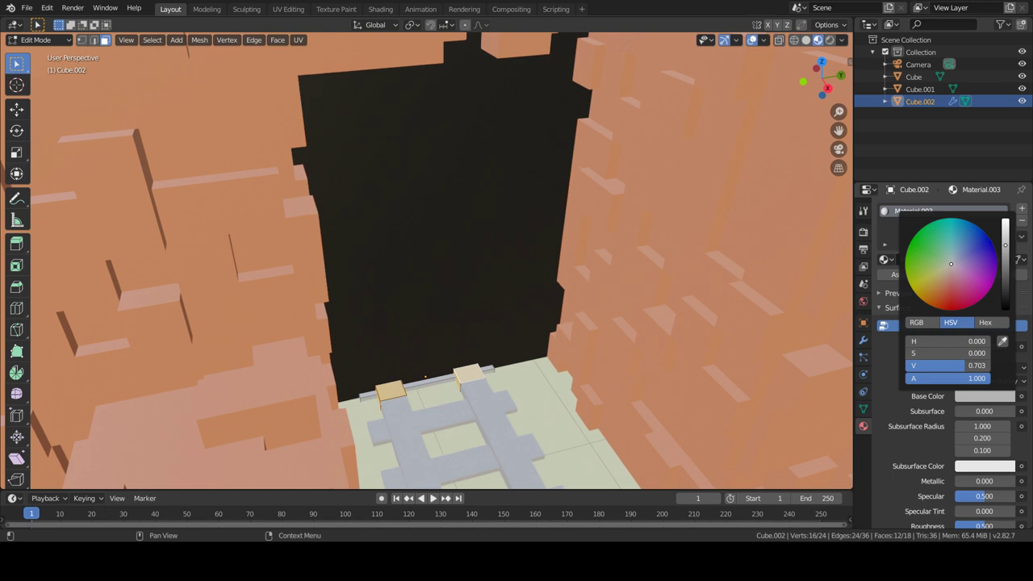
drag(1004, 247, 1004, 249)
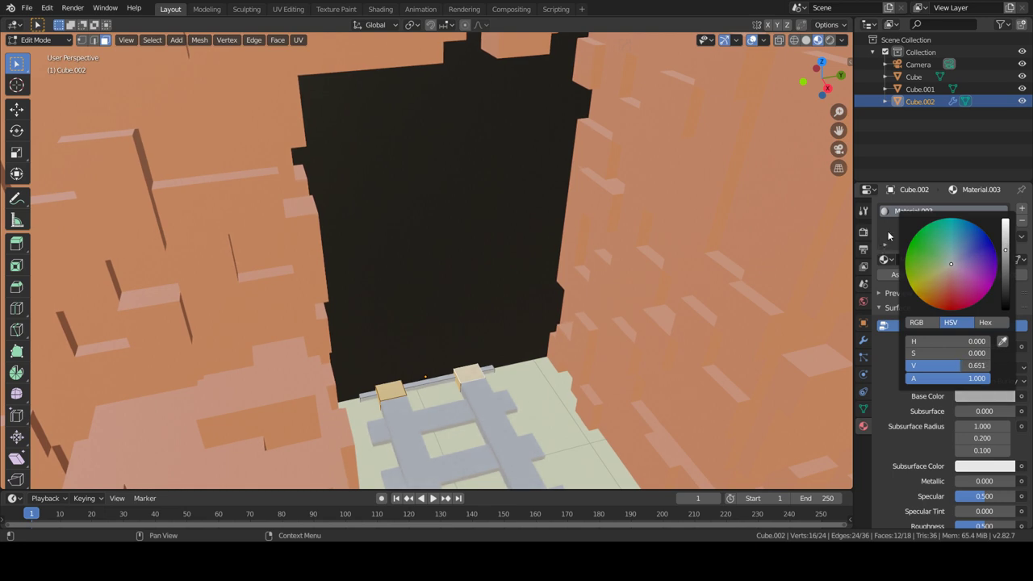
click(443, 377)
Assign a new Material.004 to the whole sleeper and colour it dark reddish brown.
key(ctrl+l)
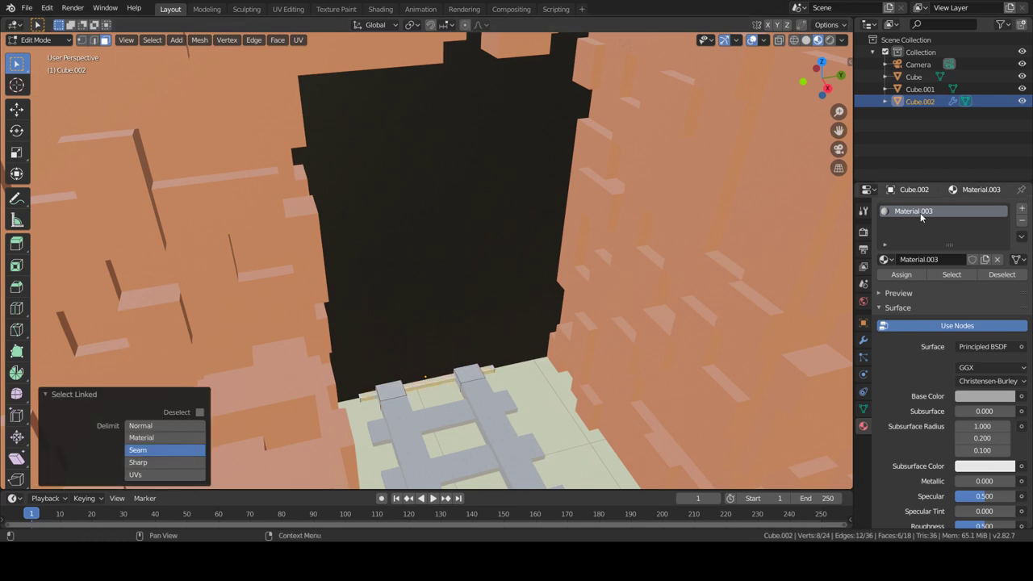
click(1022, 211)
click(928, 283)
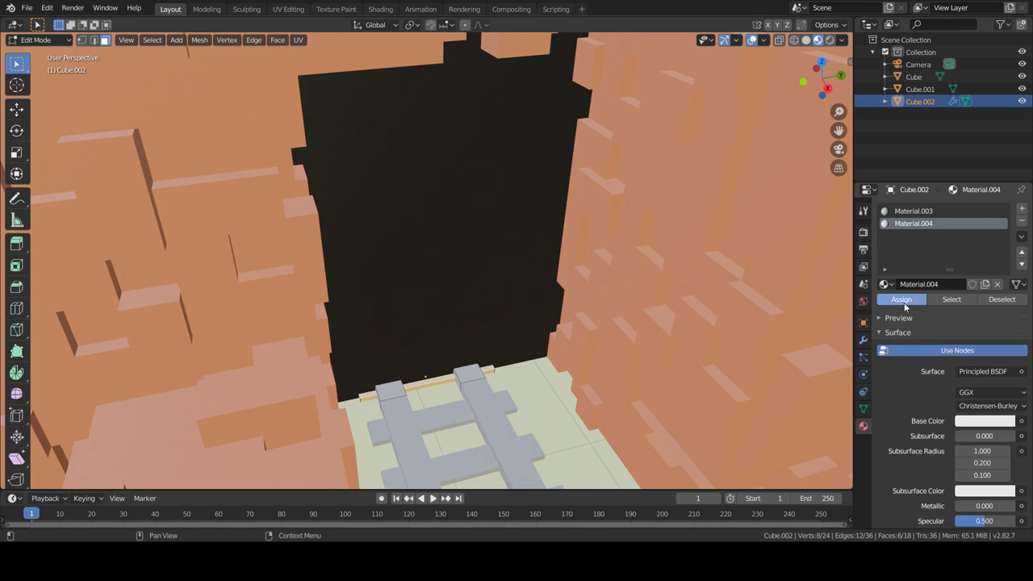
click(902, 300)
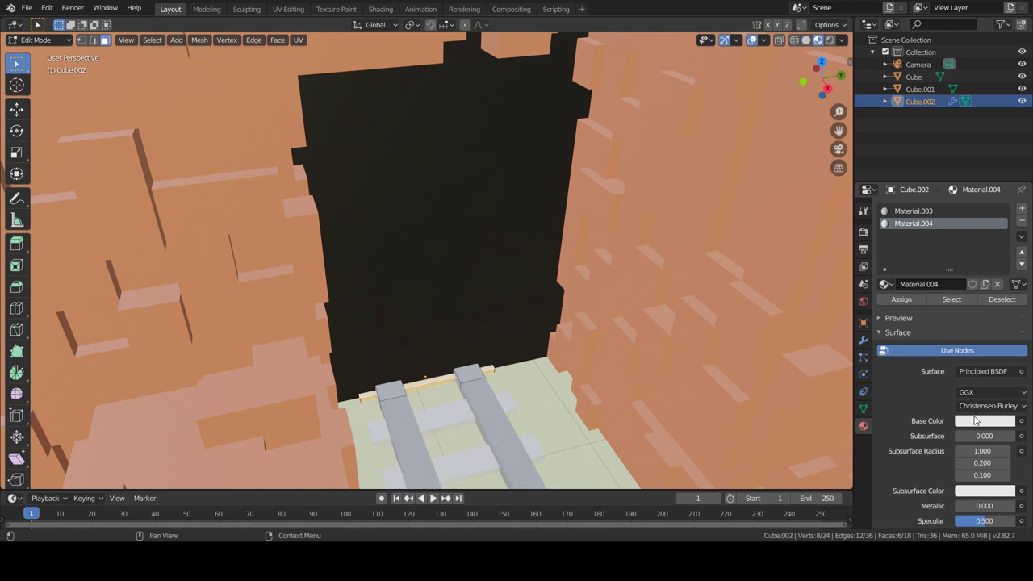
click(975, 420)
click(941, 309)
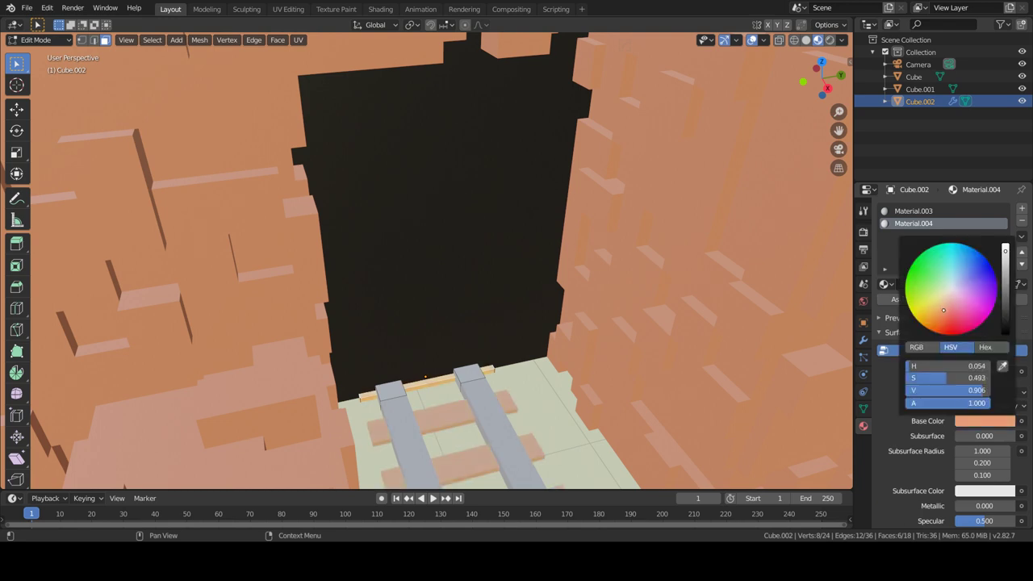
drag(943, 309, 946, 320)
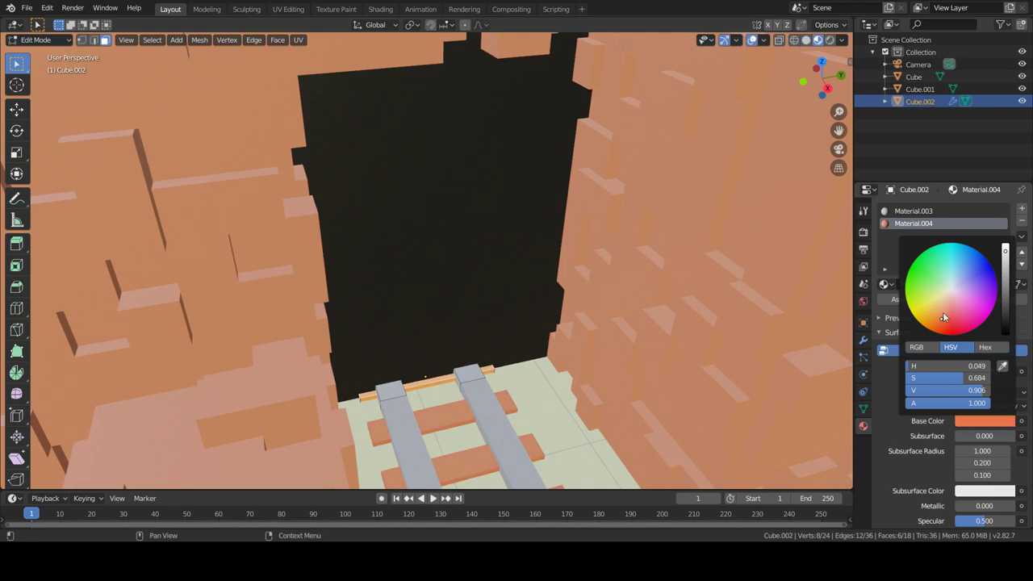
click(1003, 287)
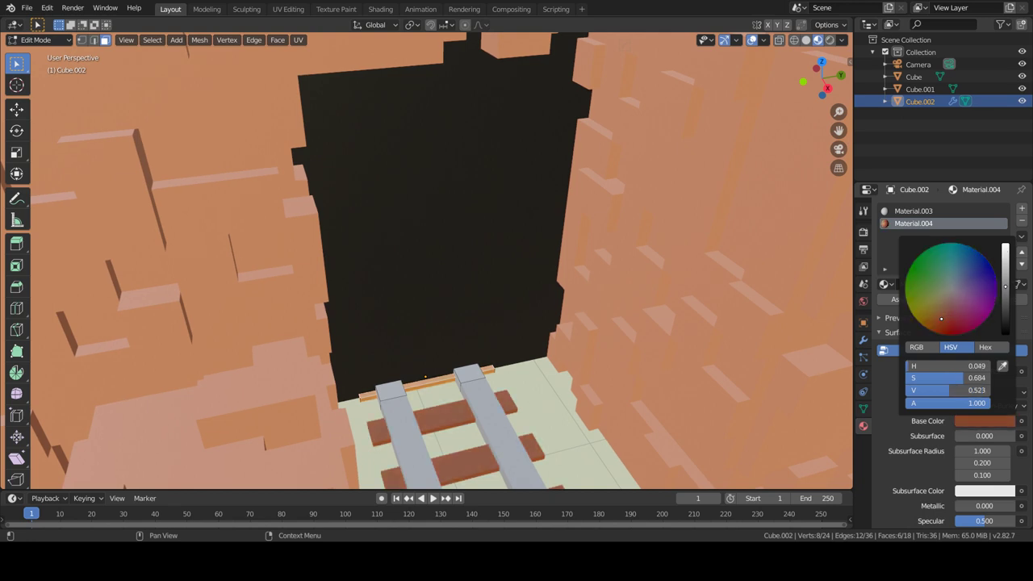
scroll(477, 281, down, 2)
Leave Edit Mode, select the camera and look through it.
scroll(491, 286, down, 5)
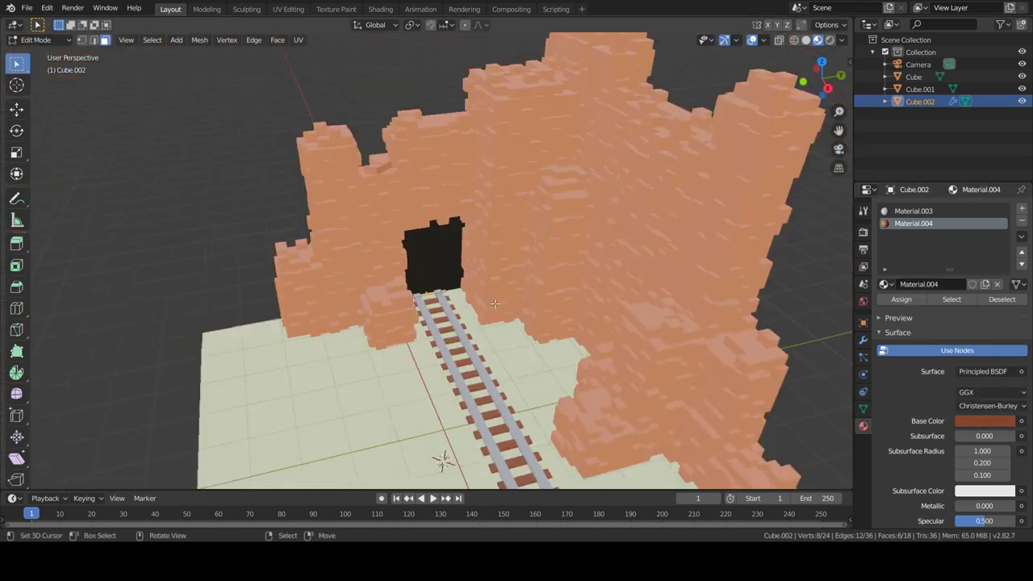
mouse_move(491, 286)
middle_down()
mouse_move(520, 308)
mouse_move(550, 286)
middle_up()
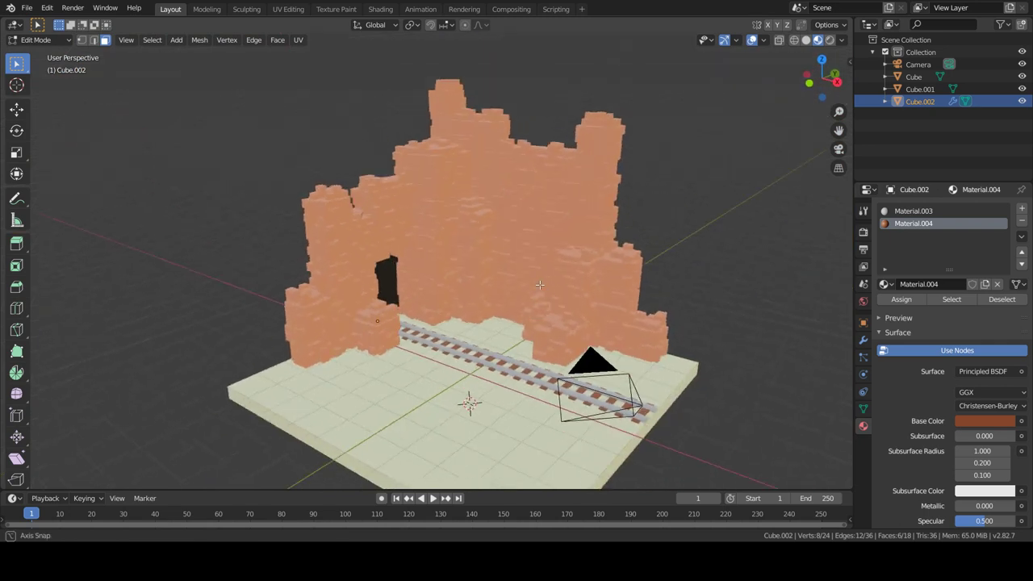
key(KP_0)
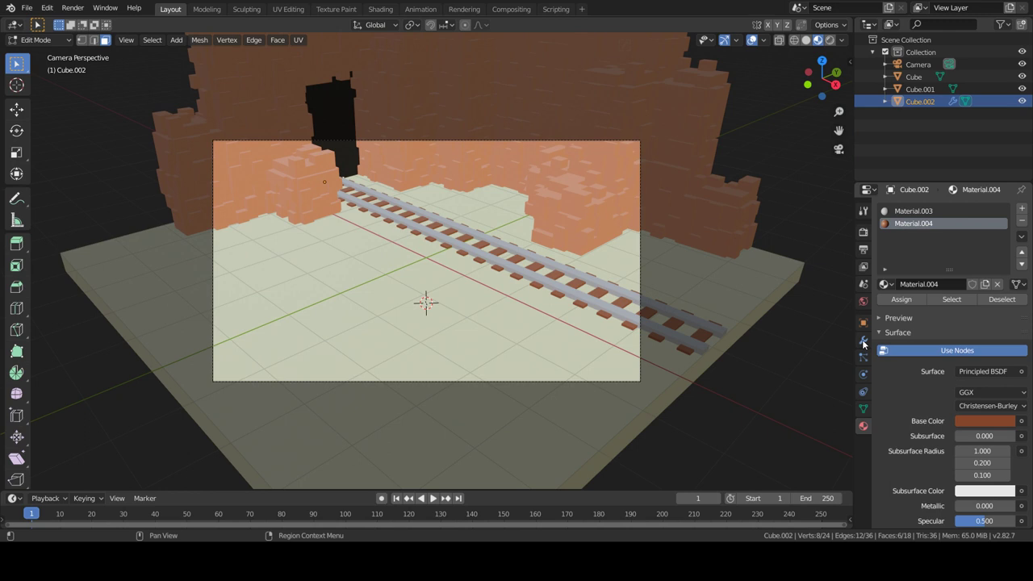
click(603, 384)
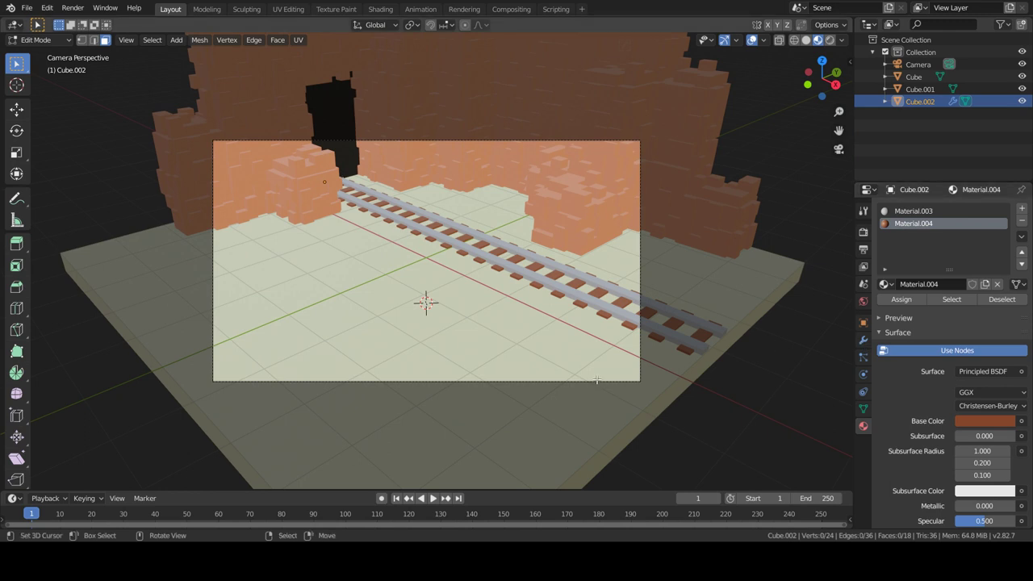
middle_drag(639, 244, 638, 218)
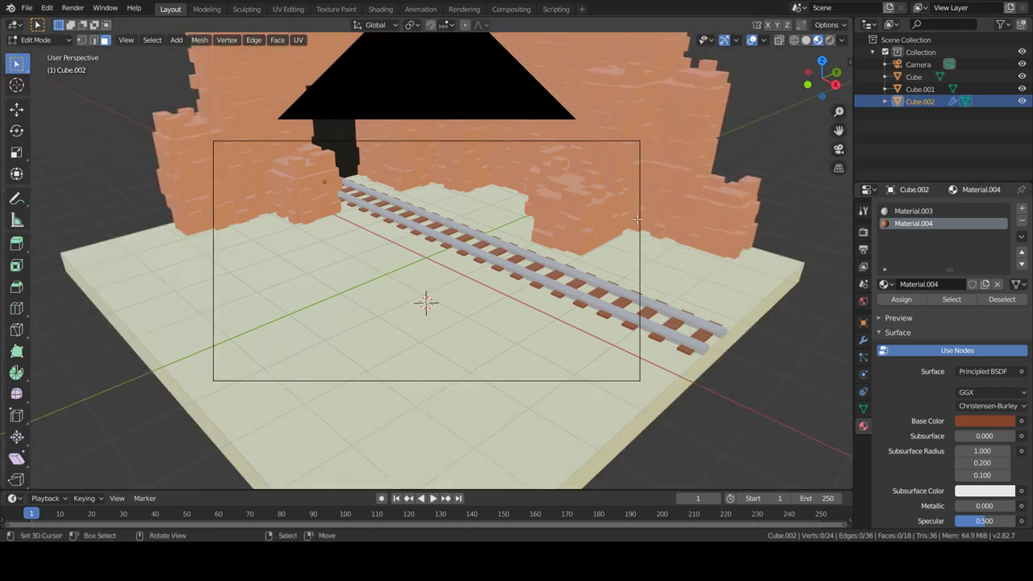
scroll(558, 144, down, 4)
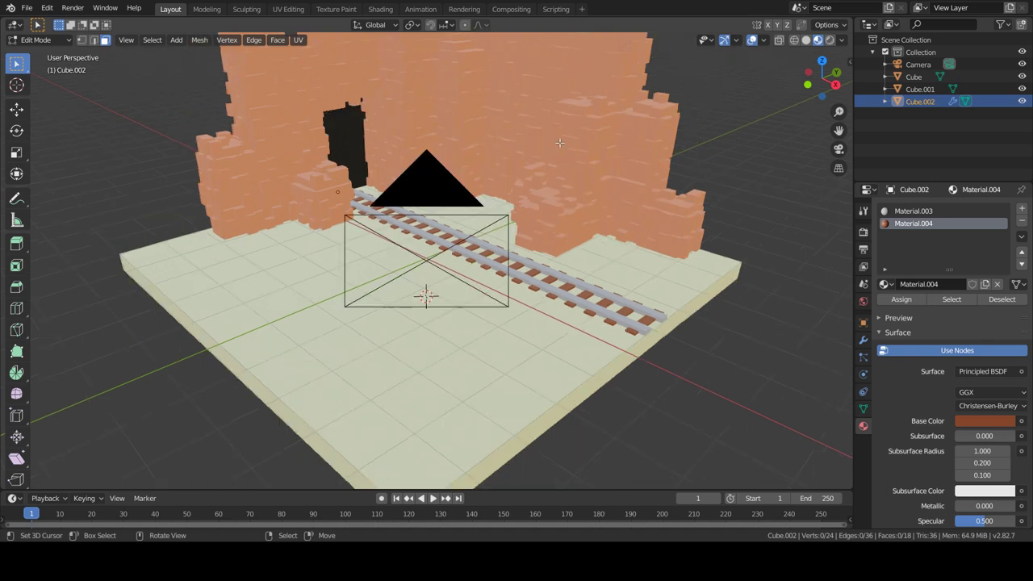
middle_drag(558, 144, 401, 251)
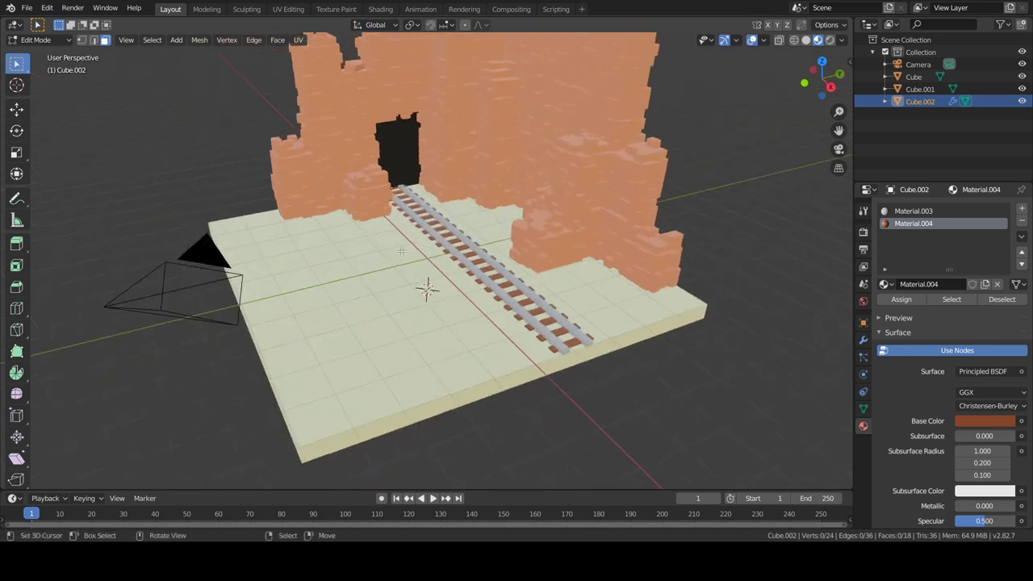
key(Tab)
click(202, 258)
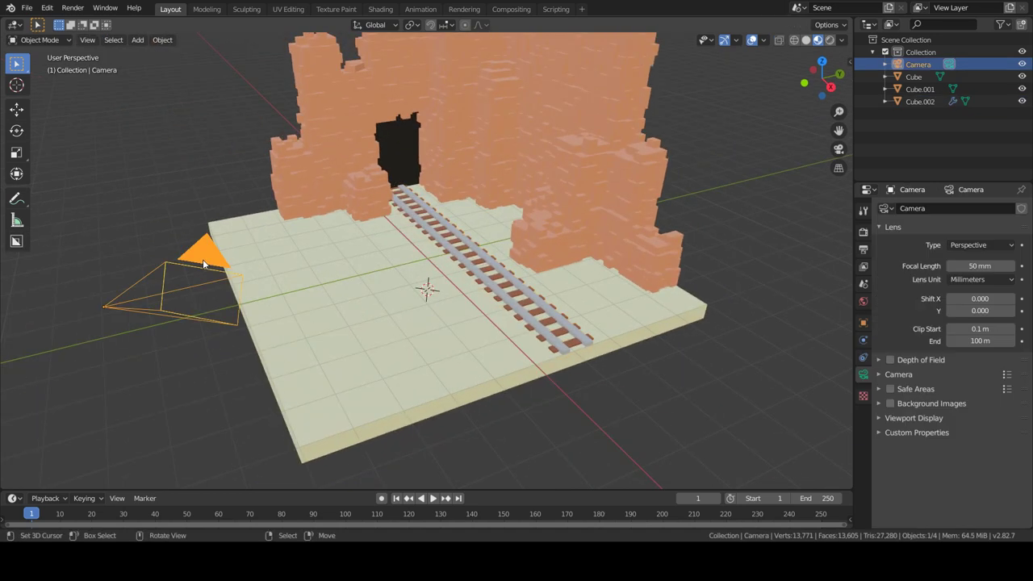
key(KP_0)
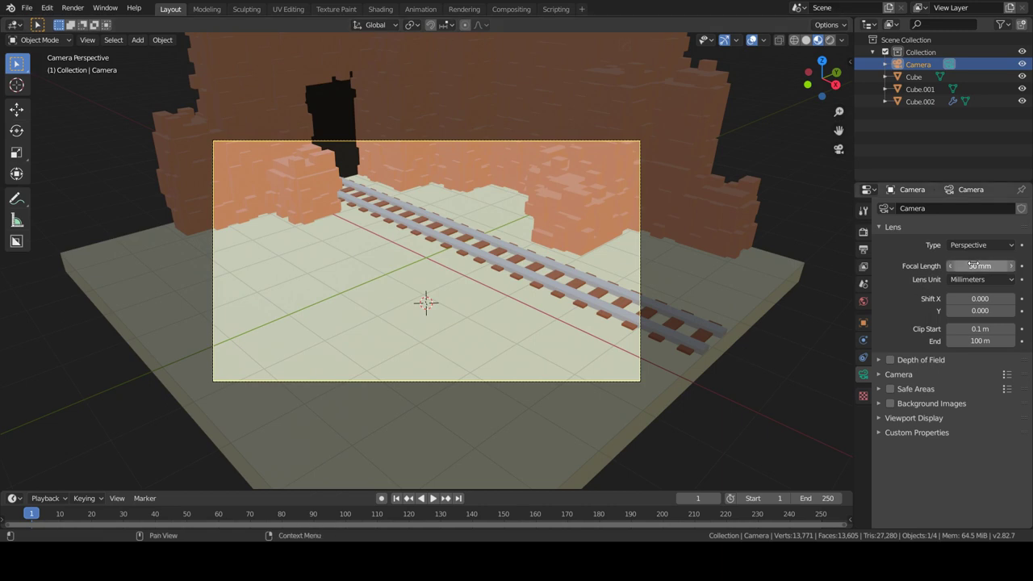
Make the camera Orthographic with scale 28.014 and raise it about 0.567 m along Z.
click(963, 244)
click(965, 273)
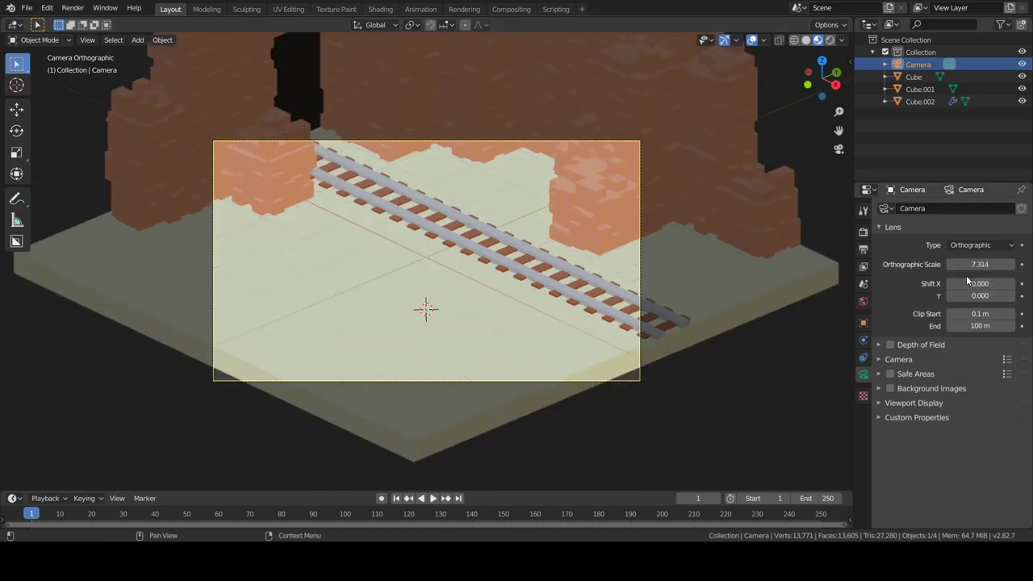
drag(979, 263, 1018, 264)
key(g)
key(z)
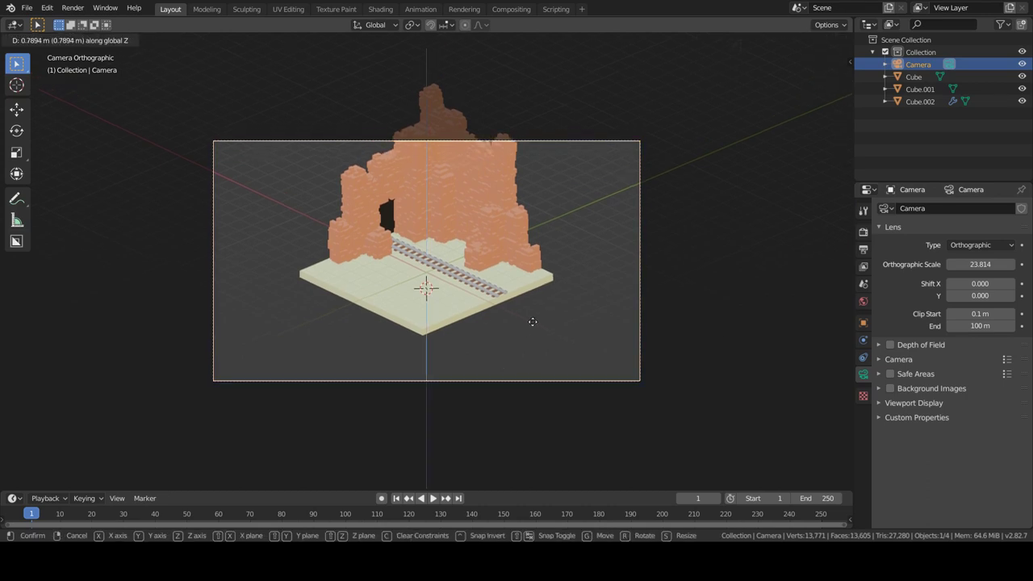
click(542, 282)
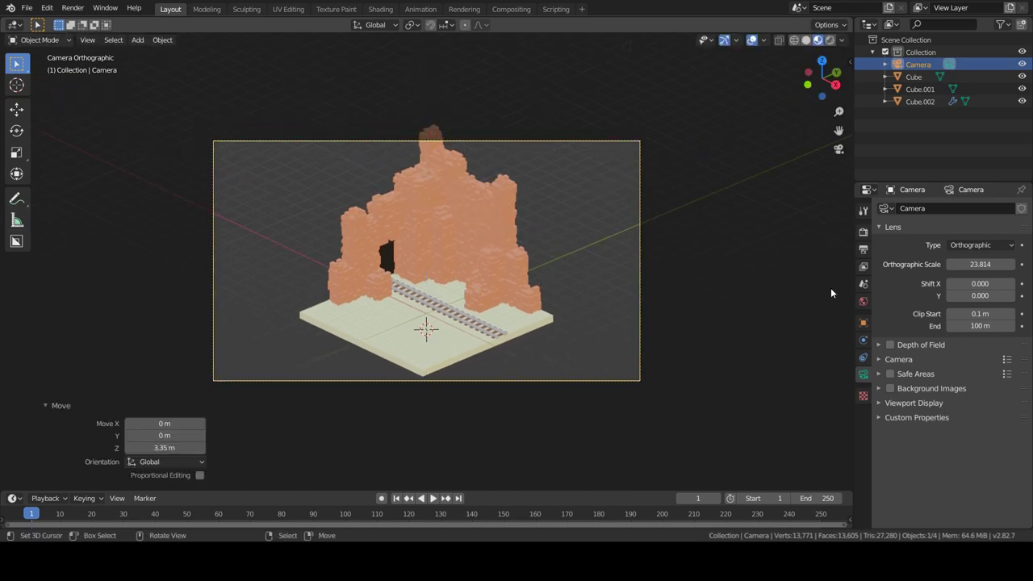
click(950, 264)
drag(980, 264, 1005, 264)
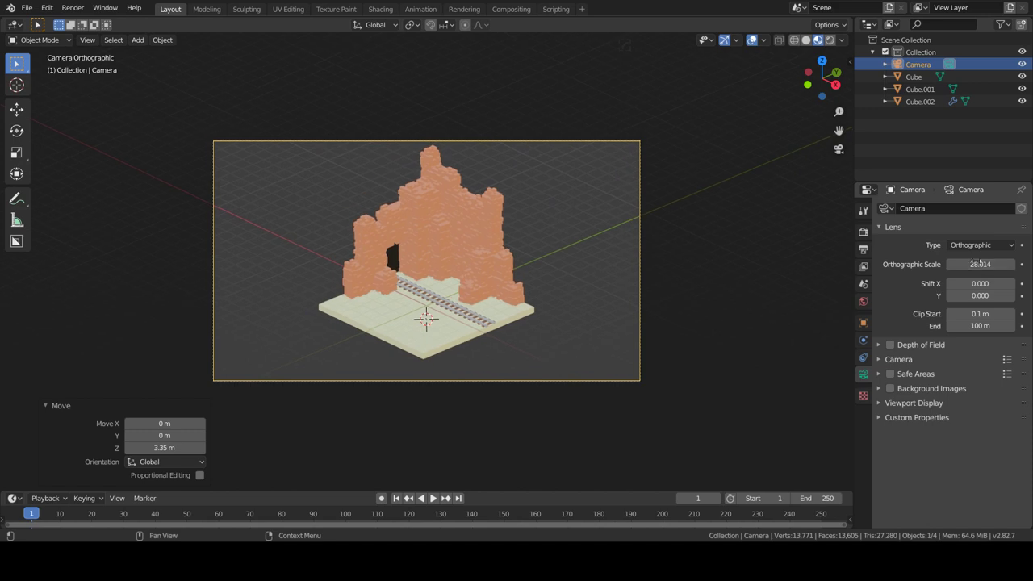
key(g)
key(z)
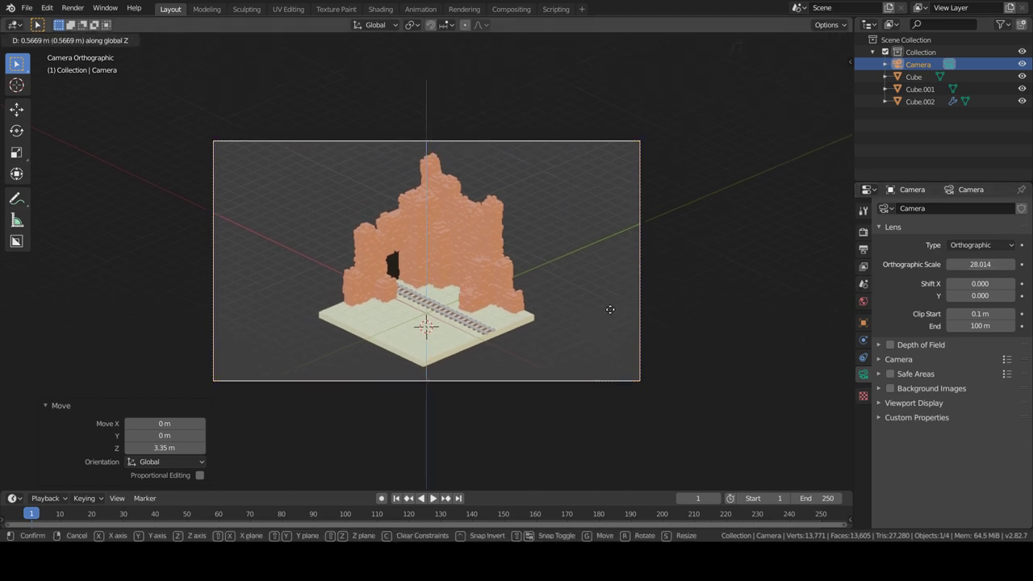
click(610, 309)
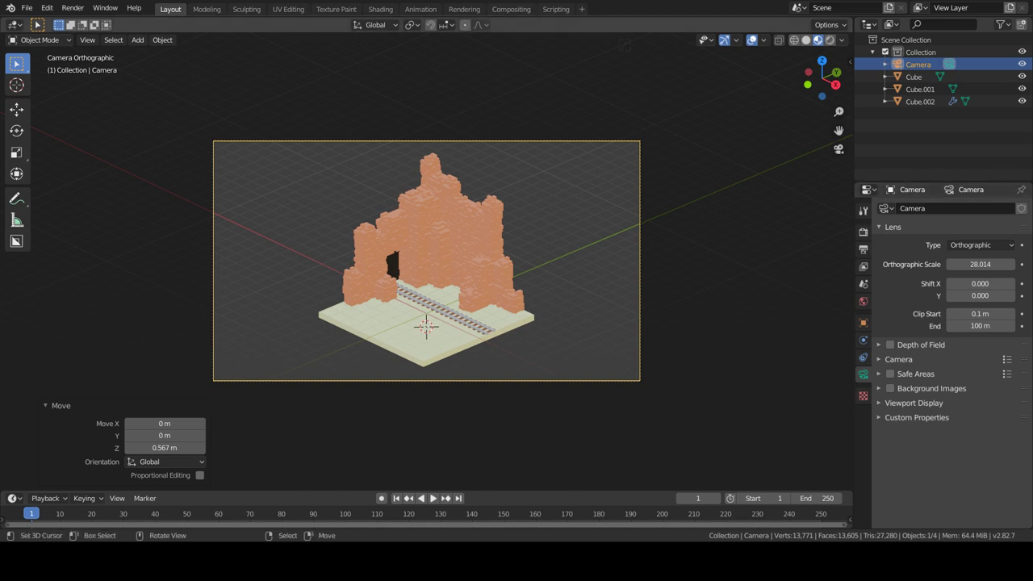
Drive the World colour with a Sky Texture node.
shift+right_click(706, 278)
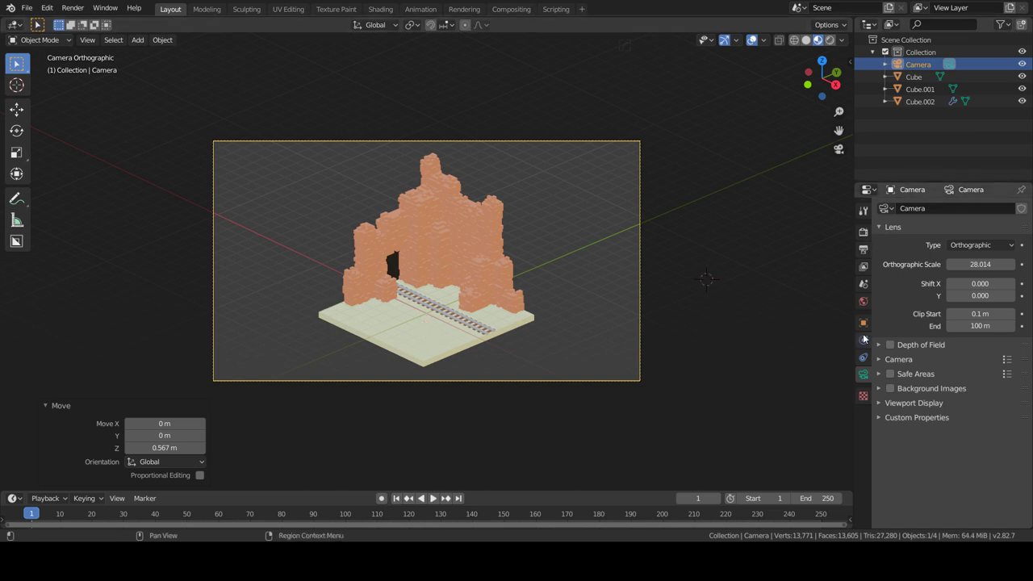
click(863, 301)
click(984, 287)
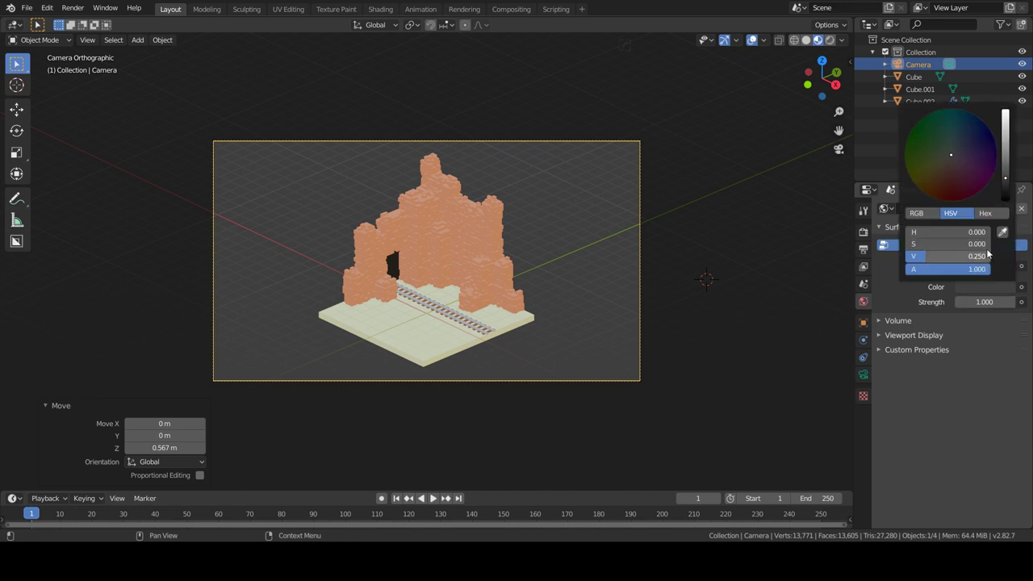
click(1020, 286)
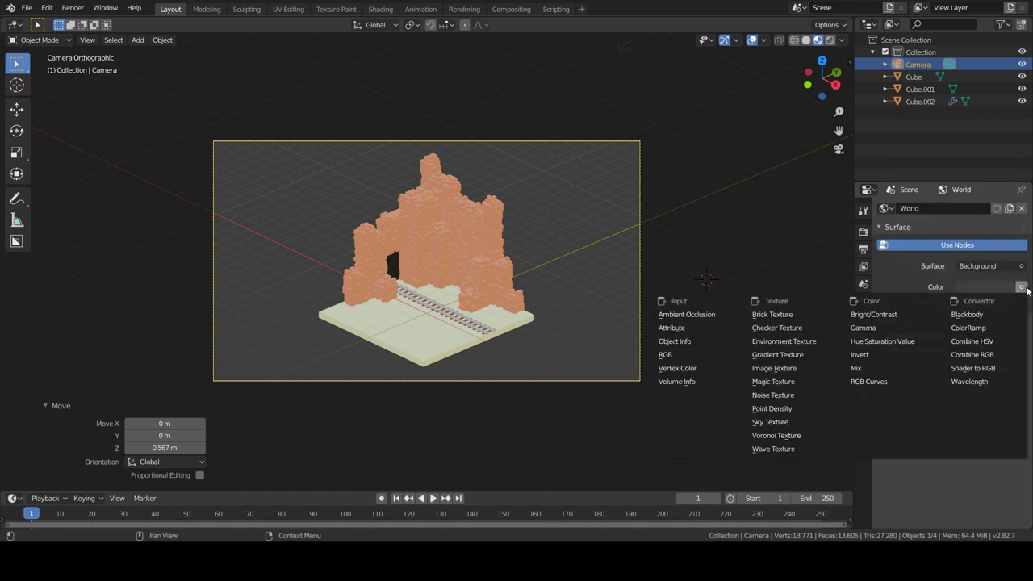
click(792, 422)
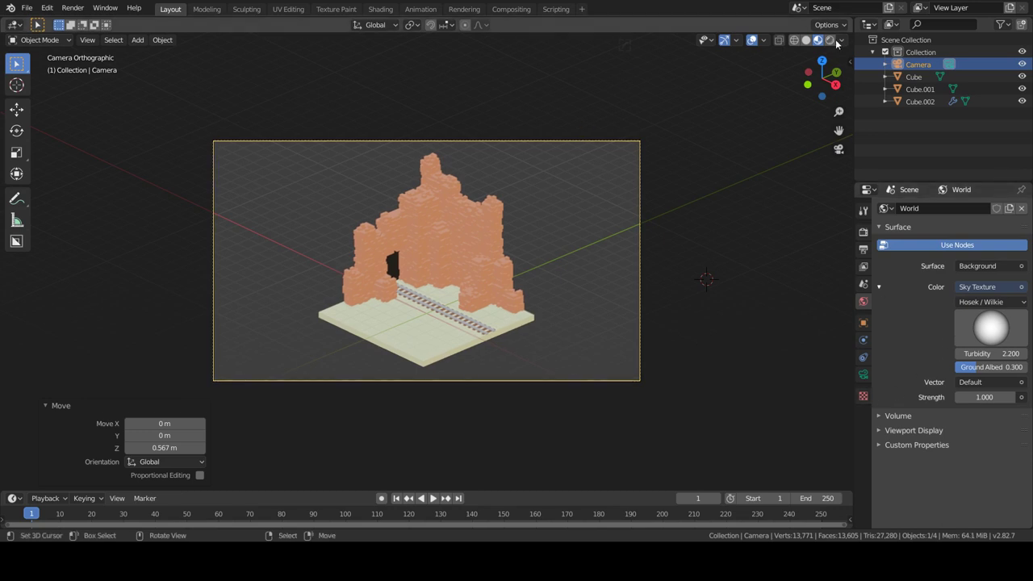
Preview in Rendered shading, adjust the sky's sun direction and lower world strength to 0.5.
click(830, 40)
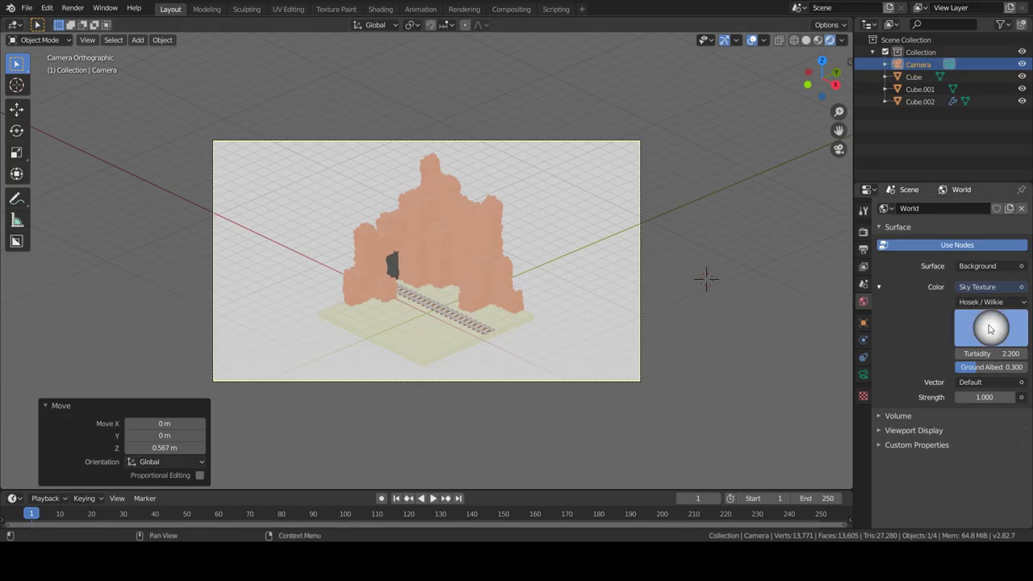
drag(990, 329, 992, 333)
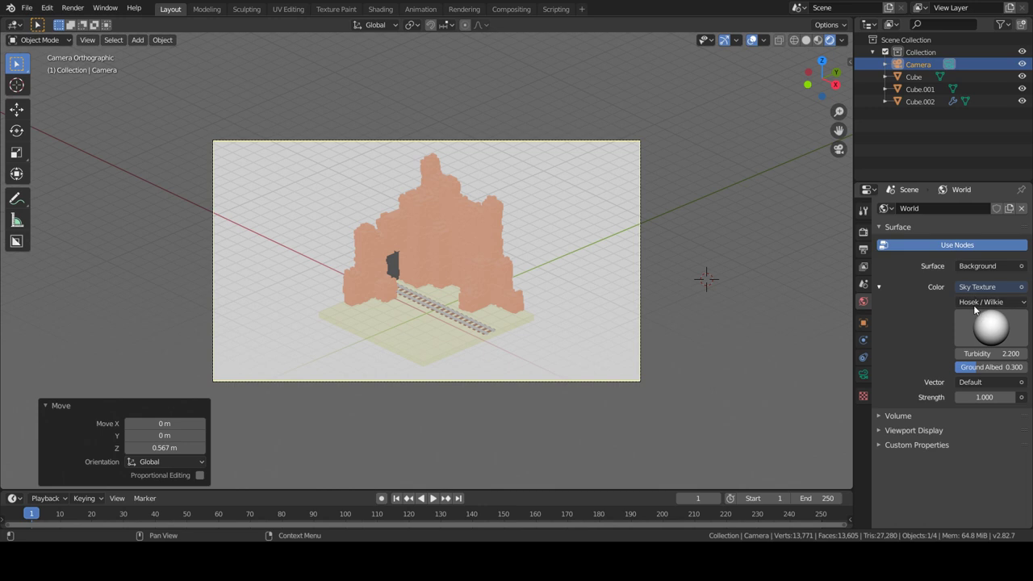
click(977, 287)
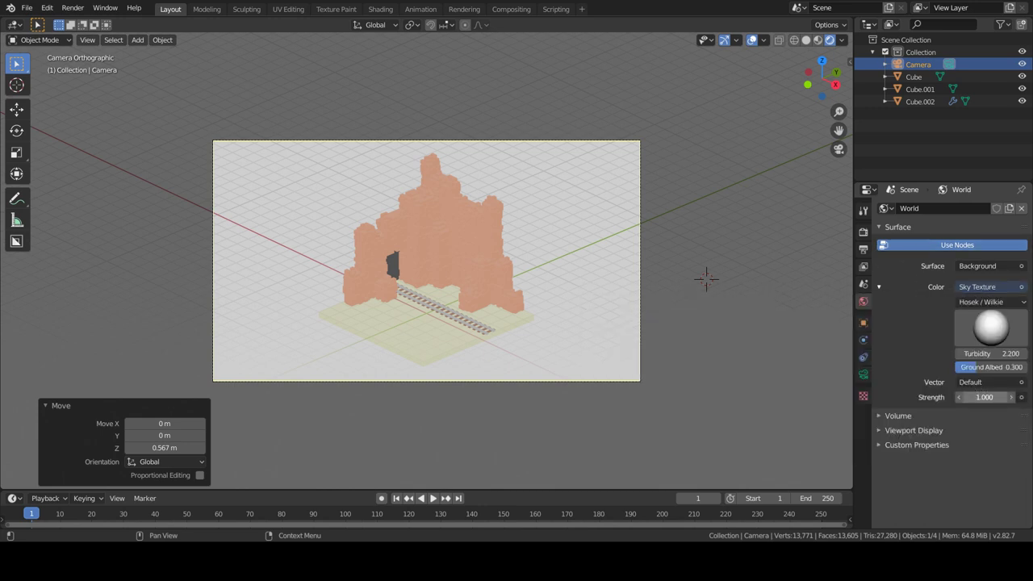
mouse_move(984, 397)
mouse_down()
mouse_move(964, 397)
mouse_move(1009, 396)
mouse_move(968, 397)
mouse_up()
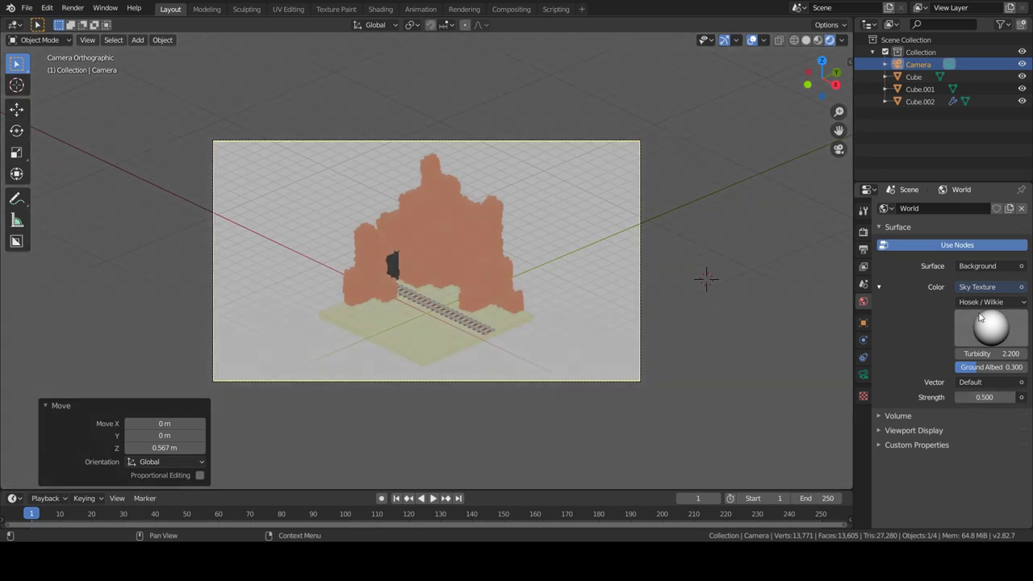
click(985, 289)
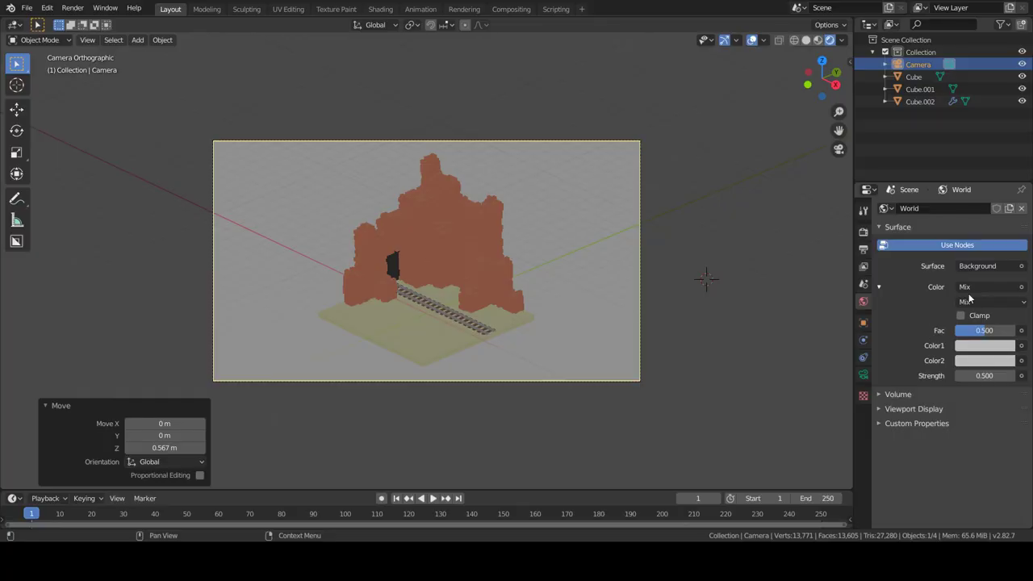
Set the World surface to a plain Background with a light-blue colour.
click(965, 288)
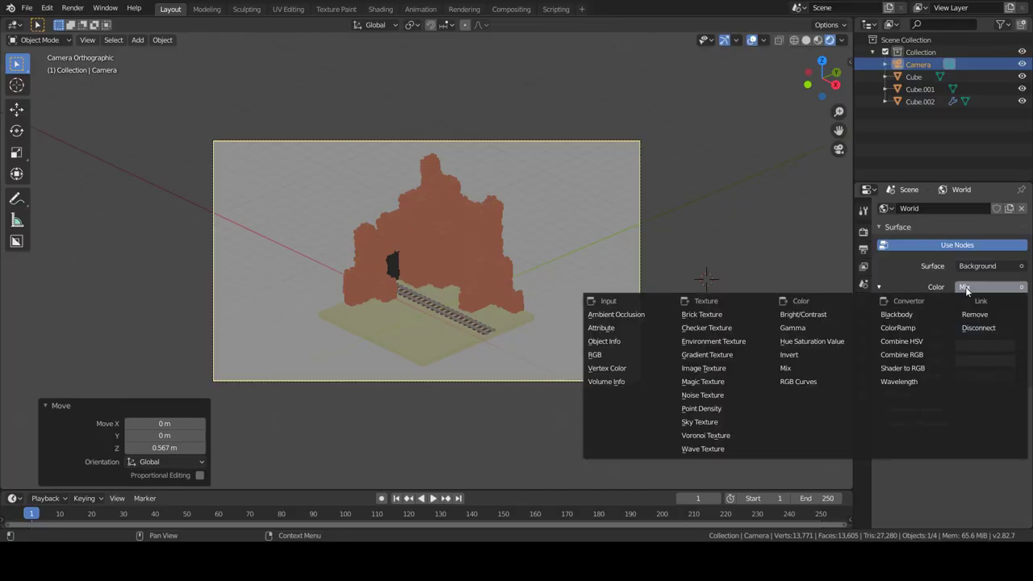
click(971, 266)
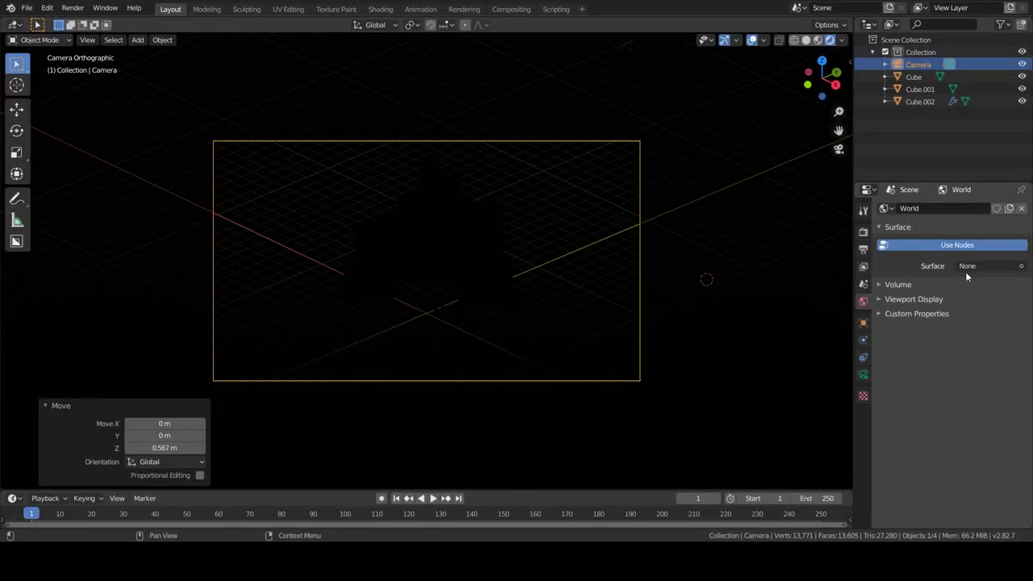
click(964, 269)
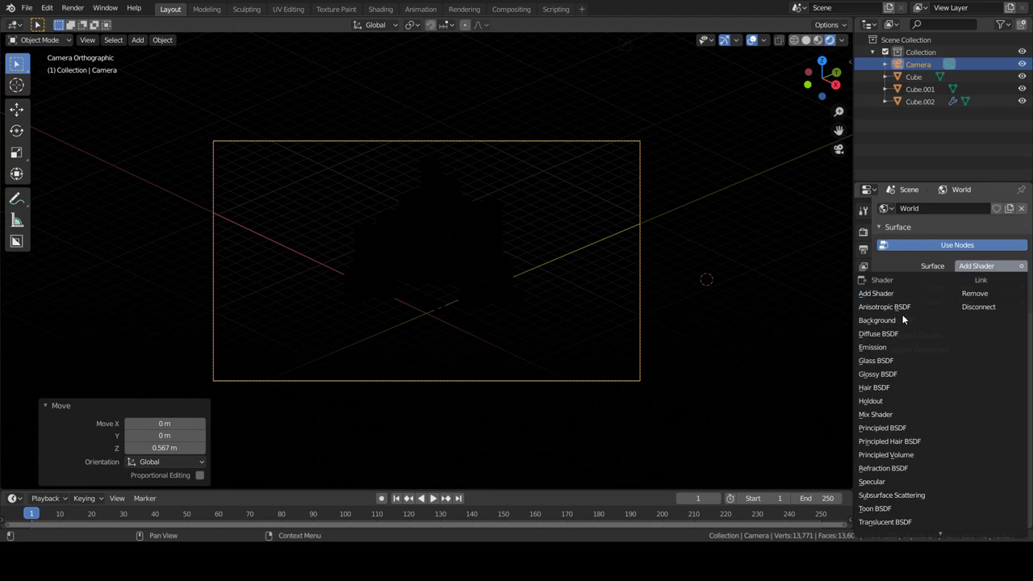
click(897, 319)
click(971, 288)
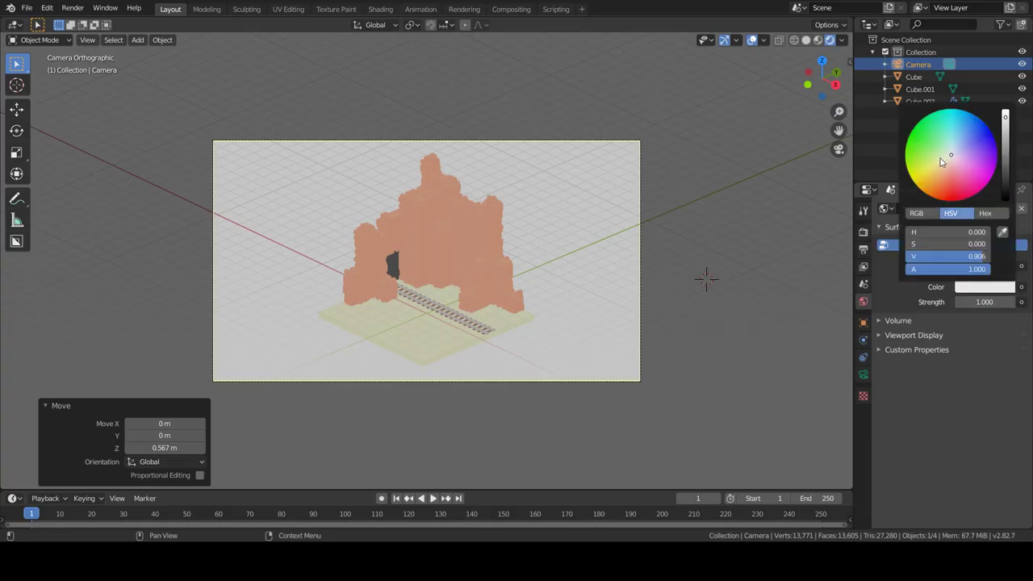
drag(952, 164, 959, 145)
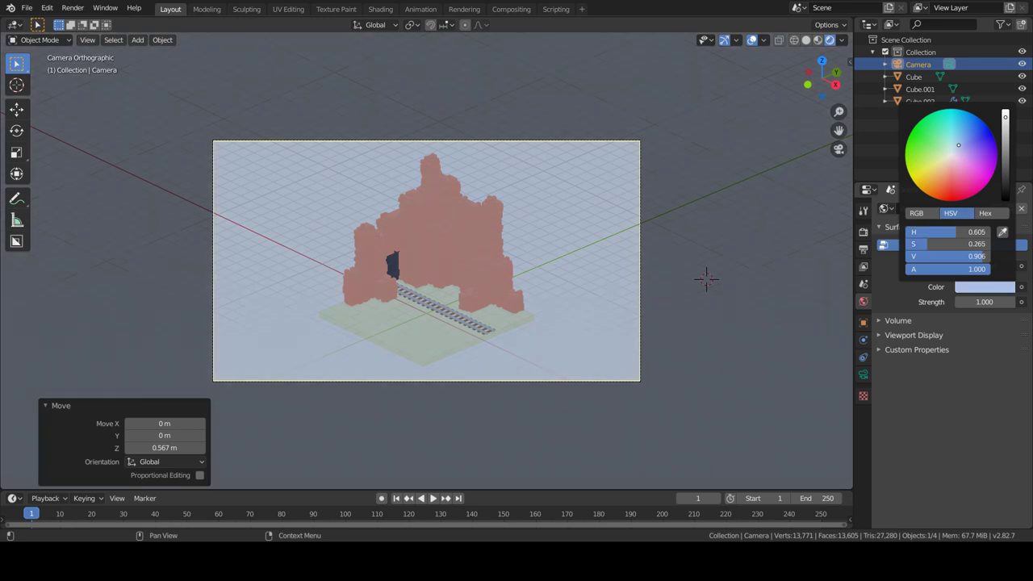
Set the world strength back to 1.0.
click(983, 301)
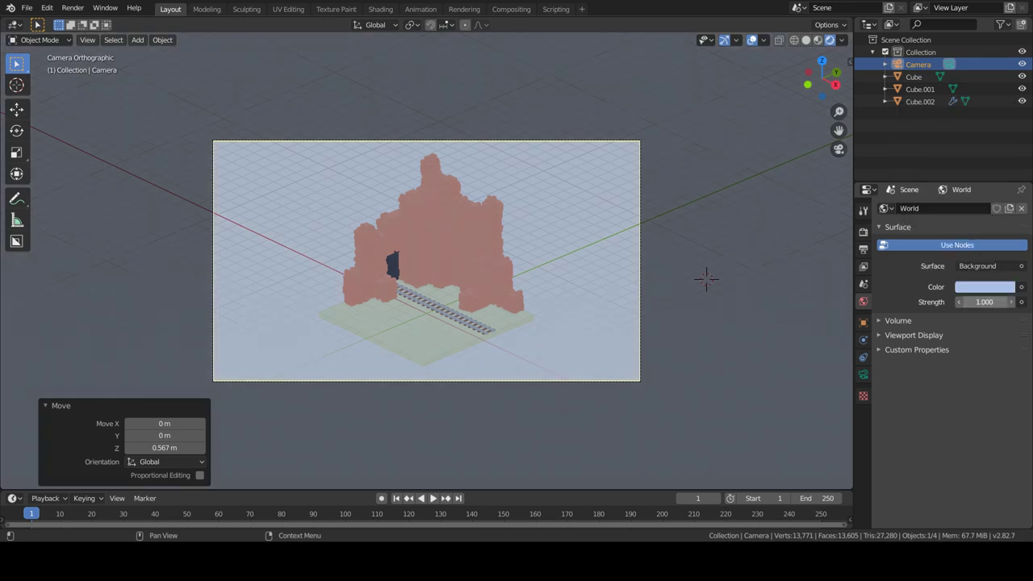
text(0.2)
key(Return)
drag(984, 302, 1000, 301)
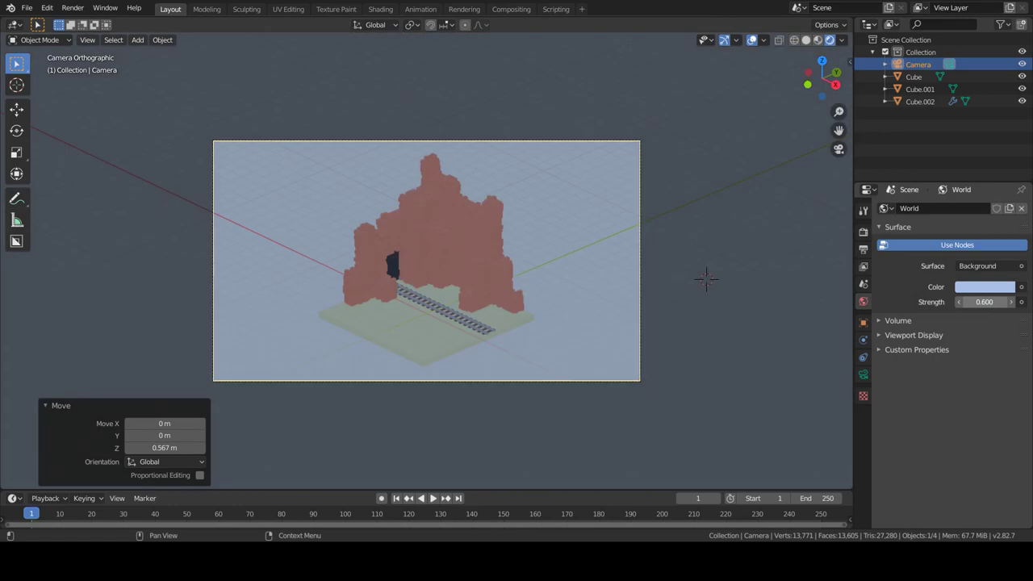
click(1012, 302)
click(1013, 301)
click(1013, 302)
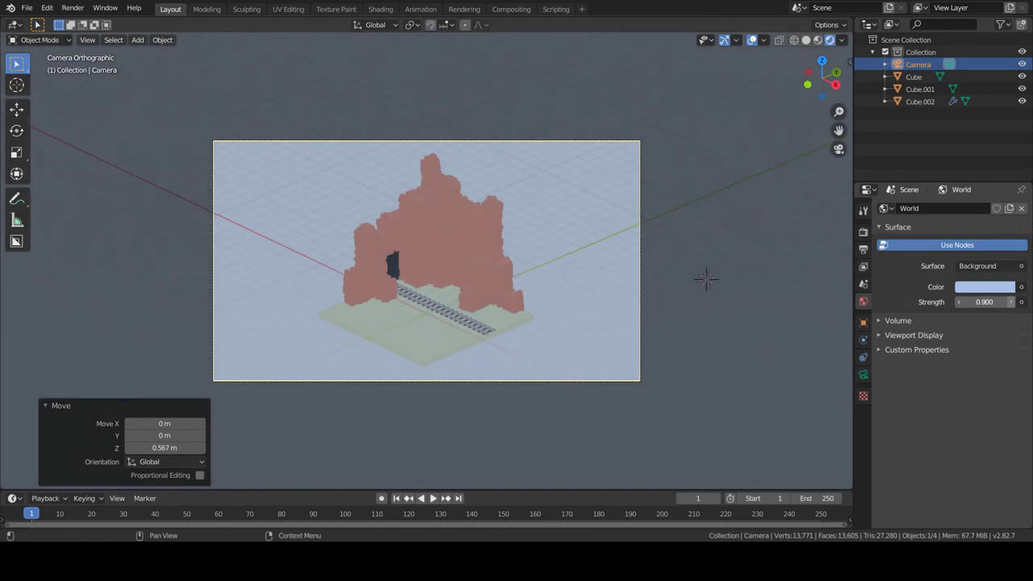
click(1013, 302)
Enable Ambient Occlusion in Render properties with a 0.51 m distance.
click(863, 231)
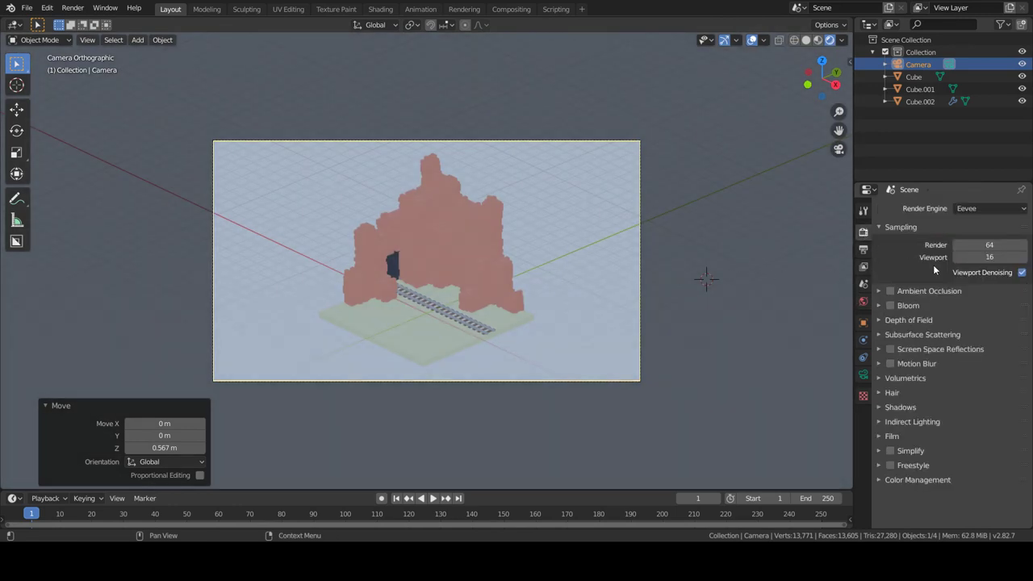
click(889, 291)
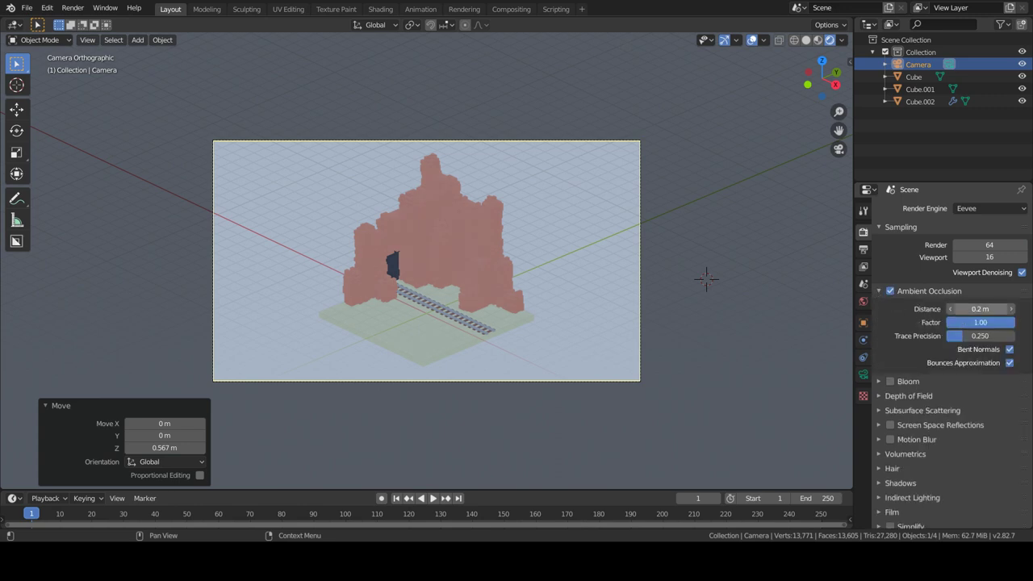
drag(980, 308, 1018, 309)
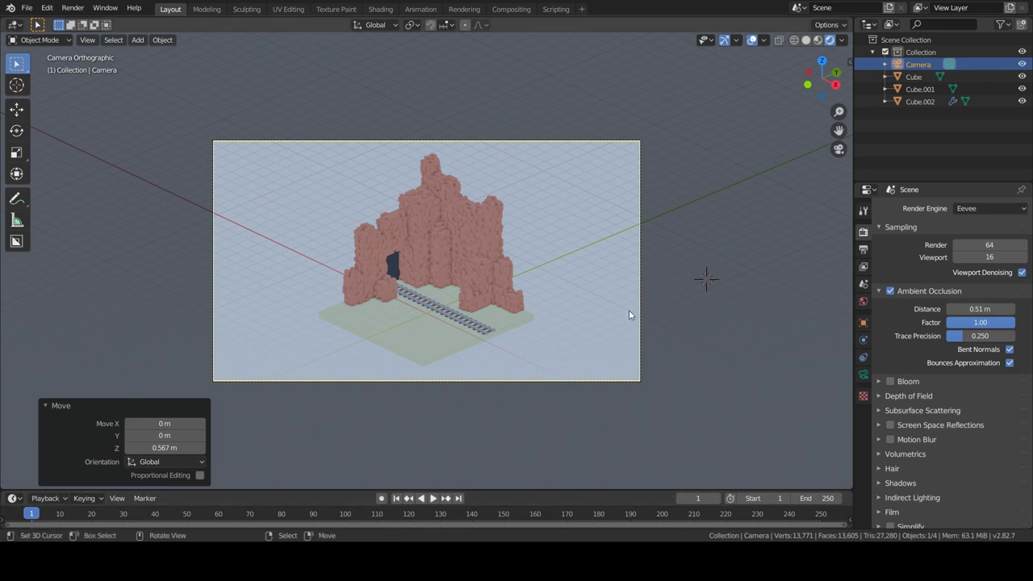
key(KP_0)
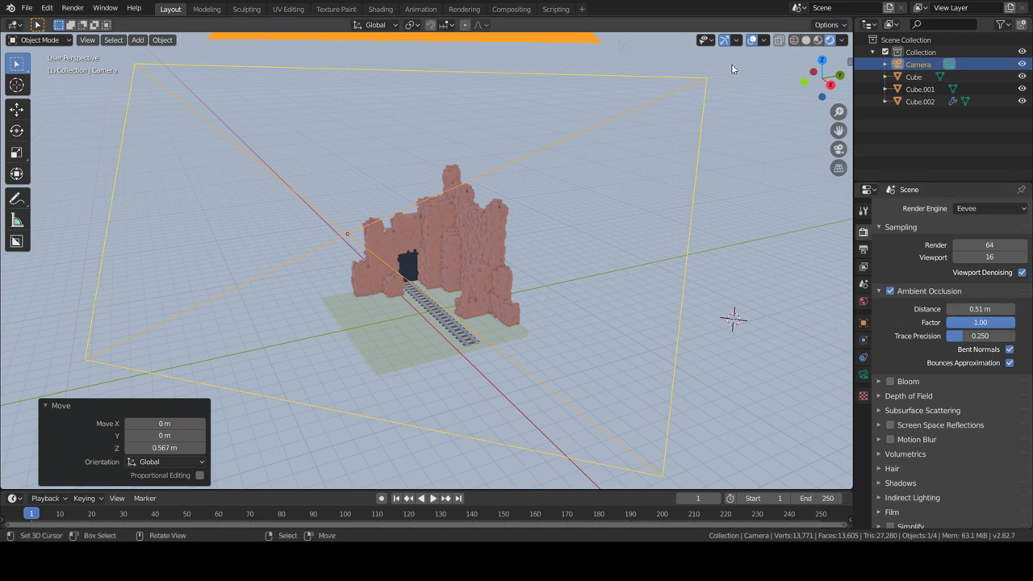
In solid shading, snap the 3D cursor to the world origin and add a plane there.
click(804, 39)
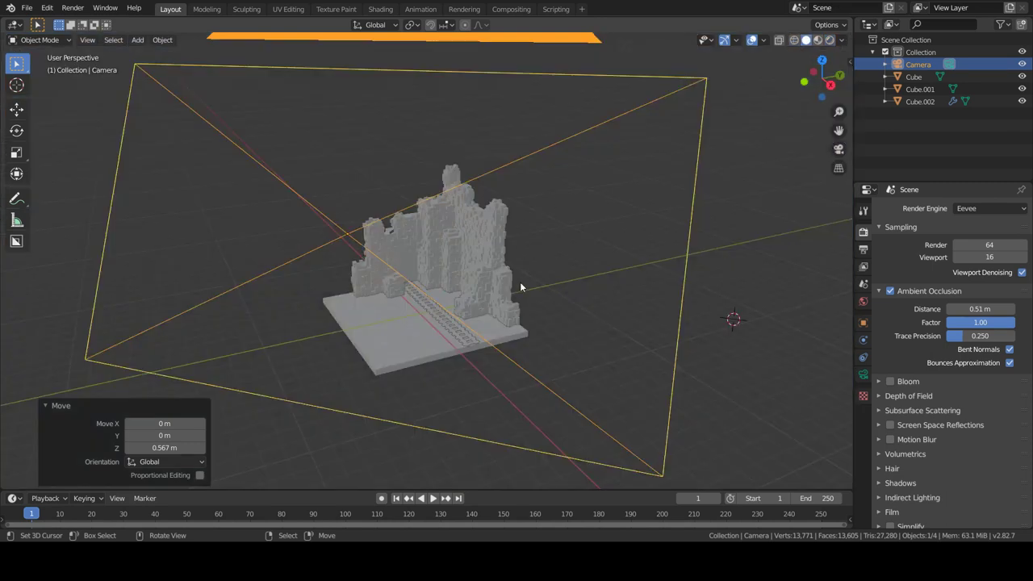
middle_drag(520, 286, 513, 321)
key(shift+s)
click(520, 392)
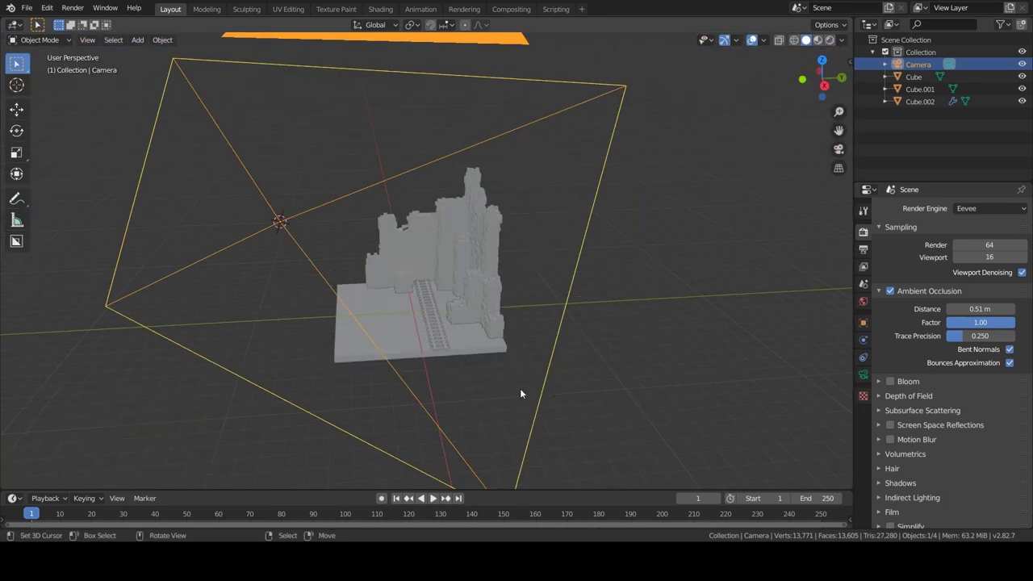
key(shift+s)
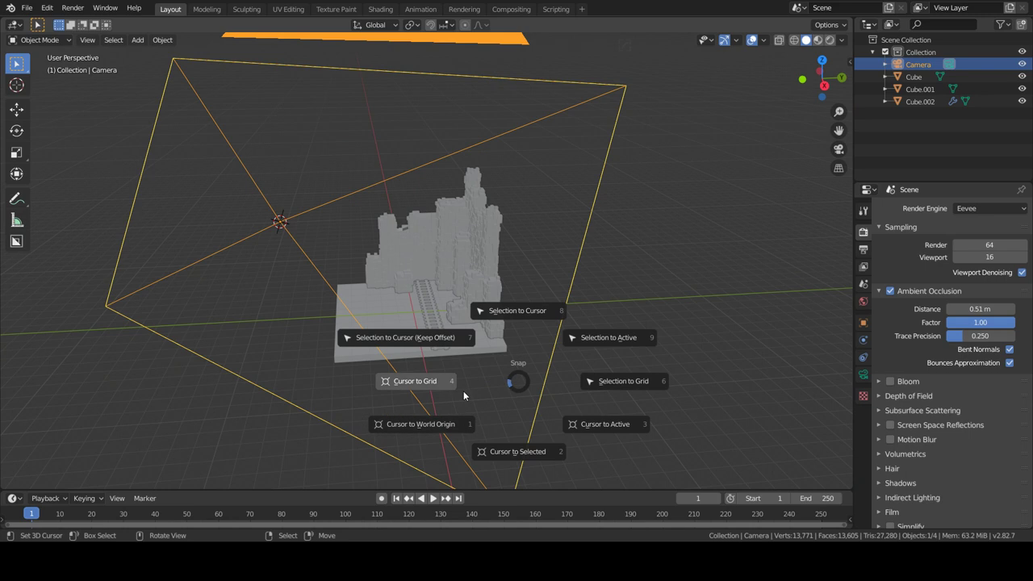
click(460, 412)
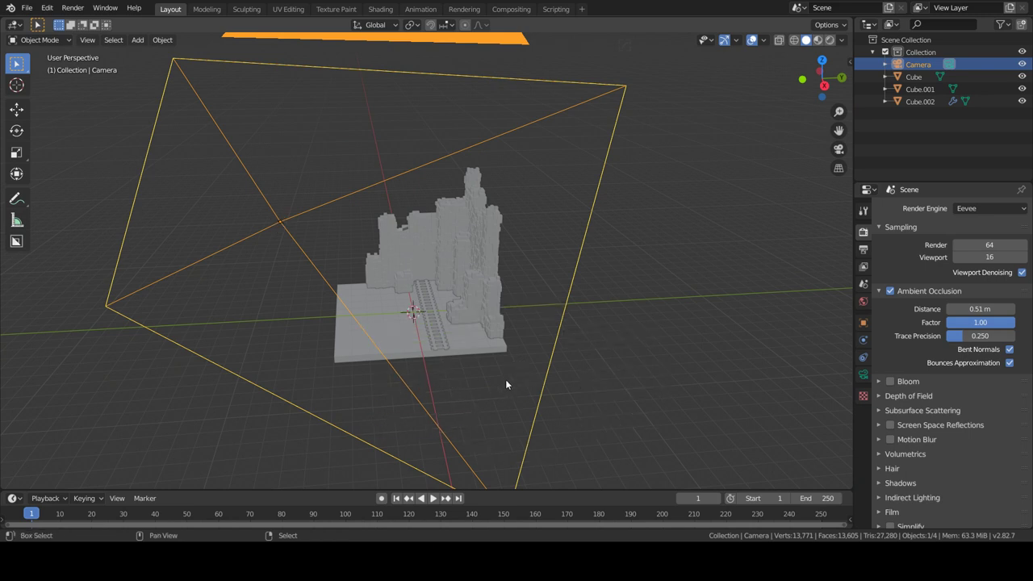
key(shift+a)
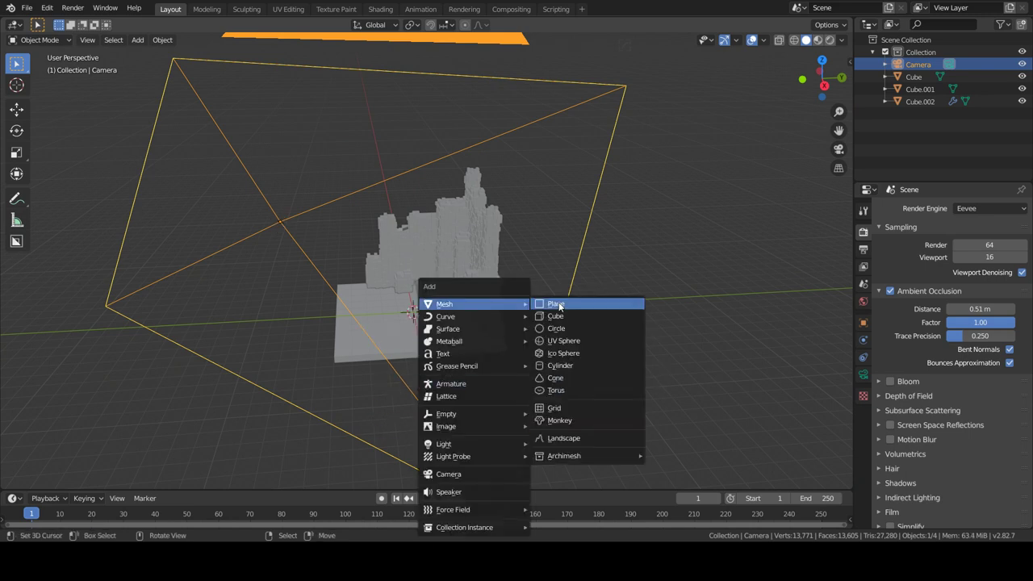
click(554, 303)
Lower the plane 0.5 m, scale it by 37.5, and return to camera view.
mouse_move(559, 302)
middle_down()
mouse_move(545, 305)
mouse_move(550, 287)
mouse_move(479, 104)
middle_up()
click(431, 25)
key(g)
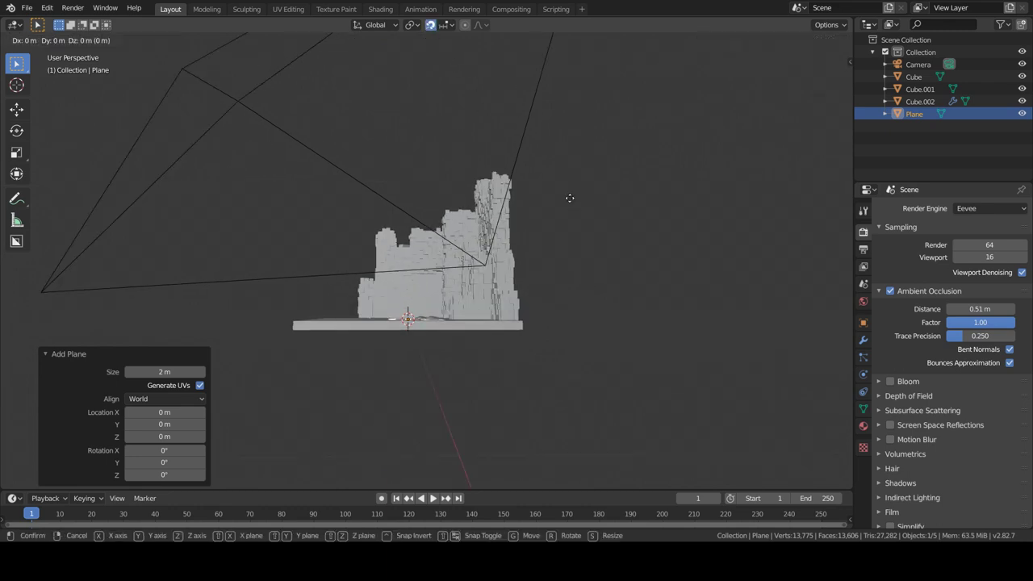
key(z)
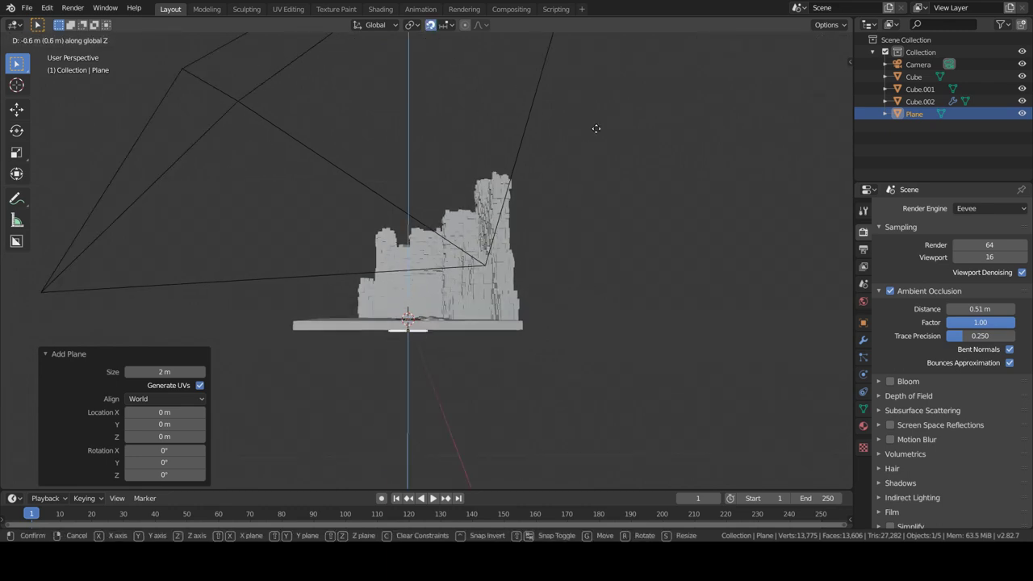
click(600, 117)
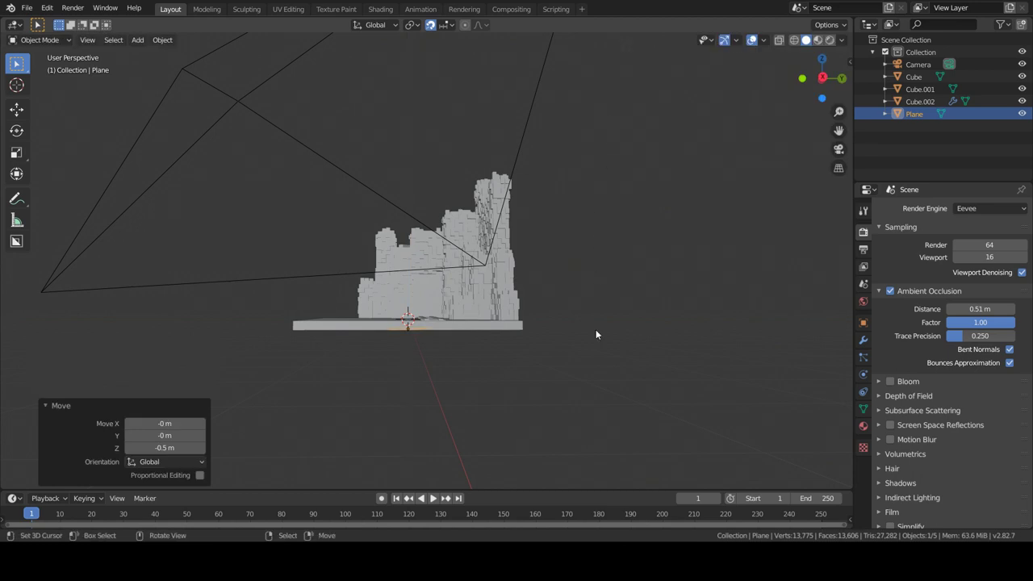
middle_drag(595, 329, 624, 367)
text(s37.5)
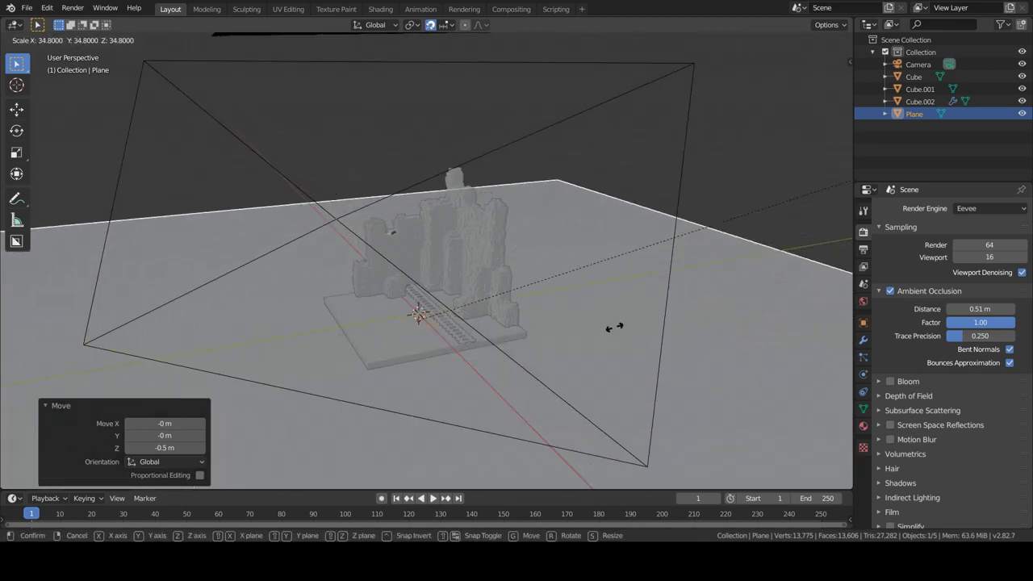
key(Return)
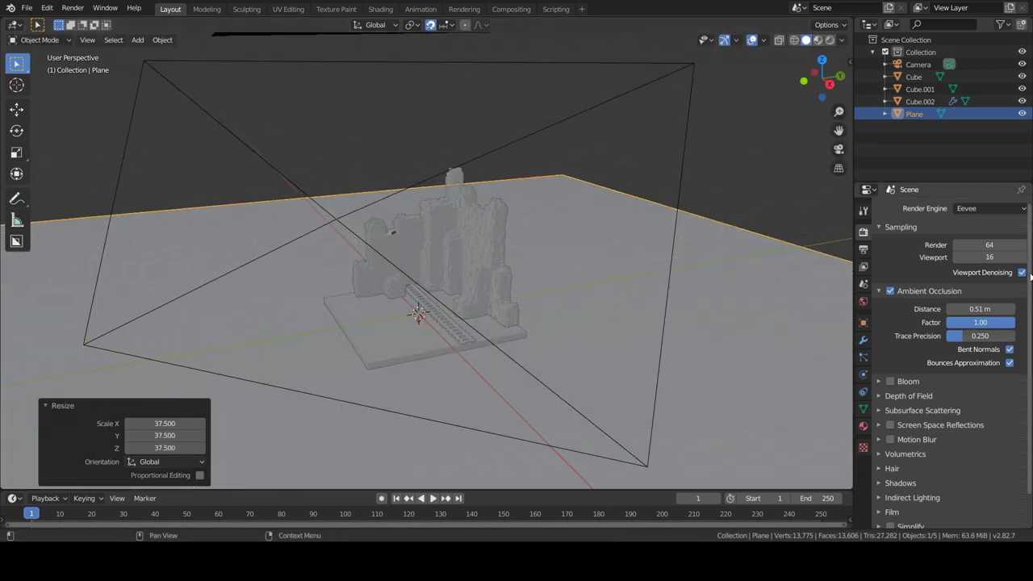
middle_drag(847, 247, 624, 406)
key(KP_0)
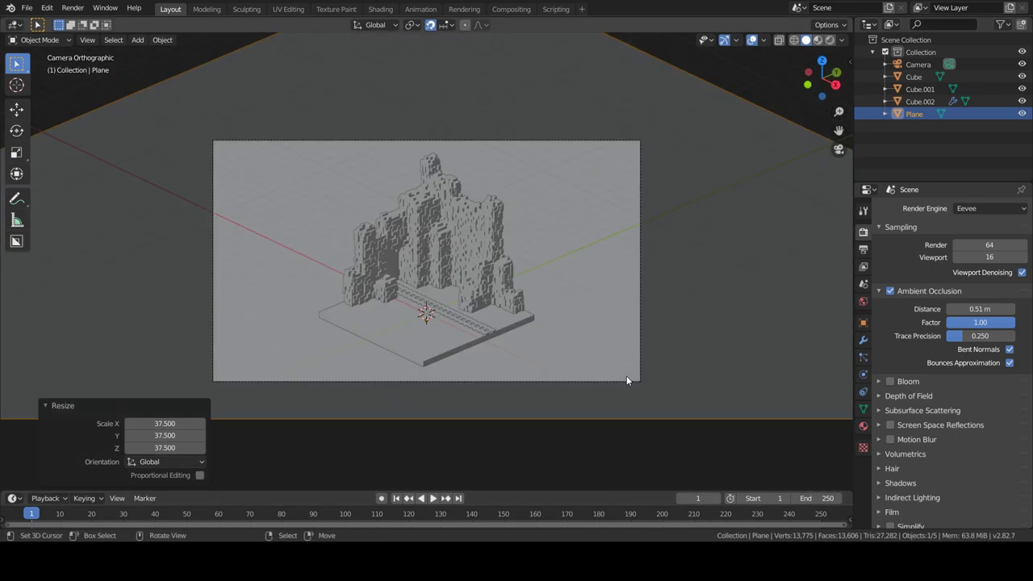
Give the ground plane's material a saturated blue base colour.
click(862, 425)
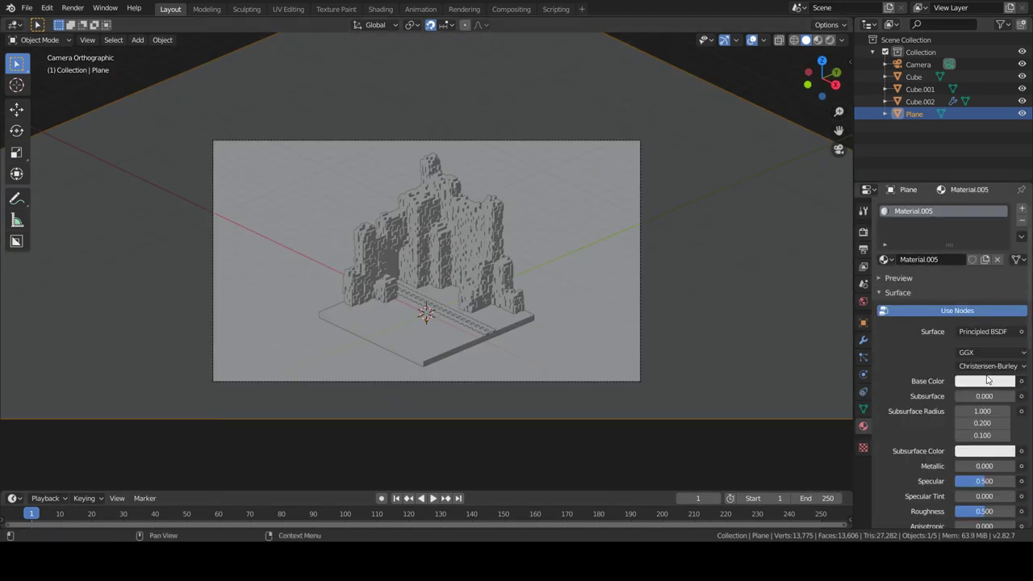
click(984, 387)
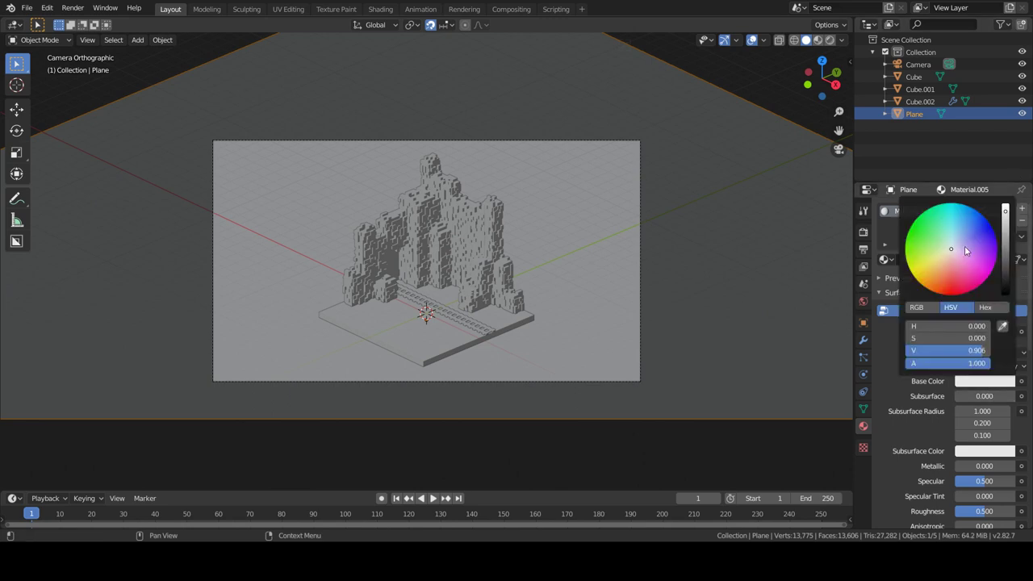
drag(956, 228, 969, 224)
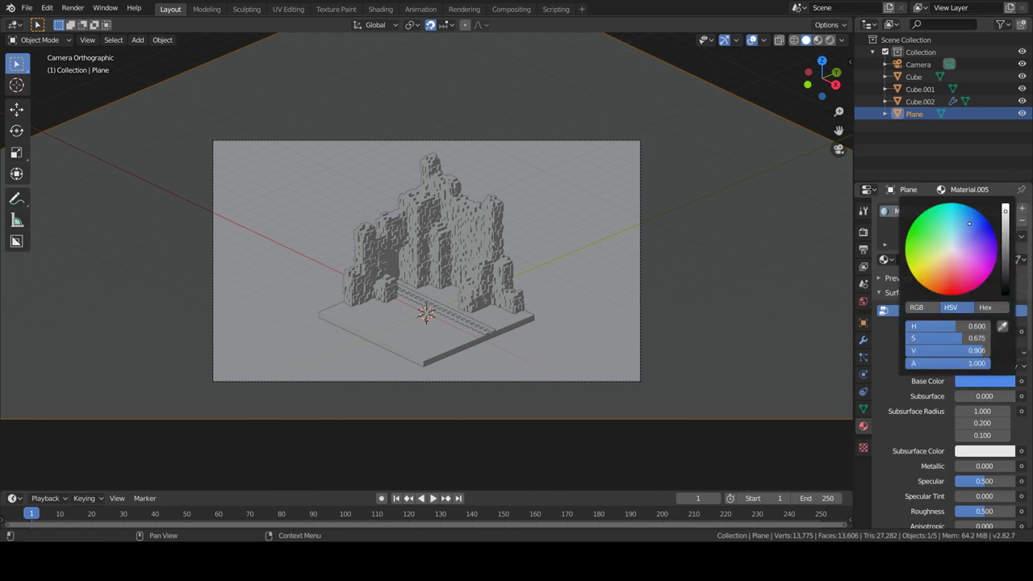
drag(963, 338, 980, 338)
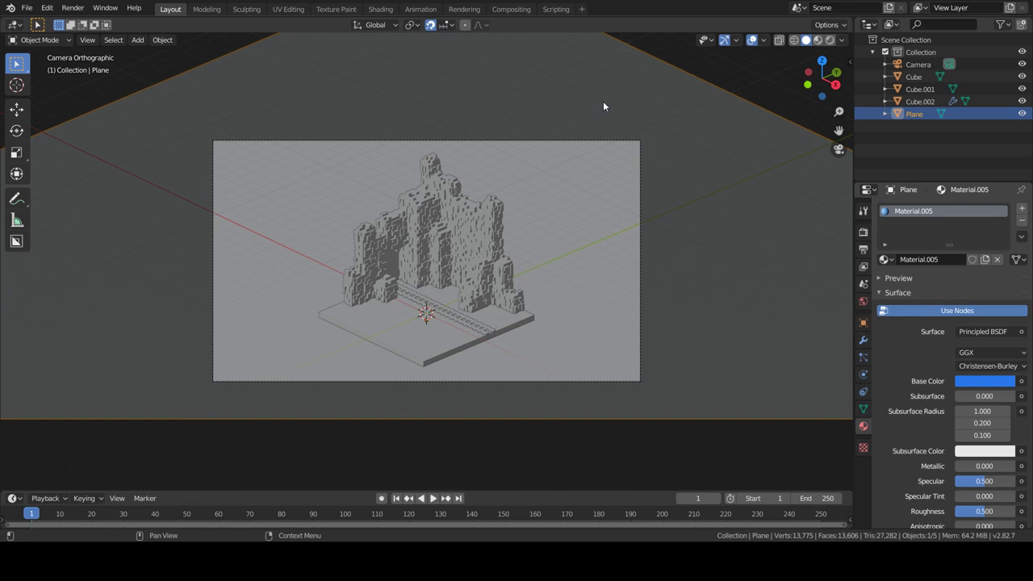
Switch to Rendered shading and adjust the world background colour.
click(817, 40)
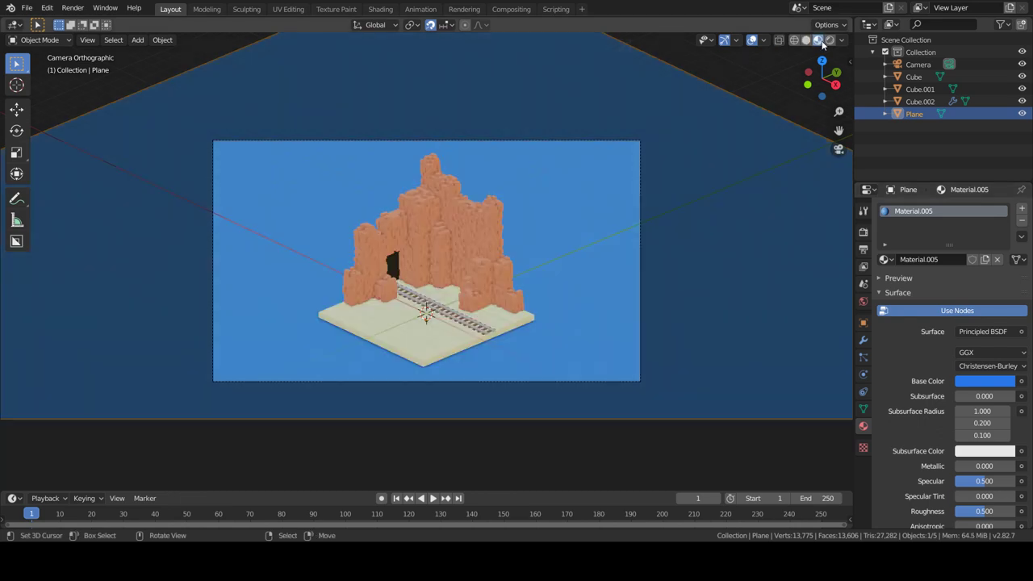
click(829, 40)
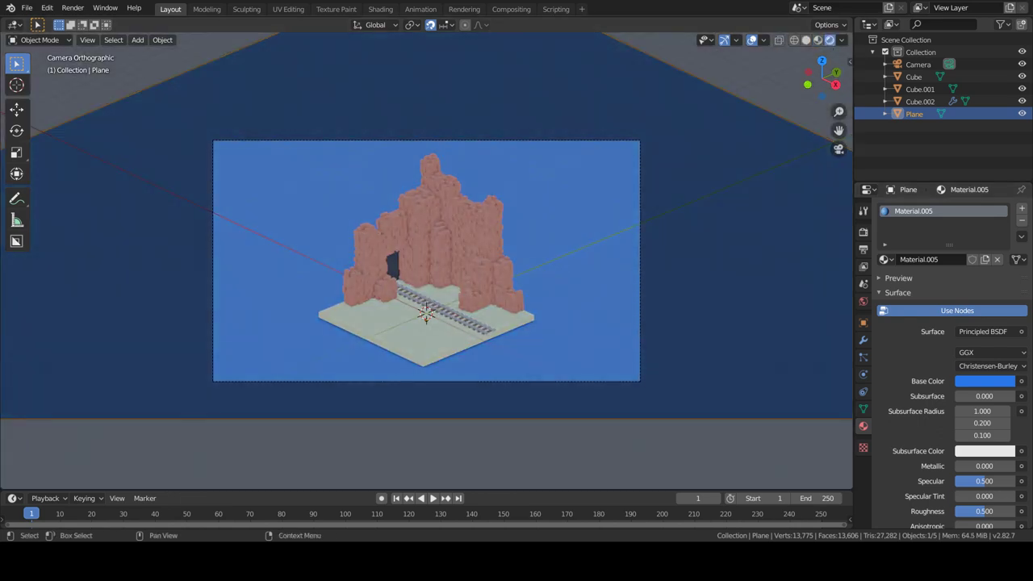
click(862, 300)
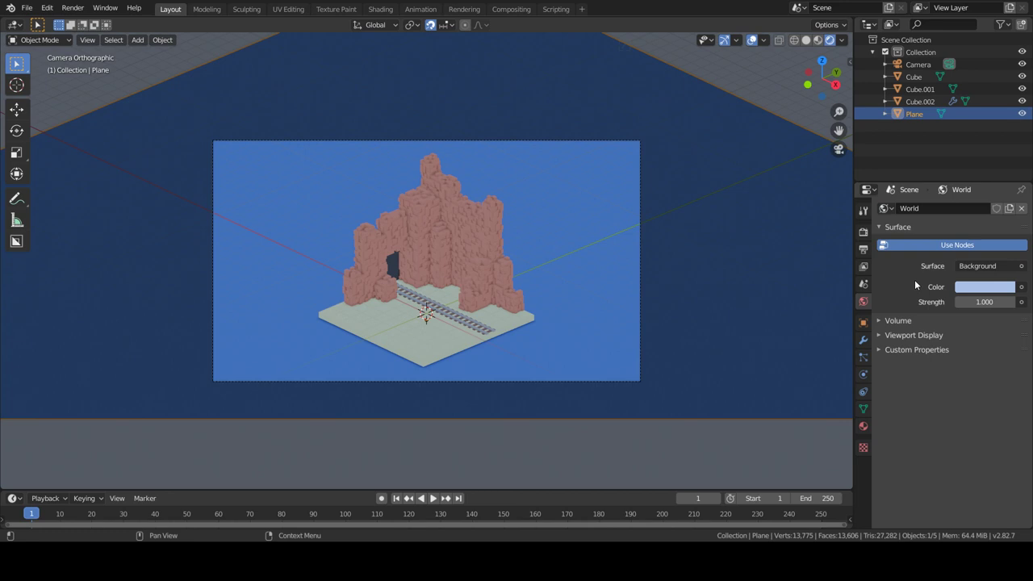
click(968, 288)
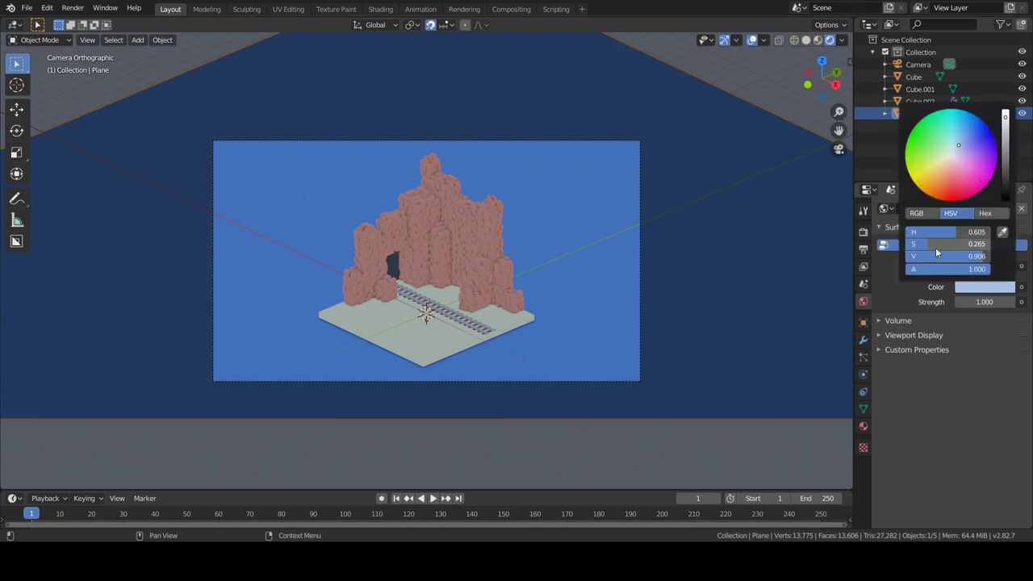
mouse_move(935, 247)
mouse_down()
mouse_move(993, 247)
mouse_move(915, 244)
mouse_up()
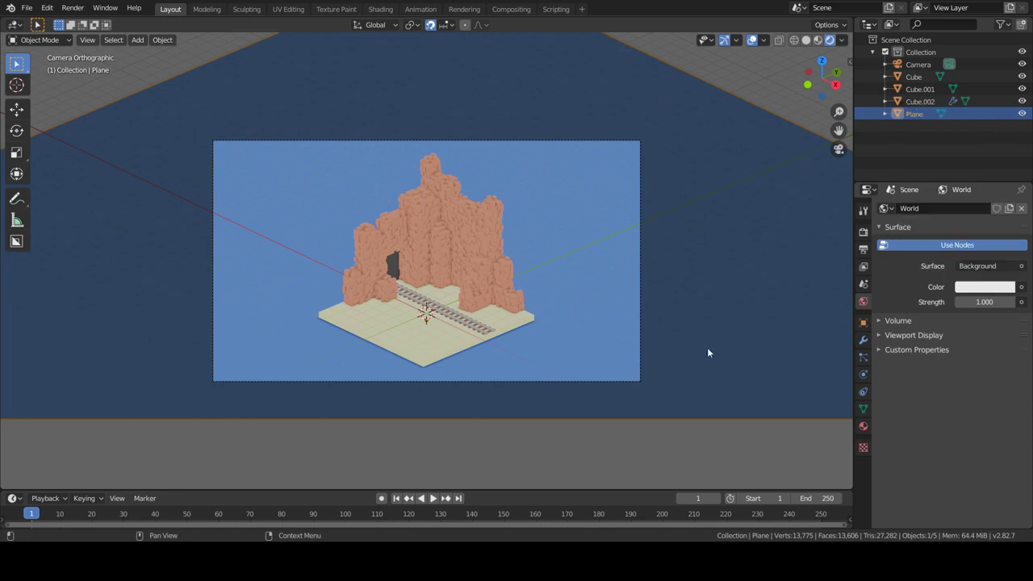
Place the 3D cursor off to the side and add a Sun light there.
scroll(652, 360, up, 2)
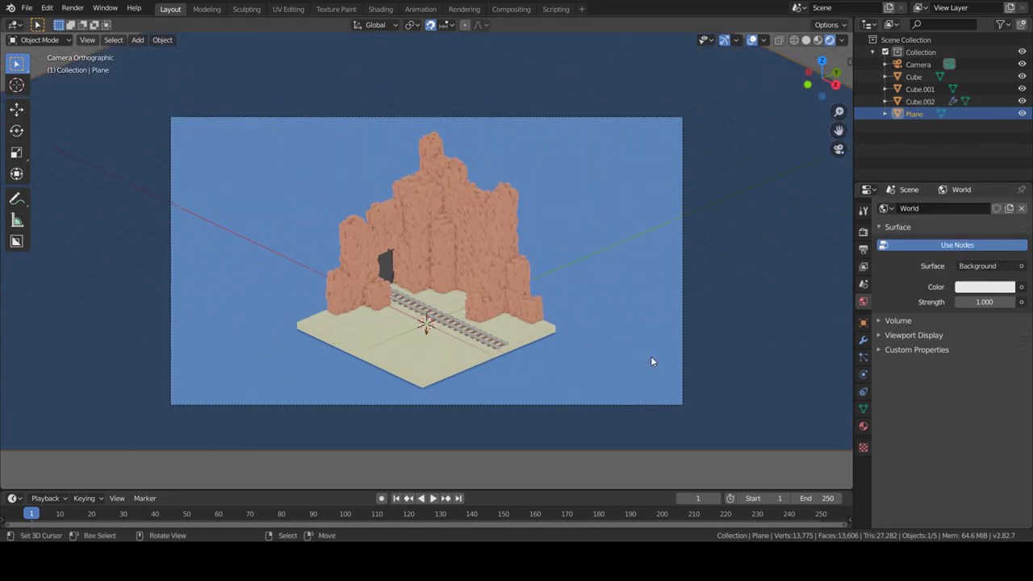
scroll(652, 360, up, 3)
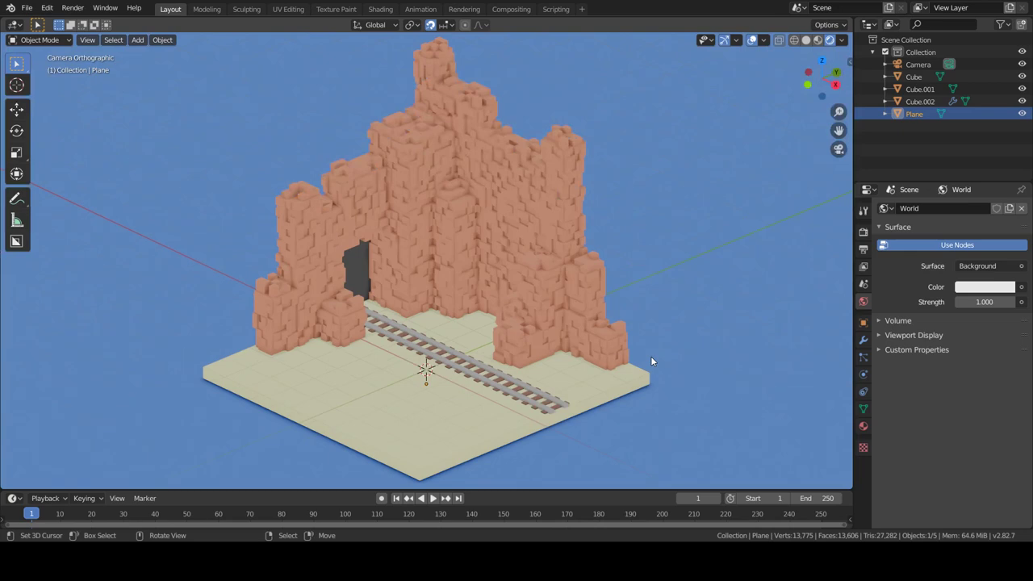
scroll(678, 346, down, 1)
scroll(675, 340, down, 1)
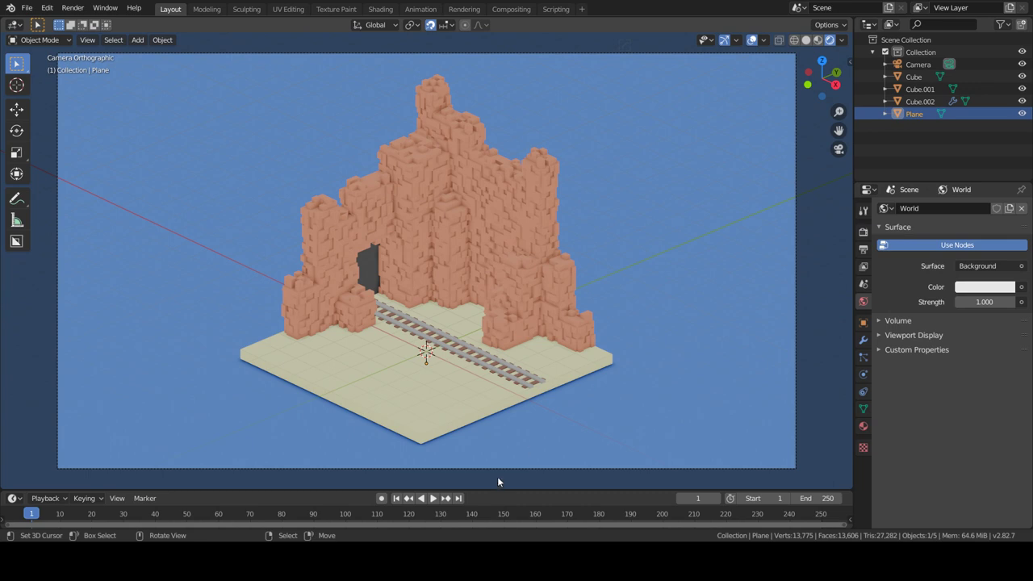
click(841, 429)
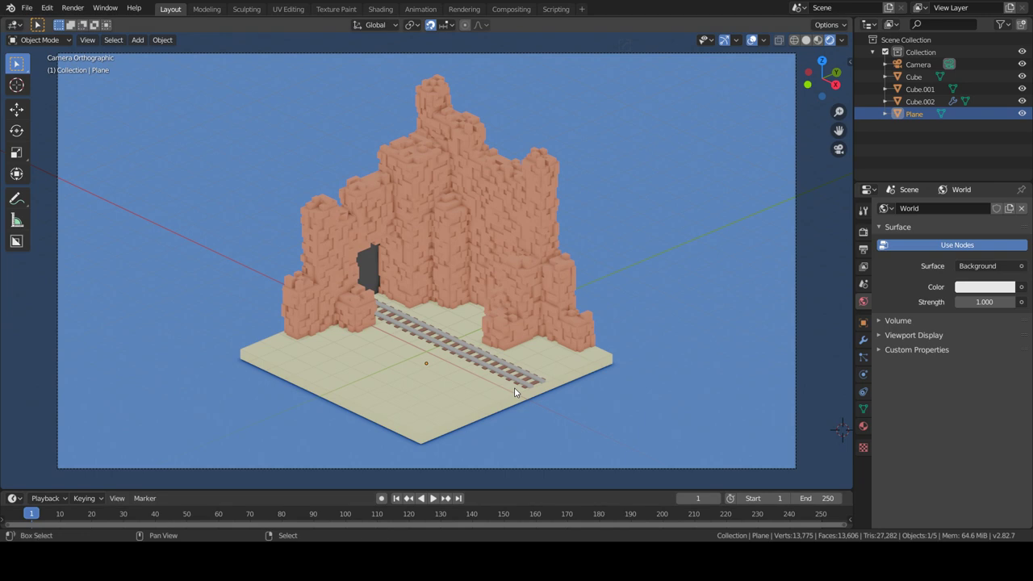
key(shift+s)
key(Escape)
key(shift+a)
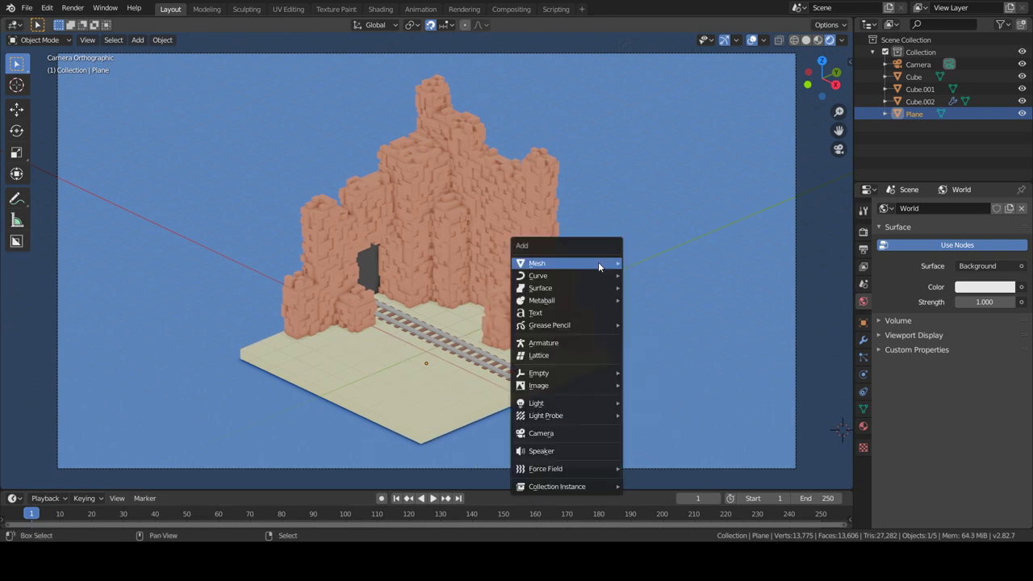
mouse_move(536, 403)
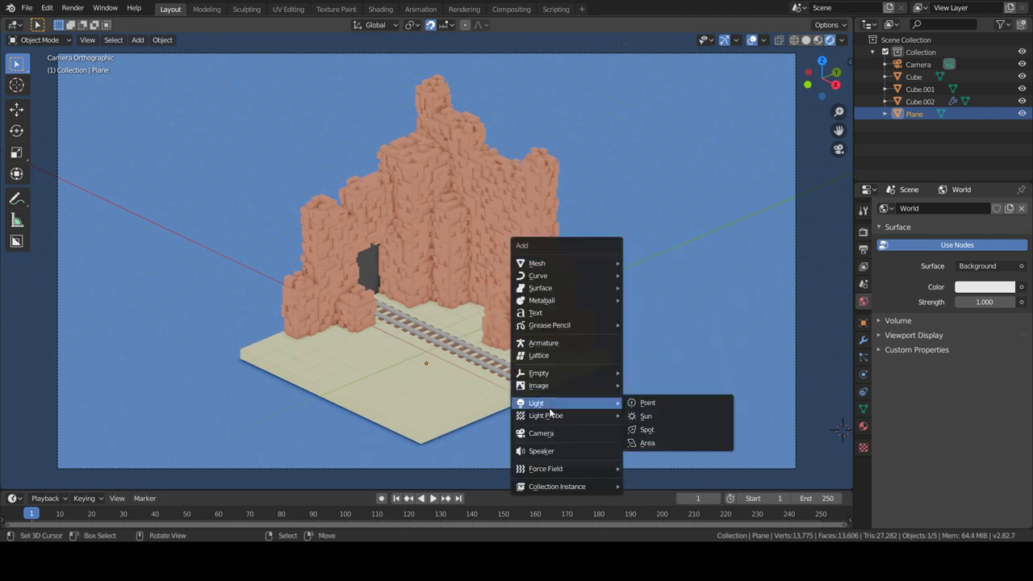
click(663, 416)
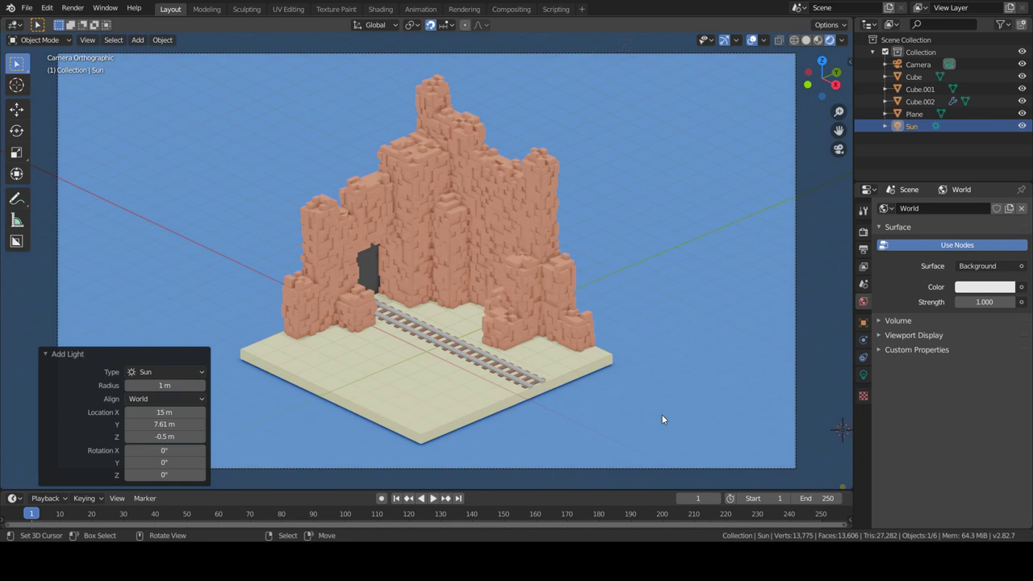
Raise the Sun 12 m, tilt it 50° about X, and move it upper left.
key(g)
key(z)
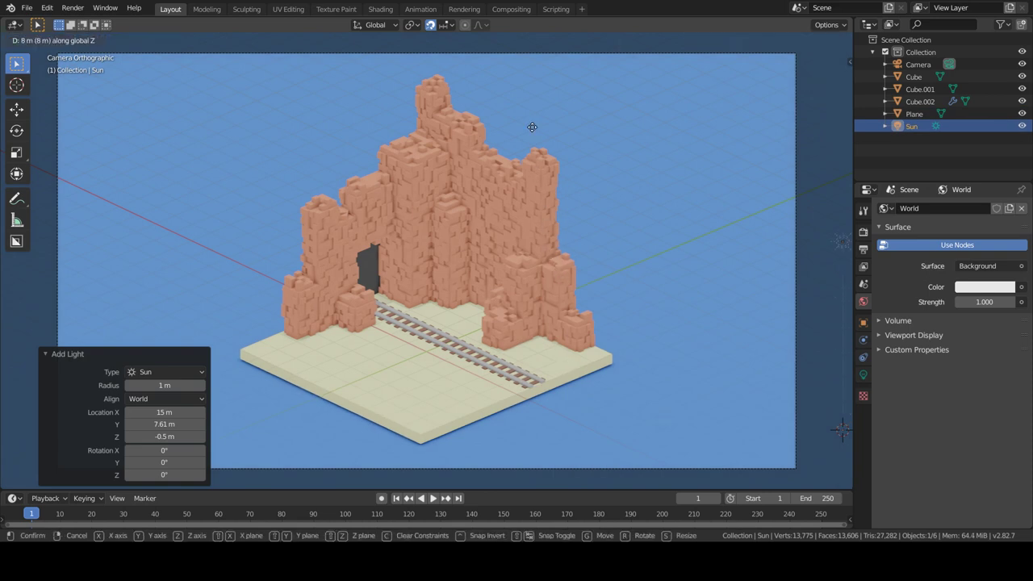
click(532, 57)
scroll(567, 392, down, 2)
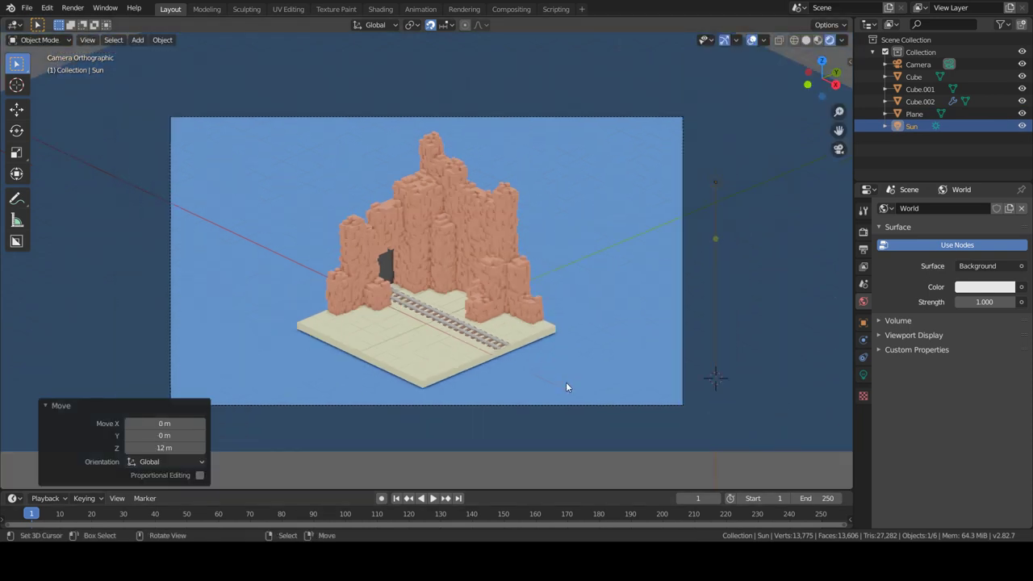
key(r)
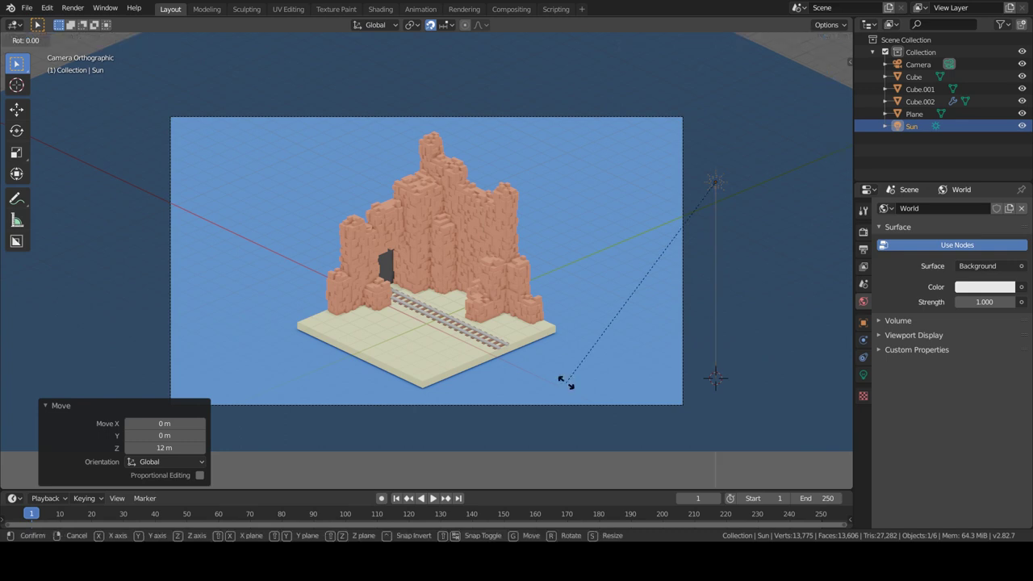
key(x)
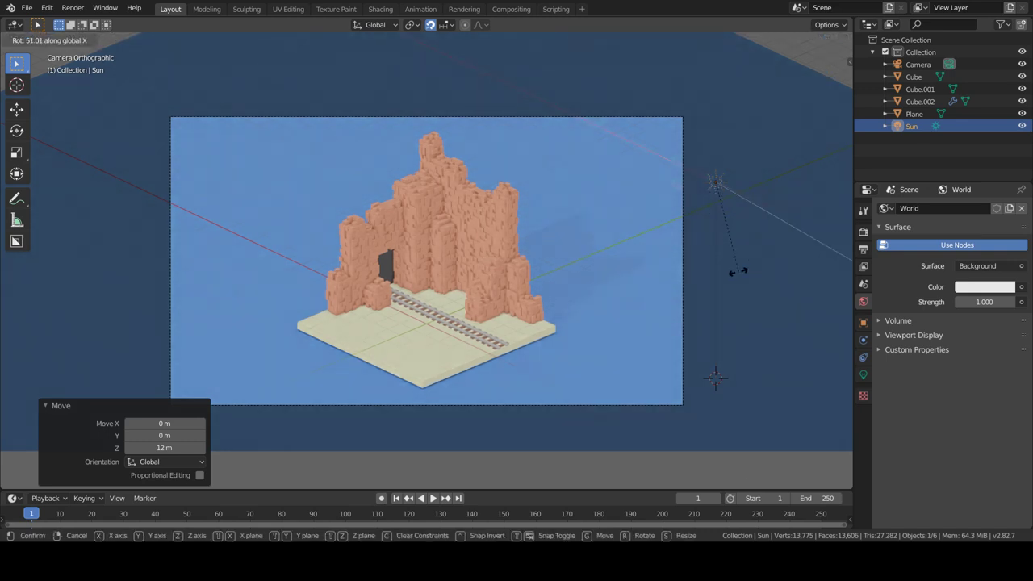
click(737, 277)
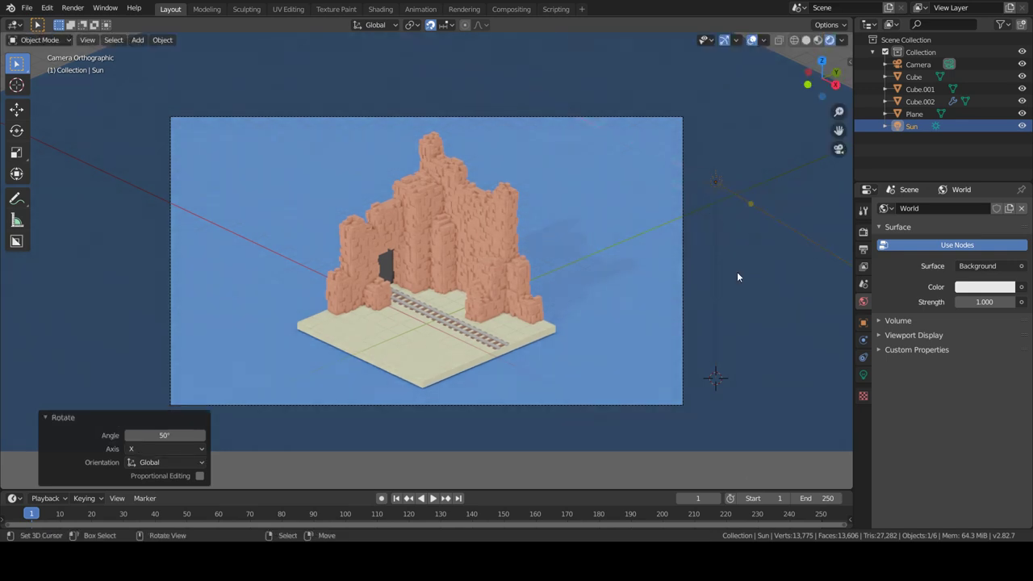
key(g)
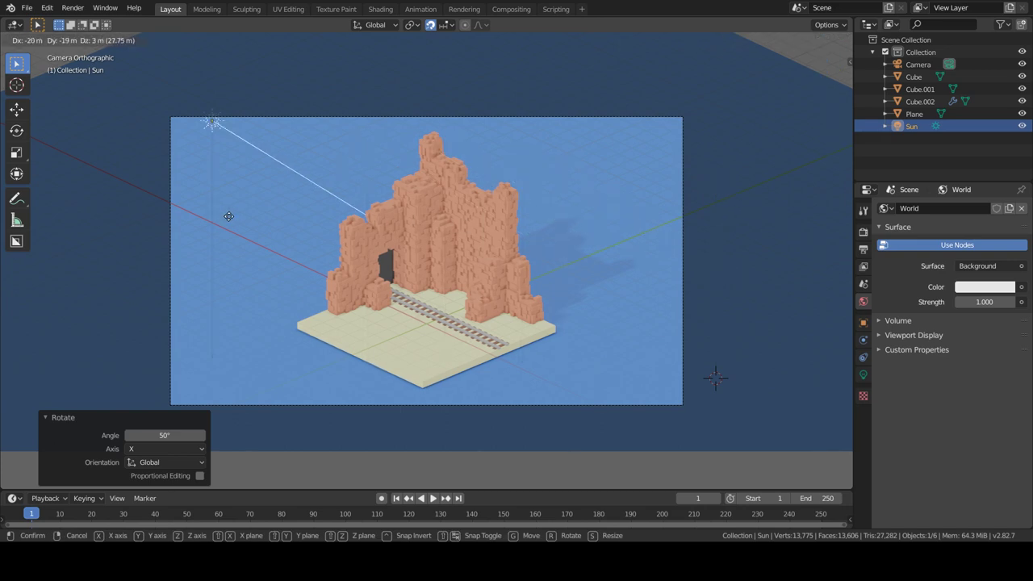
click(279, 226)
Adjust the world lighting strength and set the Sun's strength to 2.72.
mouse_move(968, 302)
mouse_down()
mouse_move(988, 302)
mouse_move(960, 301)
mouse_move(976, 302)
mouse_up()
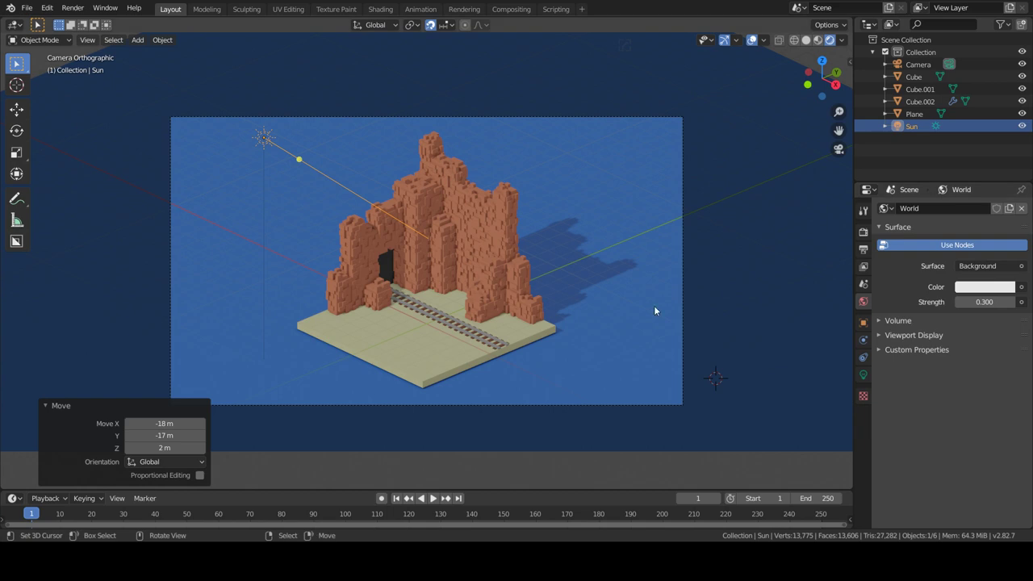
click(263, 138)
click(263, 138)
click(864, 374)
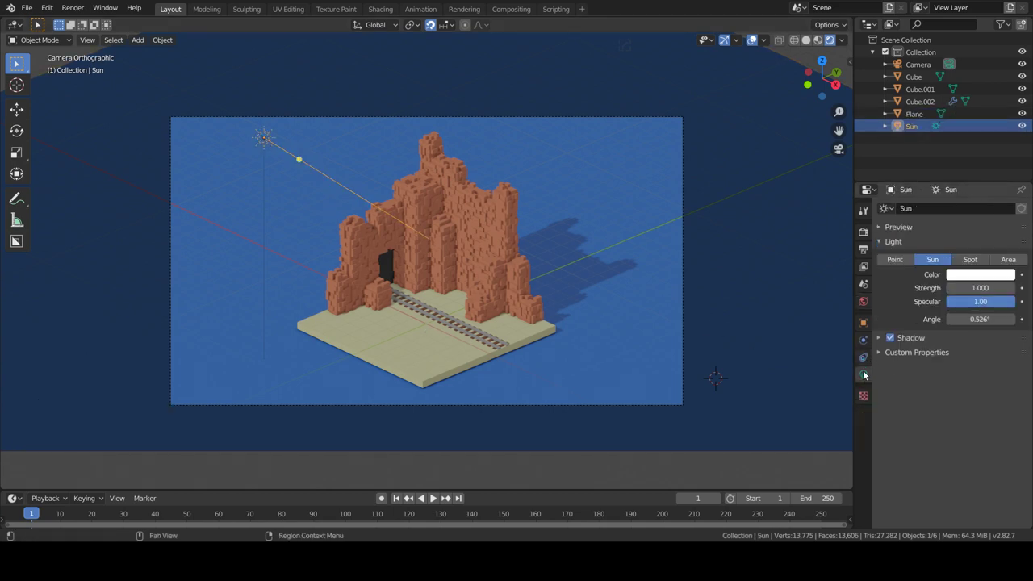
drag(980, 288, 1016, 288)
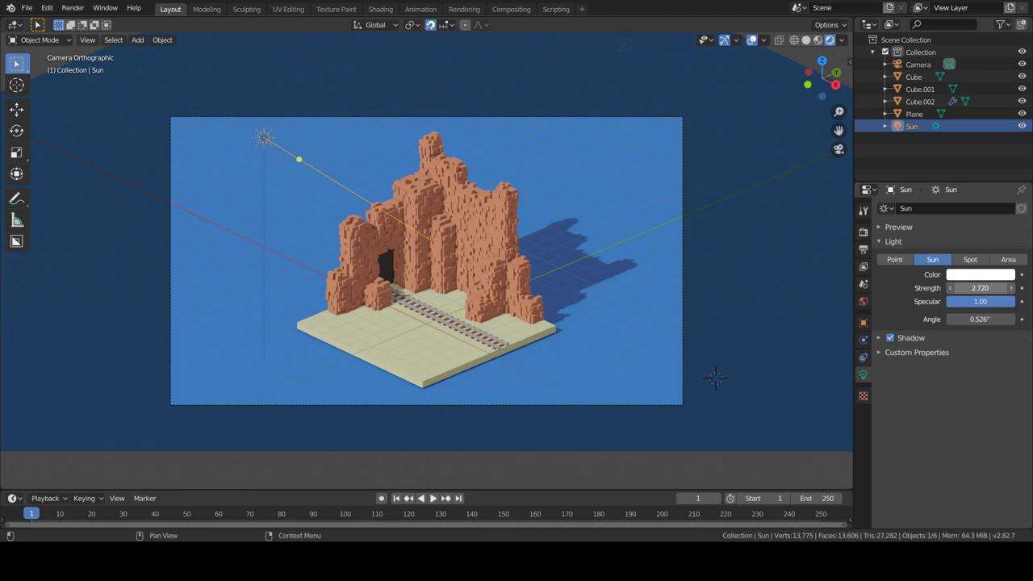
Raise the blue ground plane 0.1 m along Z.
click(729, 351)
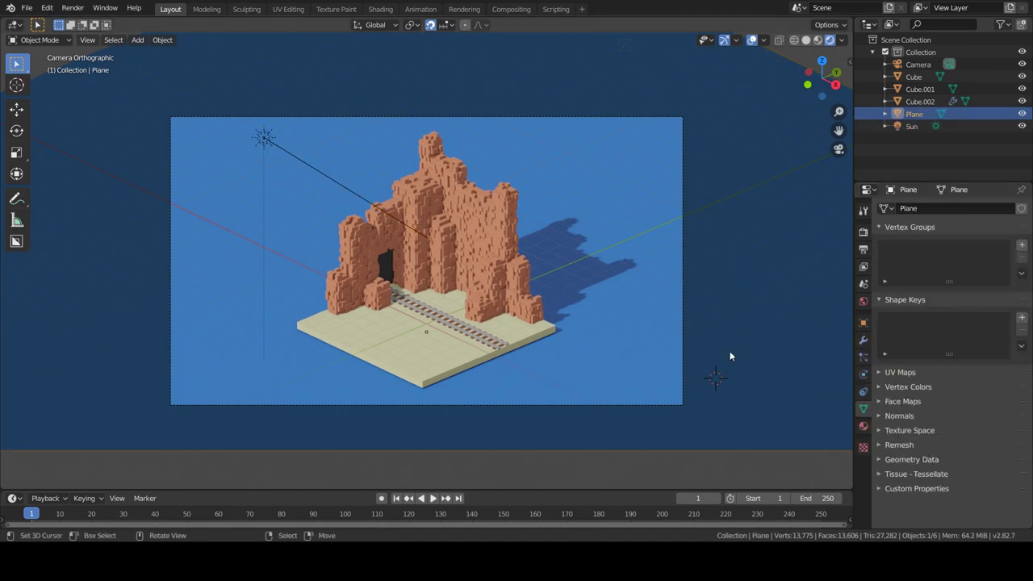
key(g)
key(z)
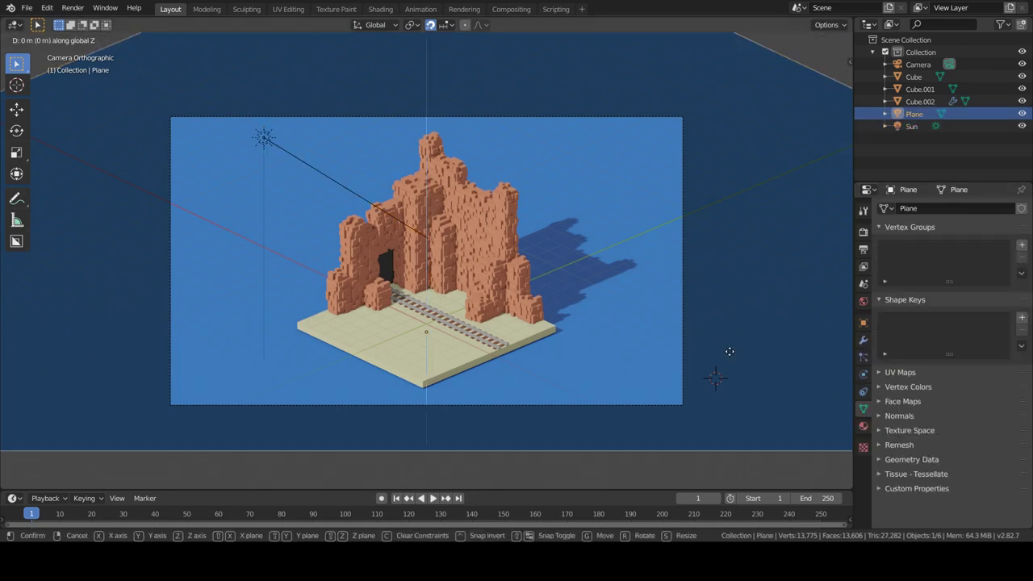
click(721, 334)
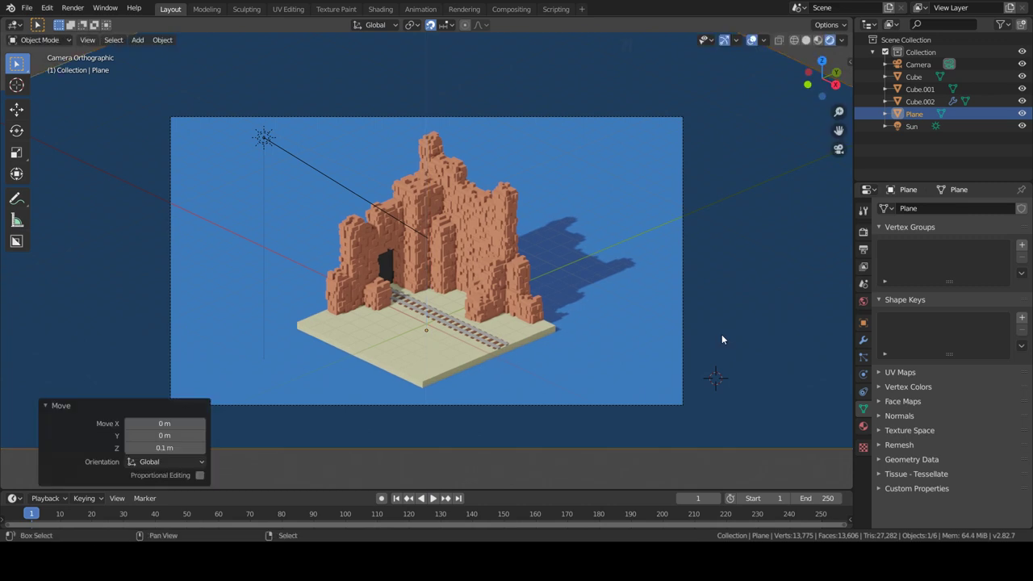